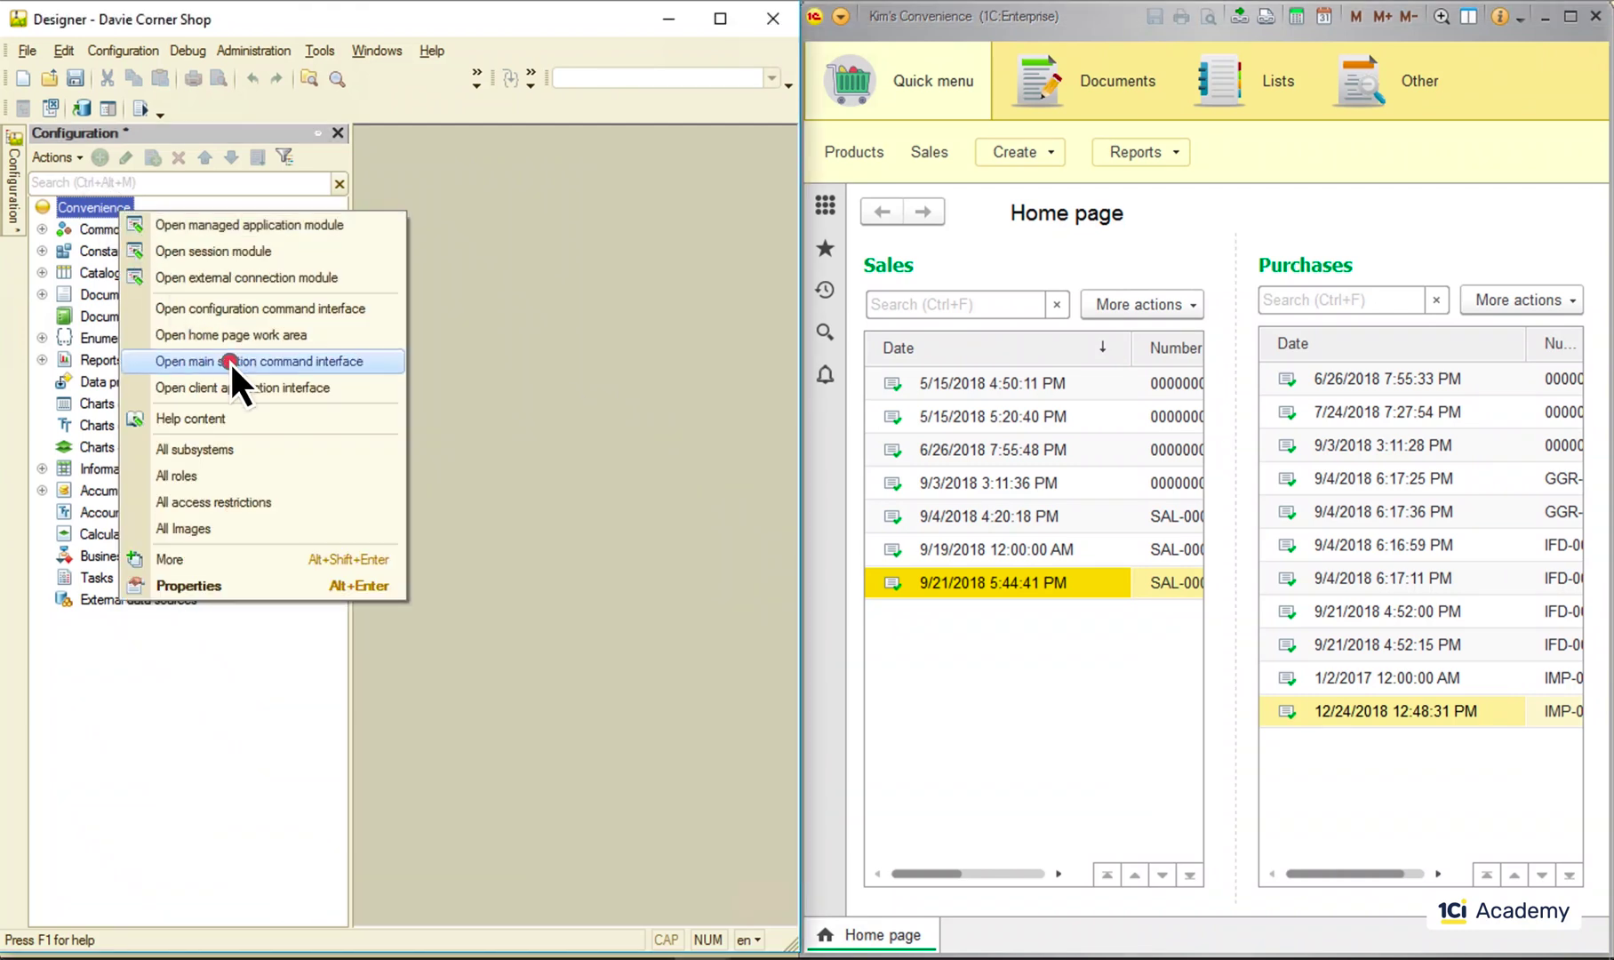
Step: Inspect the Catalogs > Products commands in the main section's command interface settings
{"action": "left_click", "coordinate": [229, 361]}
{"action": "left_click", "coordinate": [84, 360]}
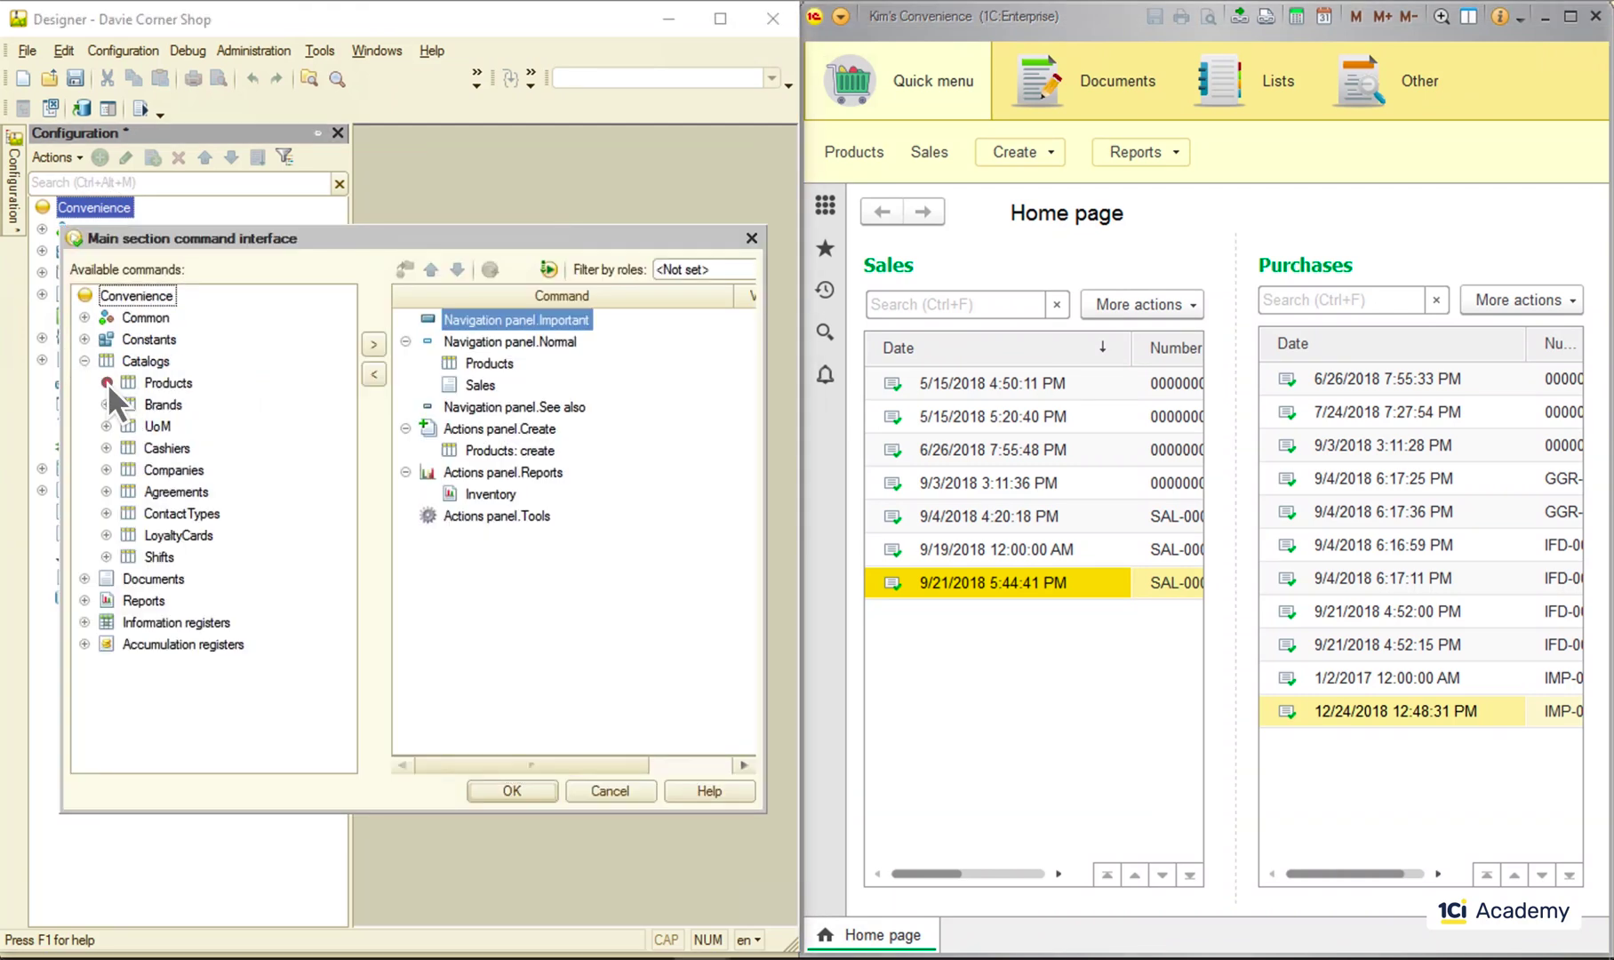
{"action": "left_click", "coordinate": [106, 382]}
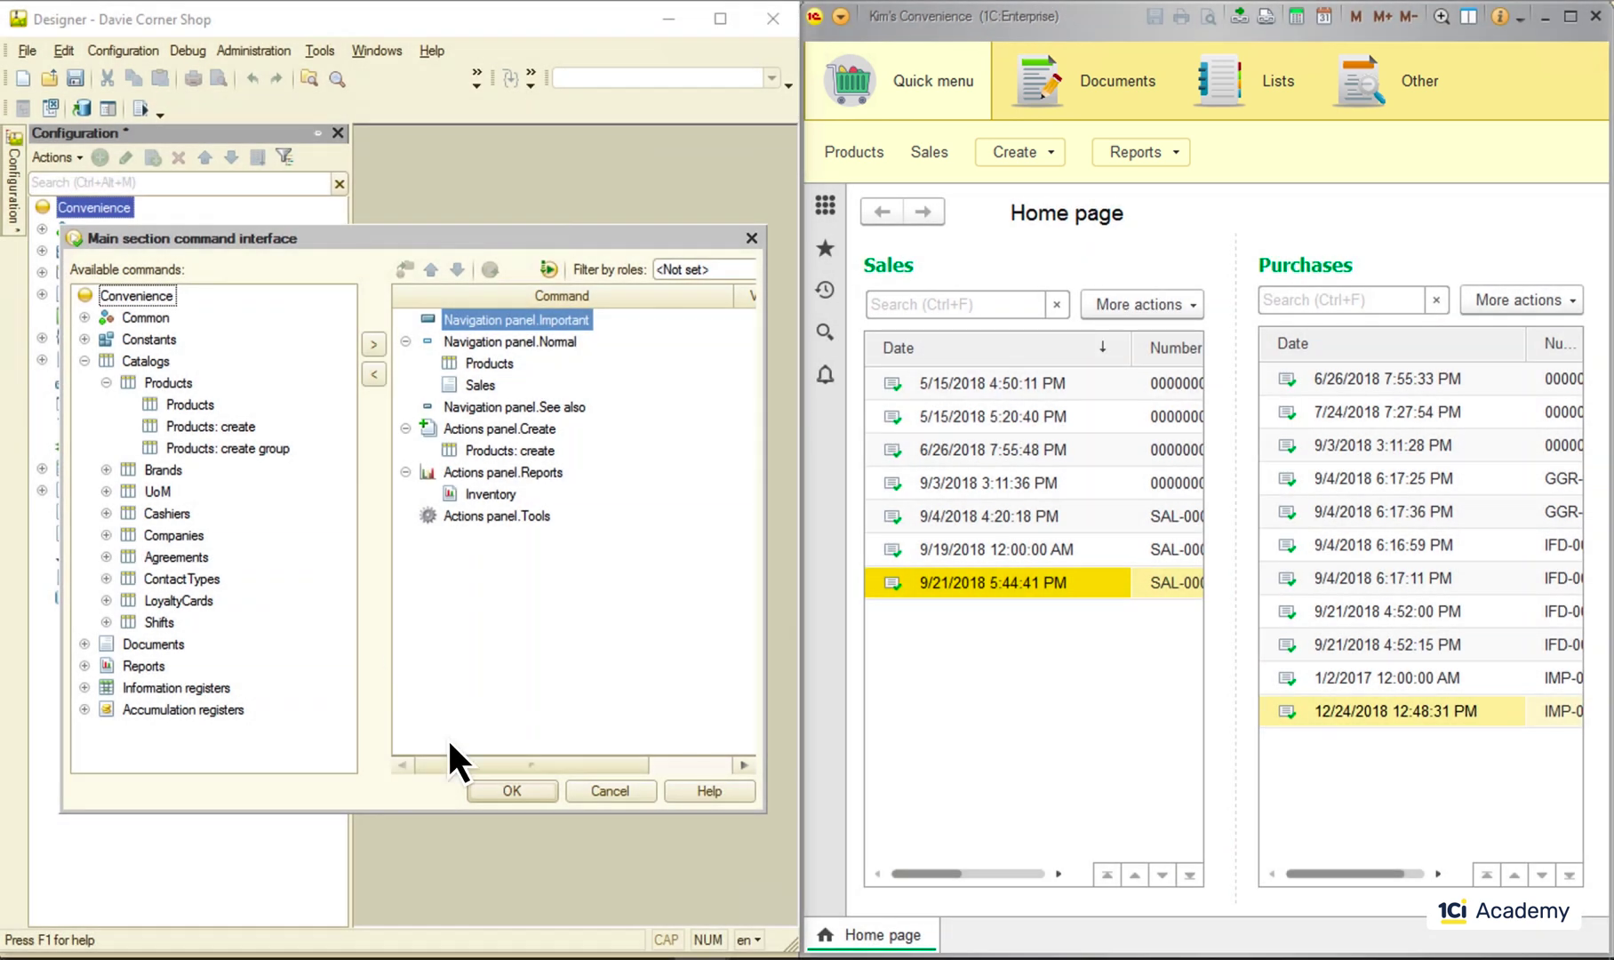
{"action": "left_click", "coordinate": [507, 797]}
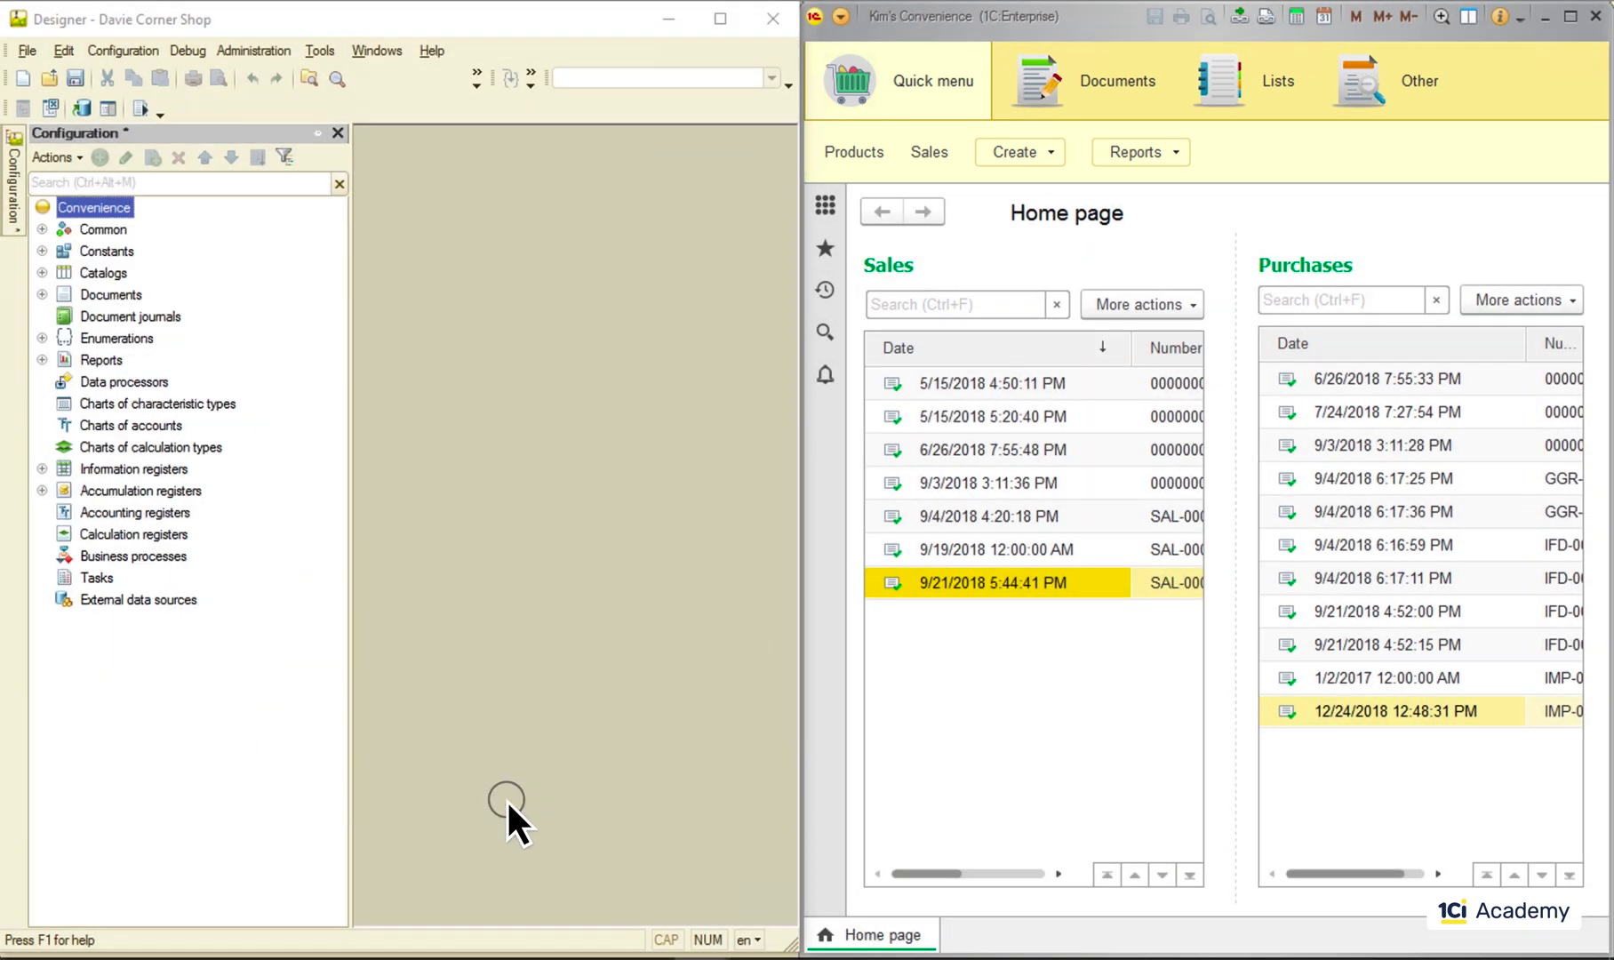
Step: Open the Duracell Batteries item from the Products list
{"action": "left_click", "coordinate": [854, 153]}
{"action": "double_click", "coordinate": [1042, 455]}
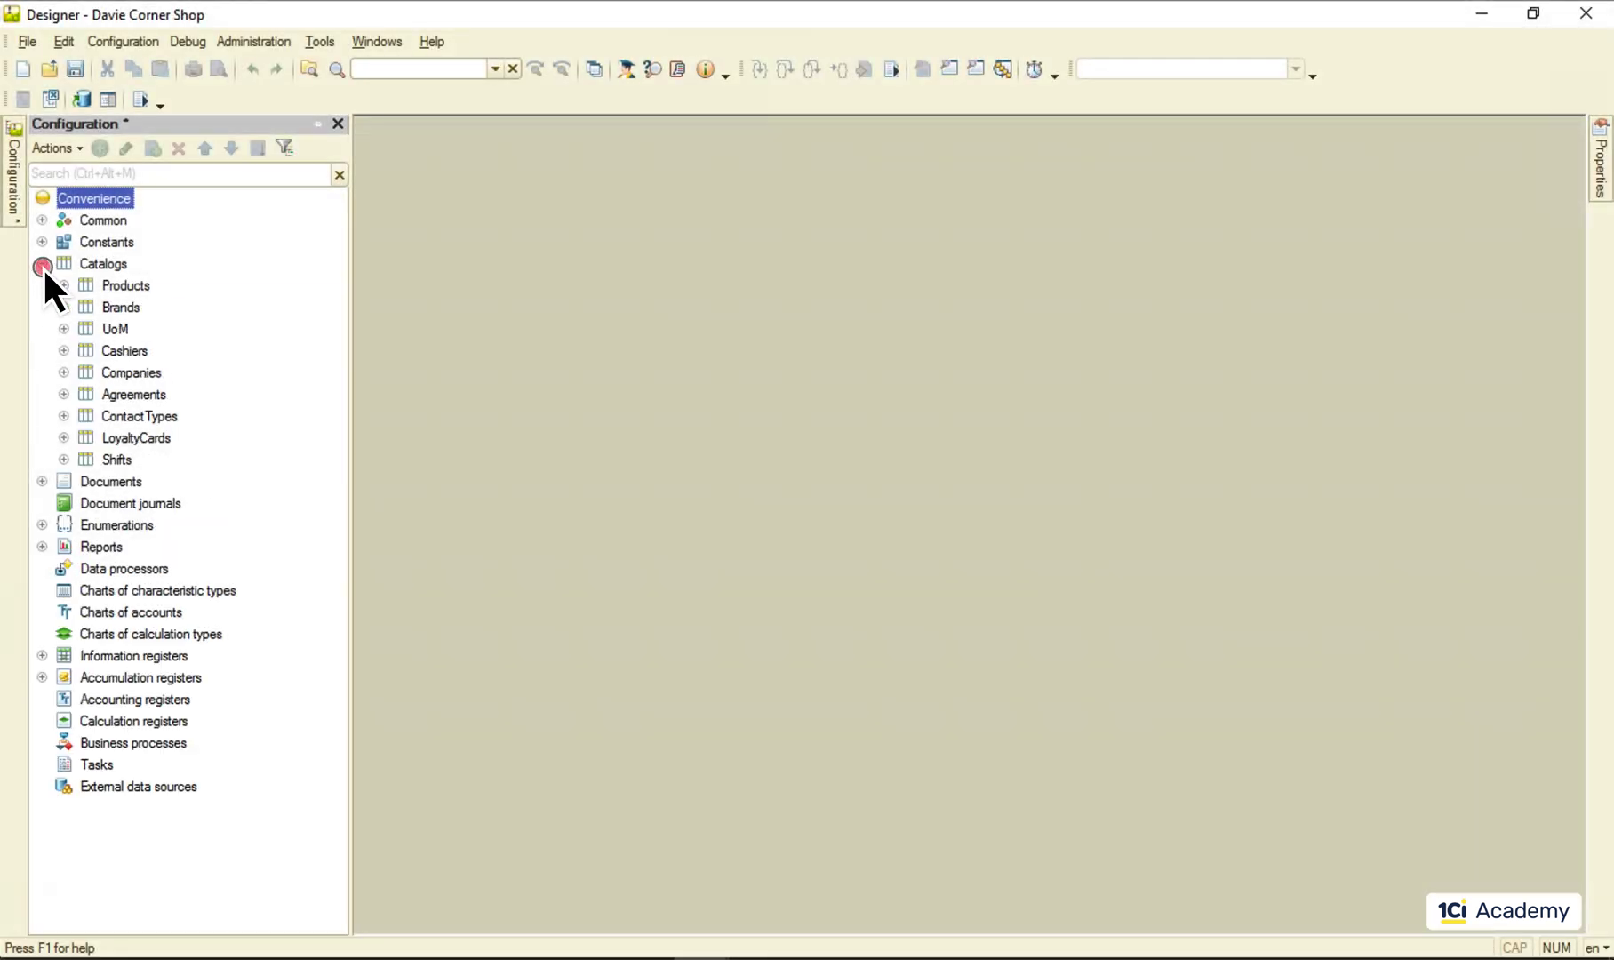
Step: Open the ItemForm of the Companies catalog for editing
{"action": "left_click", "coordinate": [64, 373]}
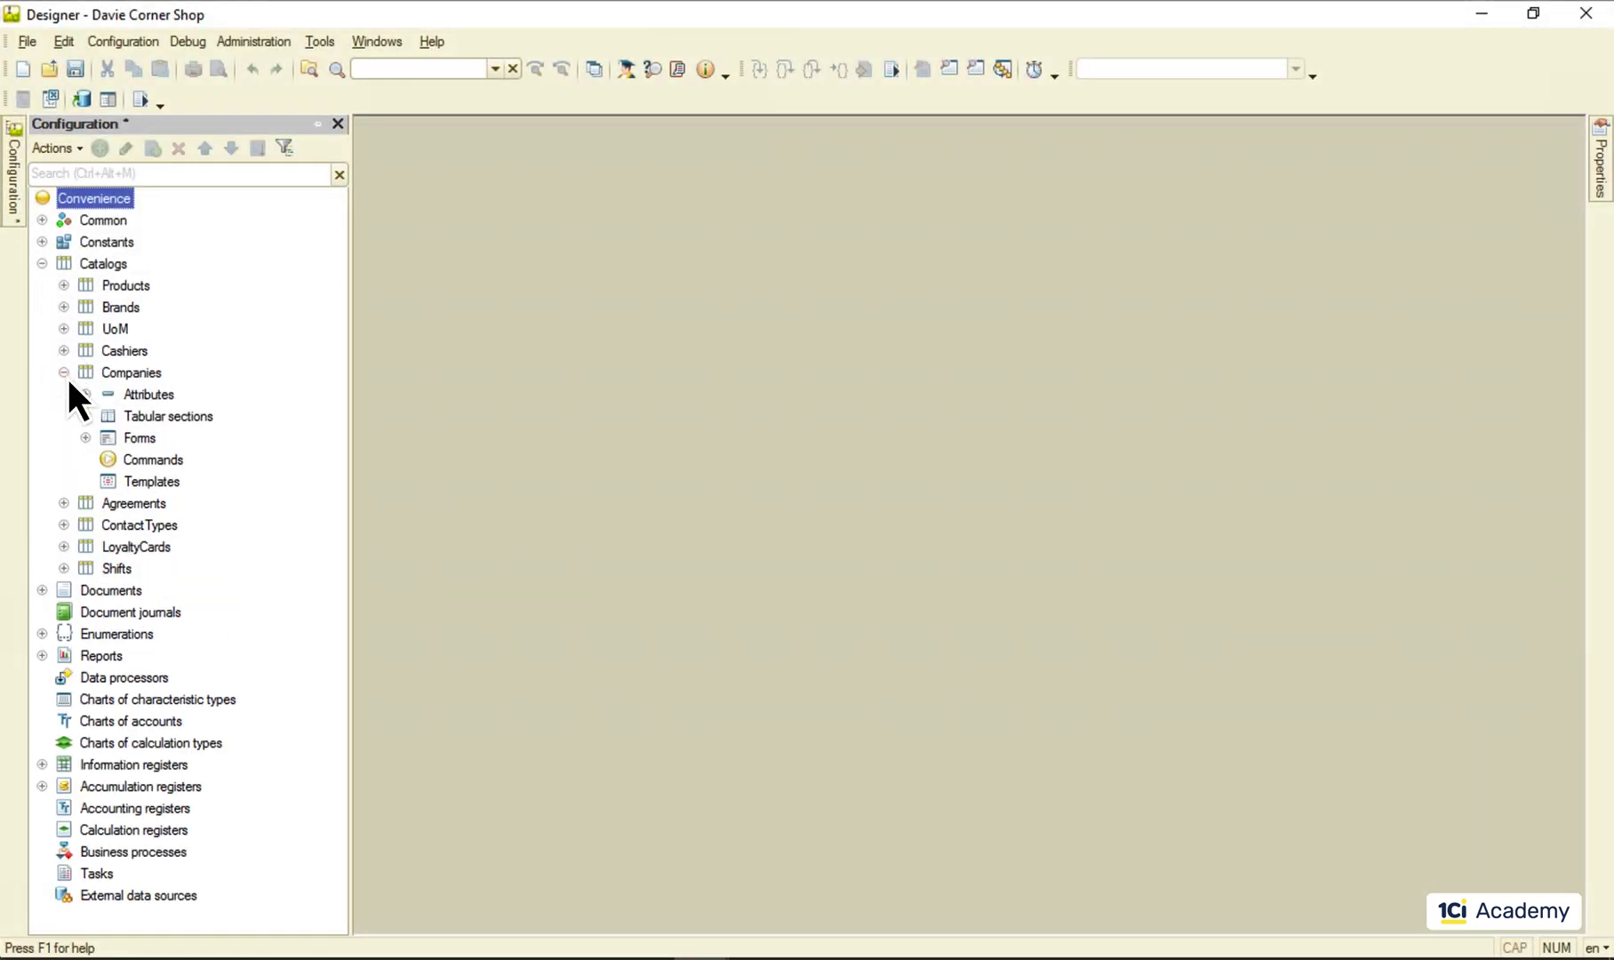
{"action": "left_click", "coordinate": [85, 438]}
{"action": "double_click", "coordinate": [169, 463]}
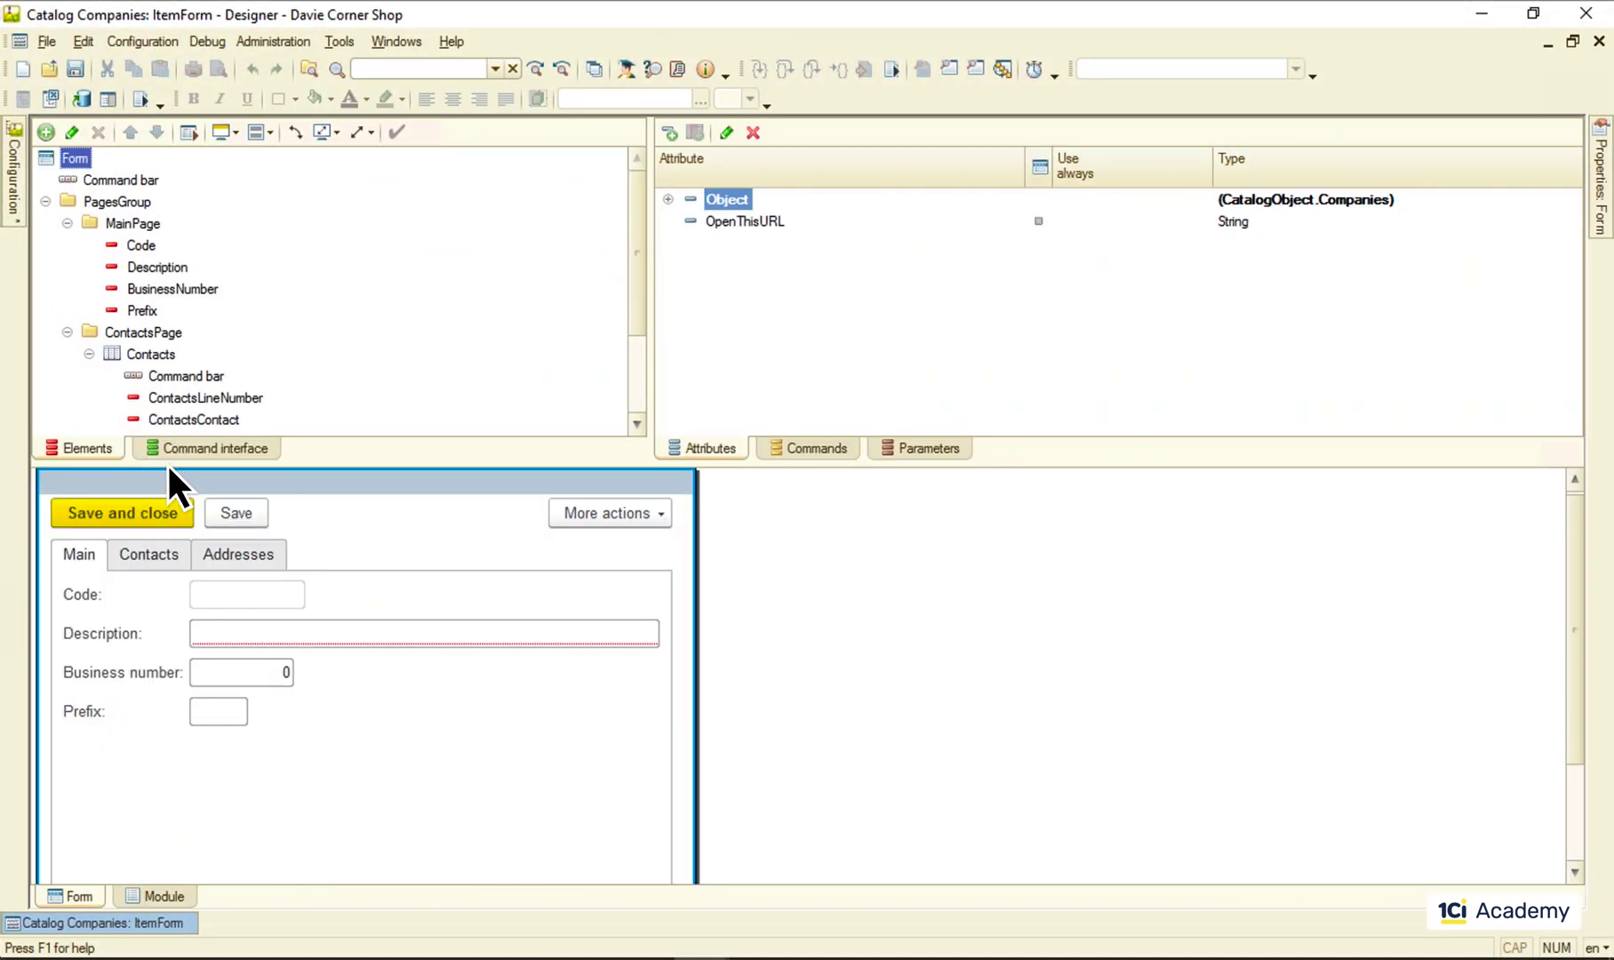
Step: Review the ItemForm's form commands, standard commands and global commands
{"action": "left_click", "coordinate": [806, 449]}
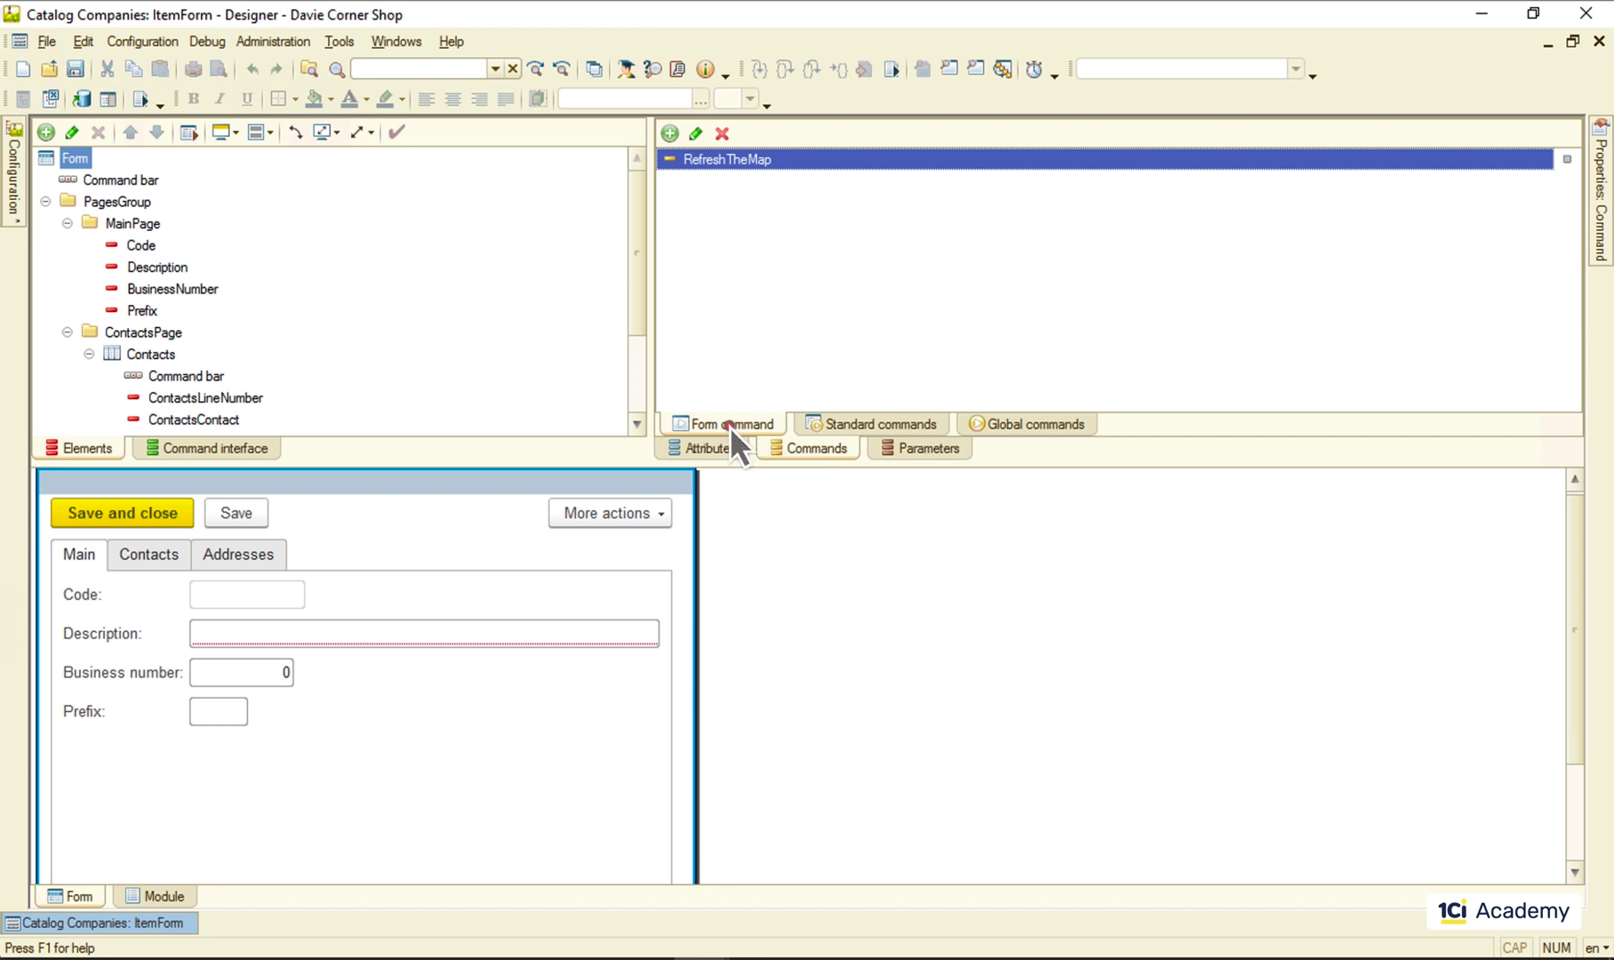
{"action": "left_click", "coordinate": [880, 424]}
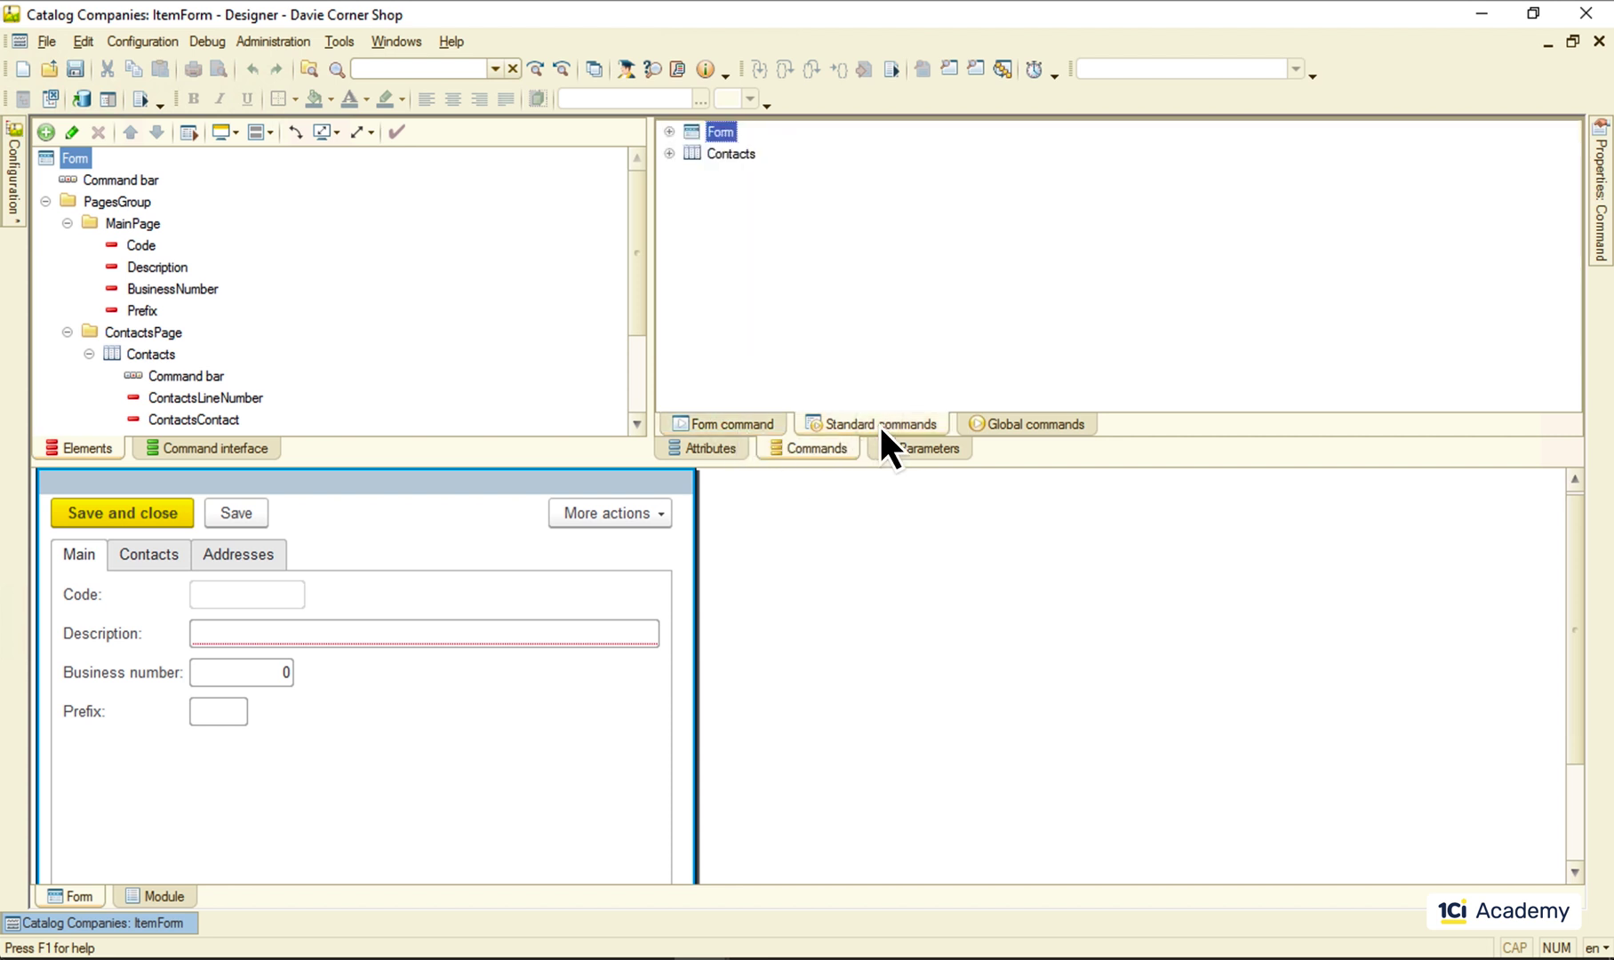
{"action": "left_click", "coordinate": [1033, 425]}
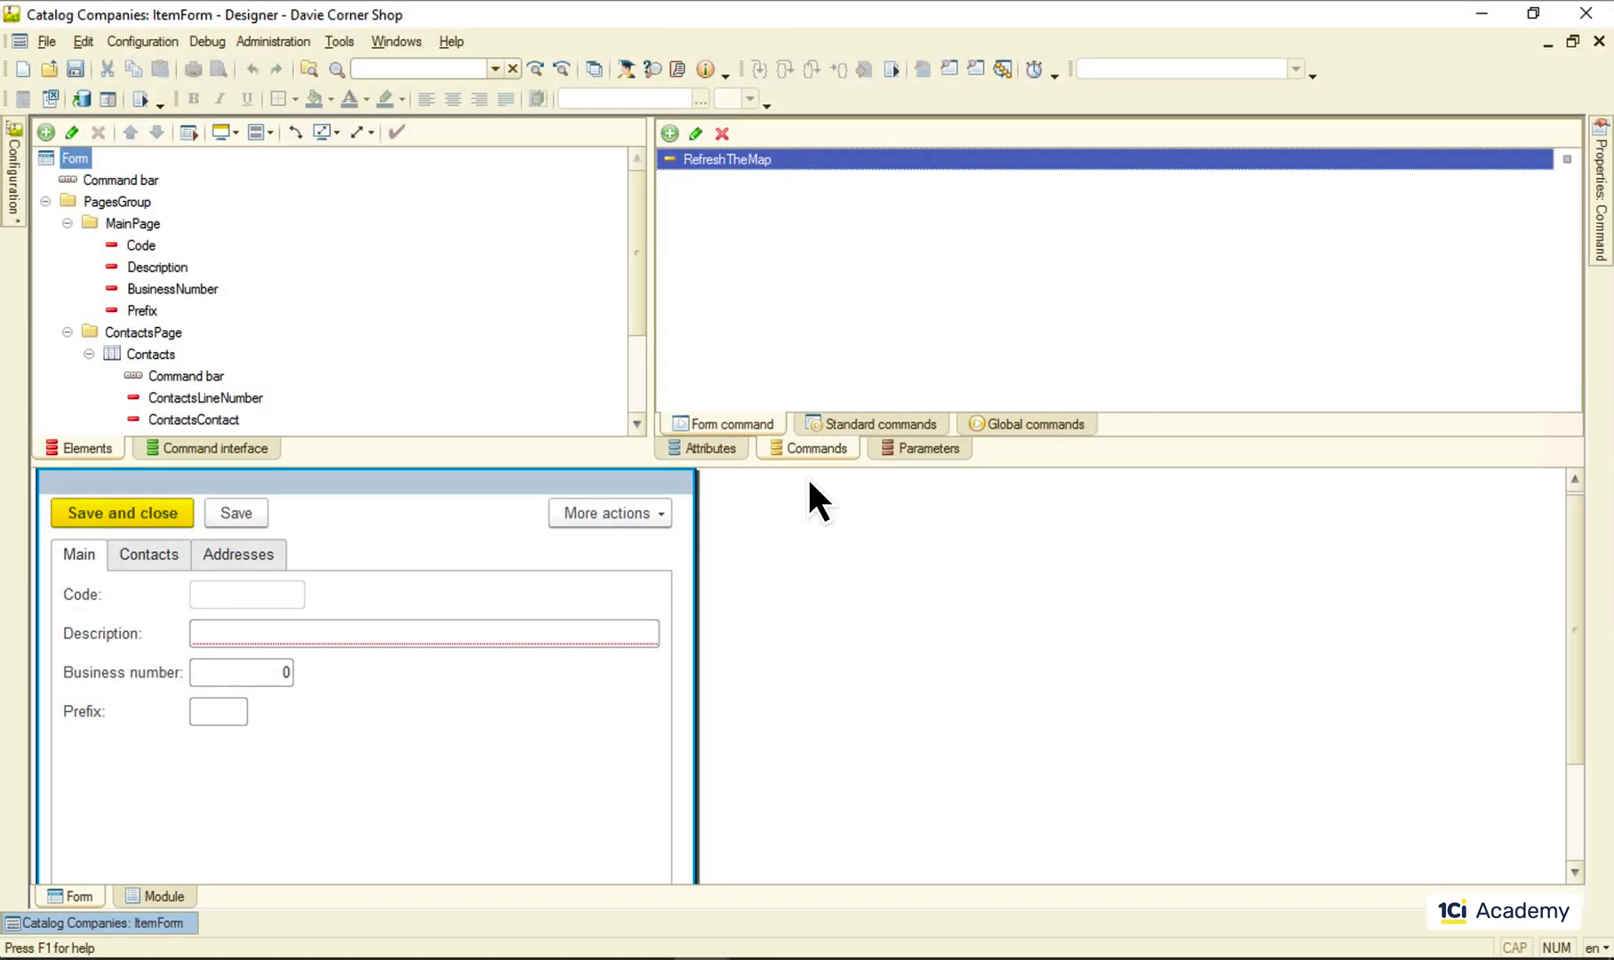
Step: Add a WhateverCommand form command whose Action handler calls Message("Whatever...")
{"action": "left_click", "coordinate": [669, 131]}
{"action": "type", "text": "WhateverCommand"}
{"action": "key", "text": "Return"}
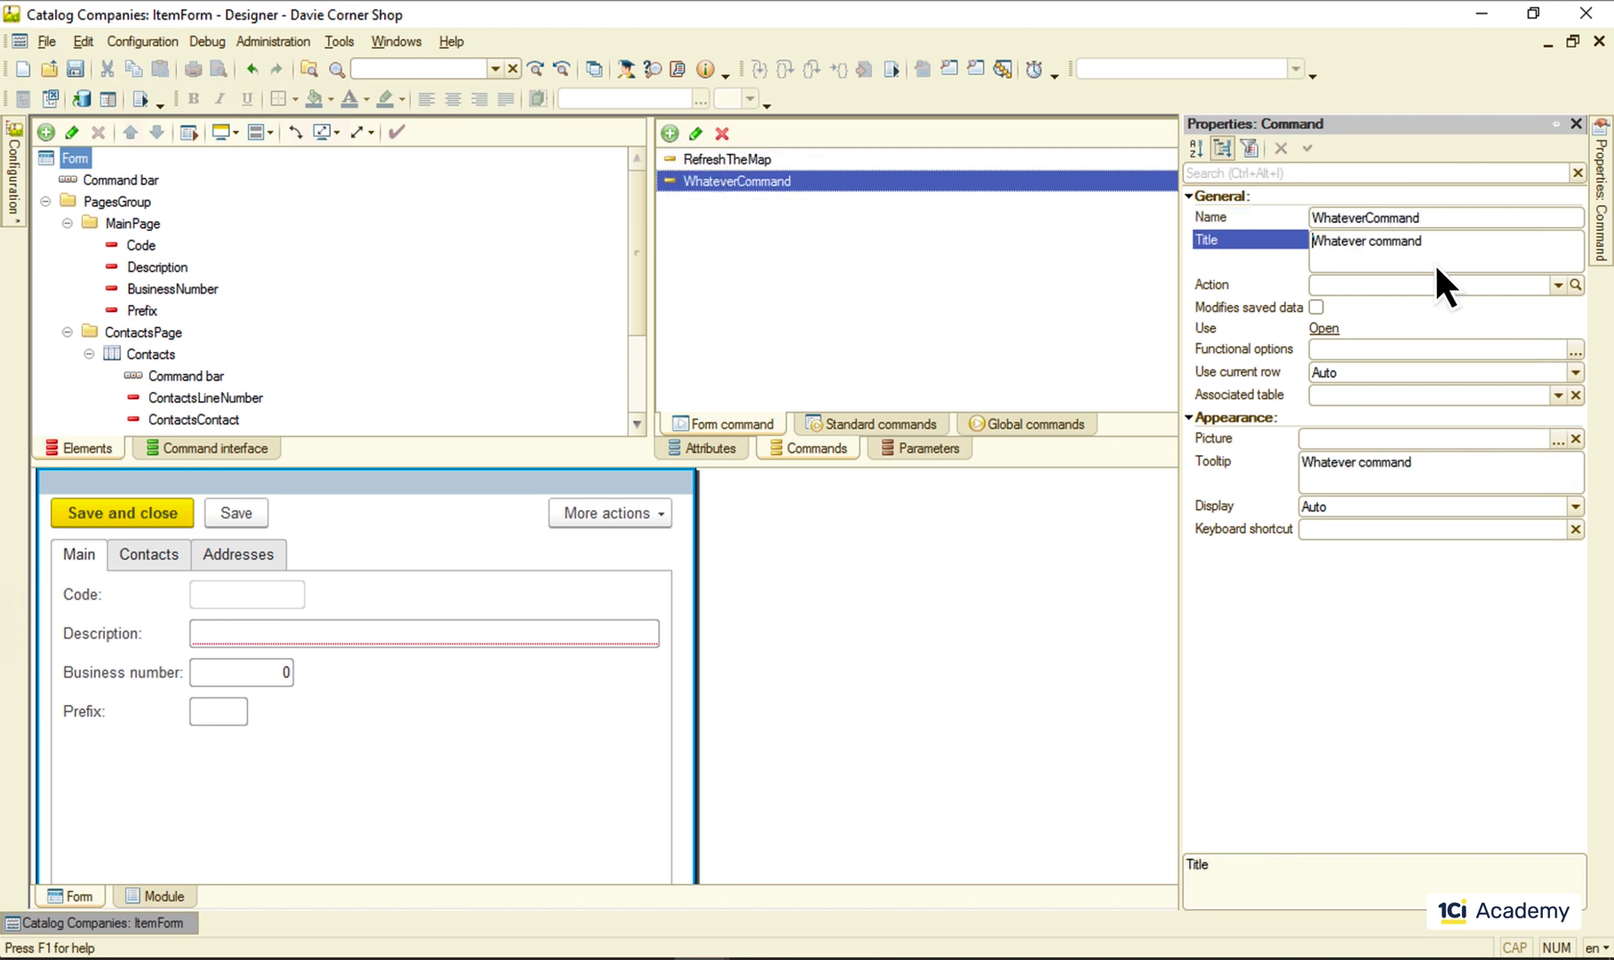
{"action": "left_click", "coordinate": [1576, 285]}
{"action": "left_click", "coordinate": [756, 543]}
{"action": "type", "text": "M"}
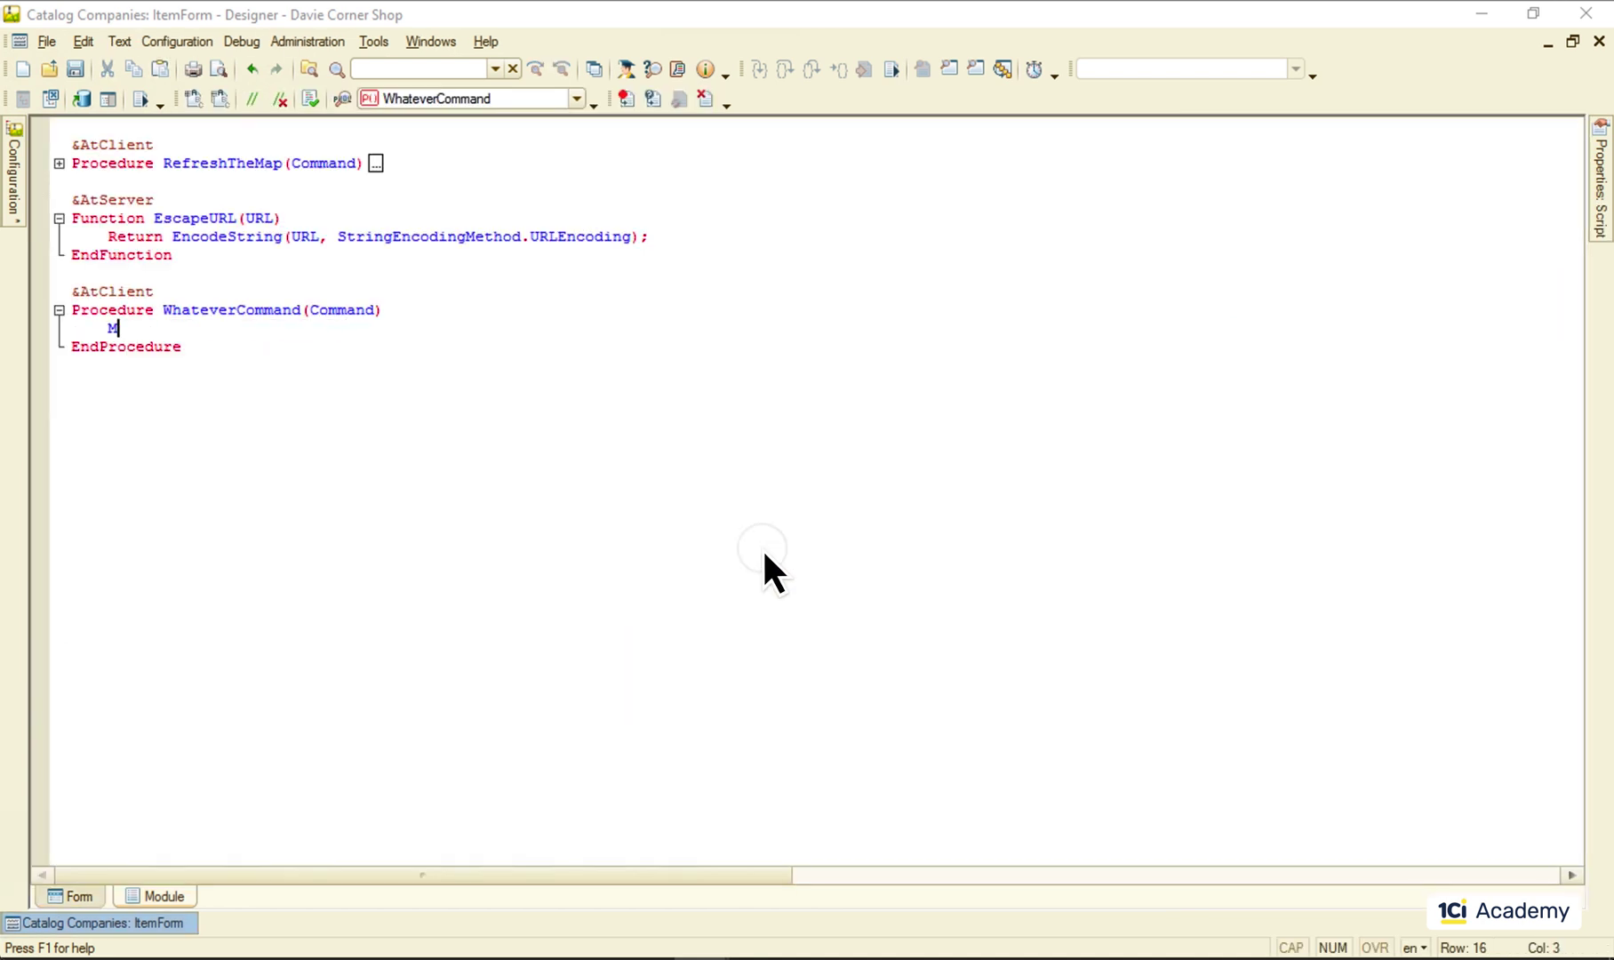
{"action": "type", "text": "essage(\"Whatever...\");"}
Step: Place WhateverCommand as a button on the form's command bar
{"action": "left_click", "coordinate": [73, 896]}
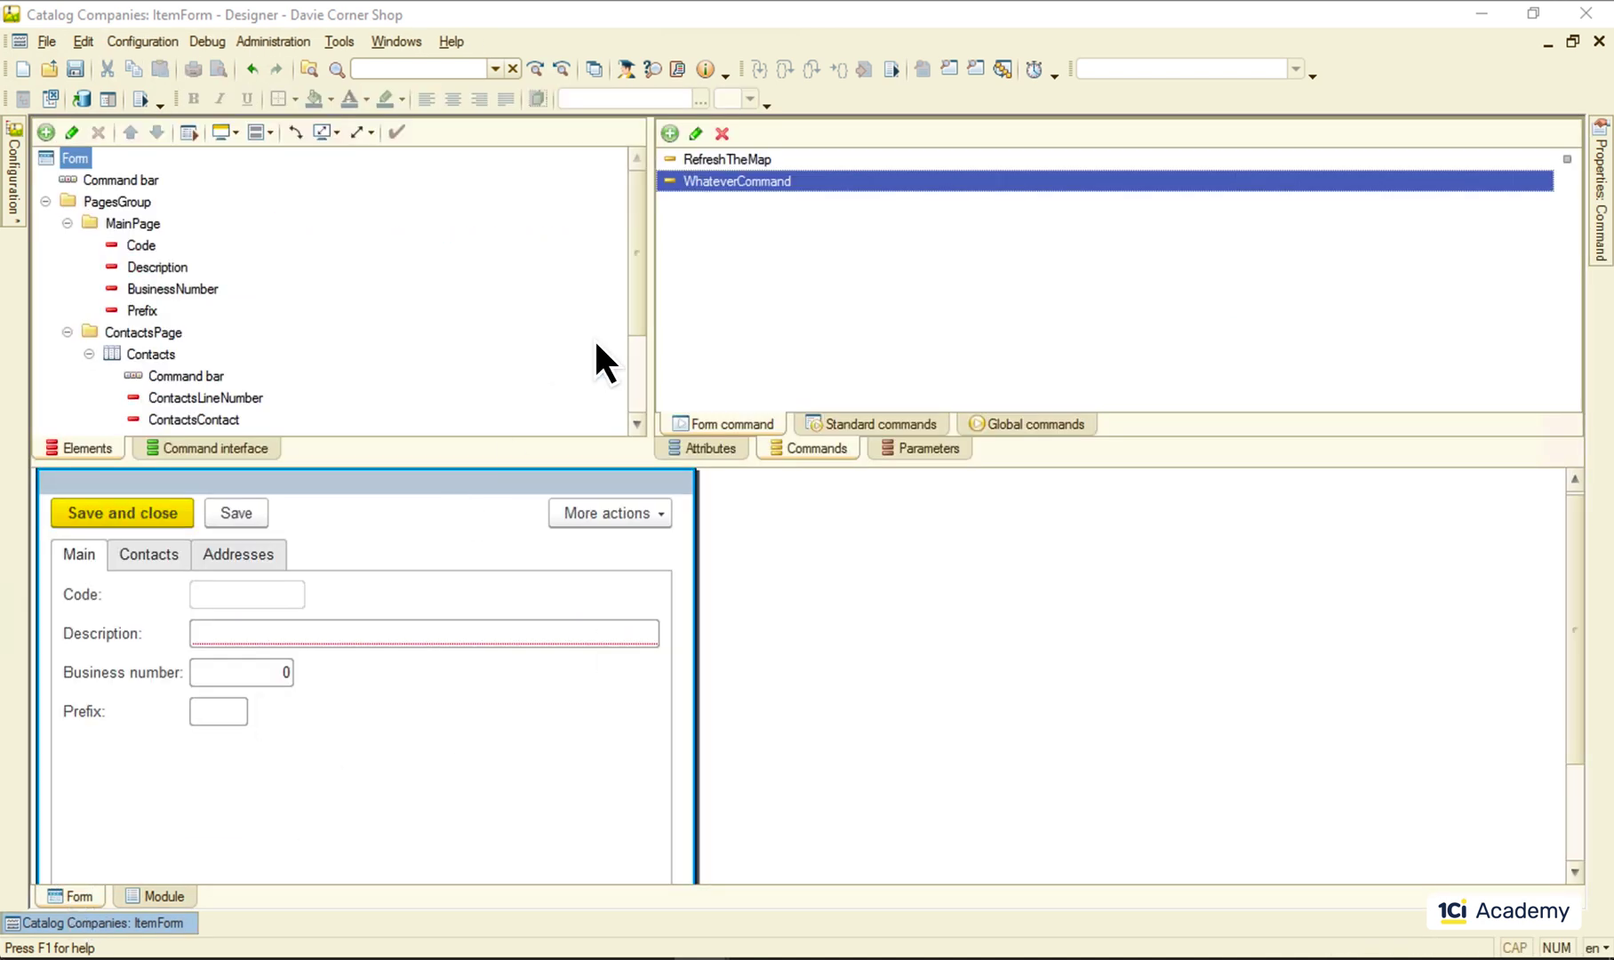
{"action": "left_click_drag", "start_coordinate": [665, 183], "coordinate": [110, 180]}
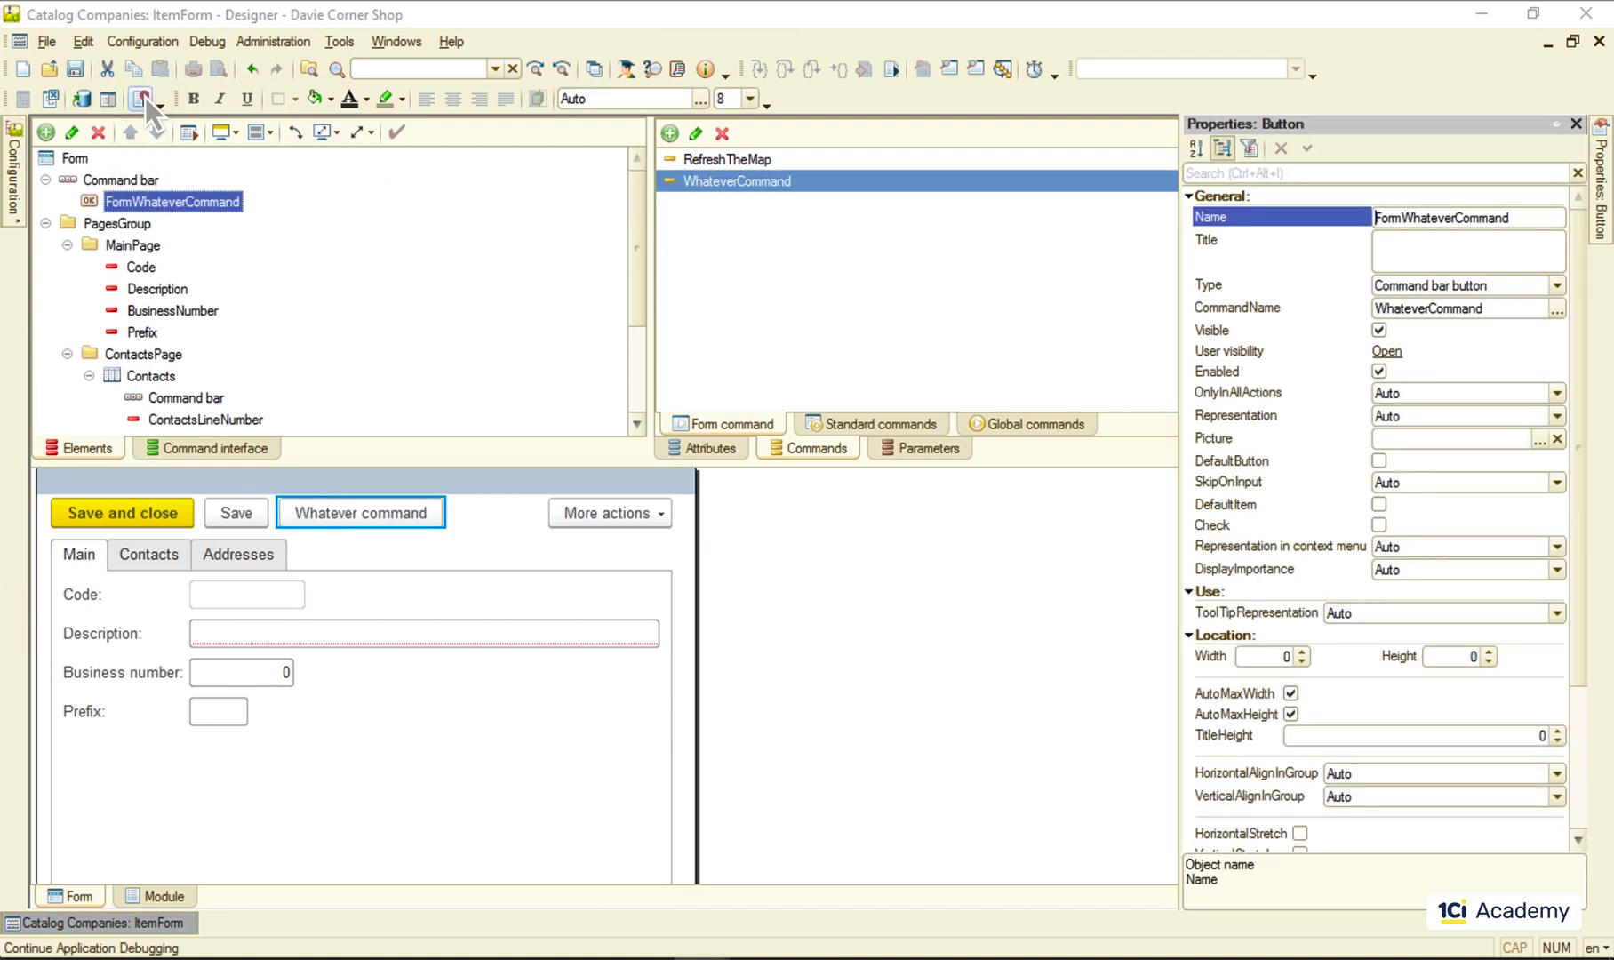
{"action": "left_click", "coordinate": [144, 94]}
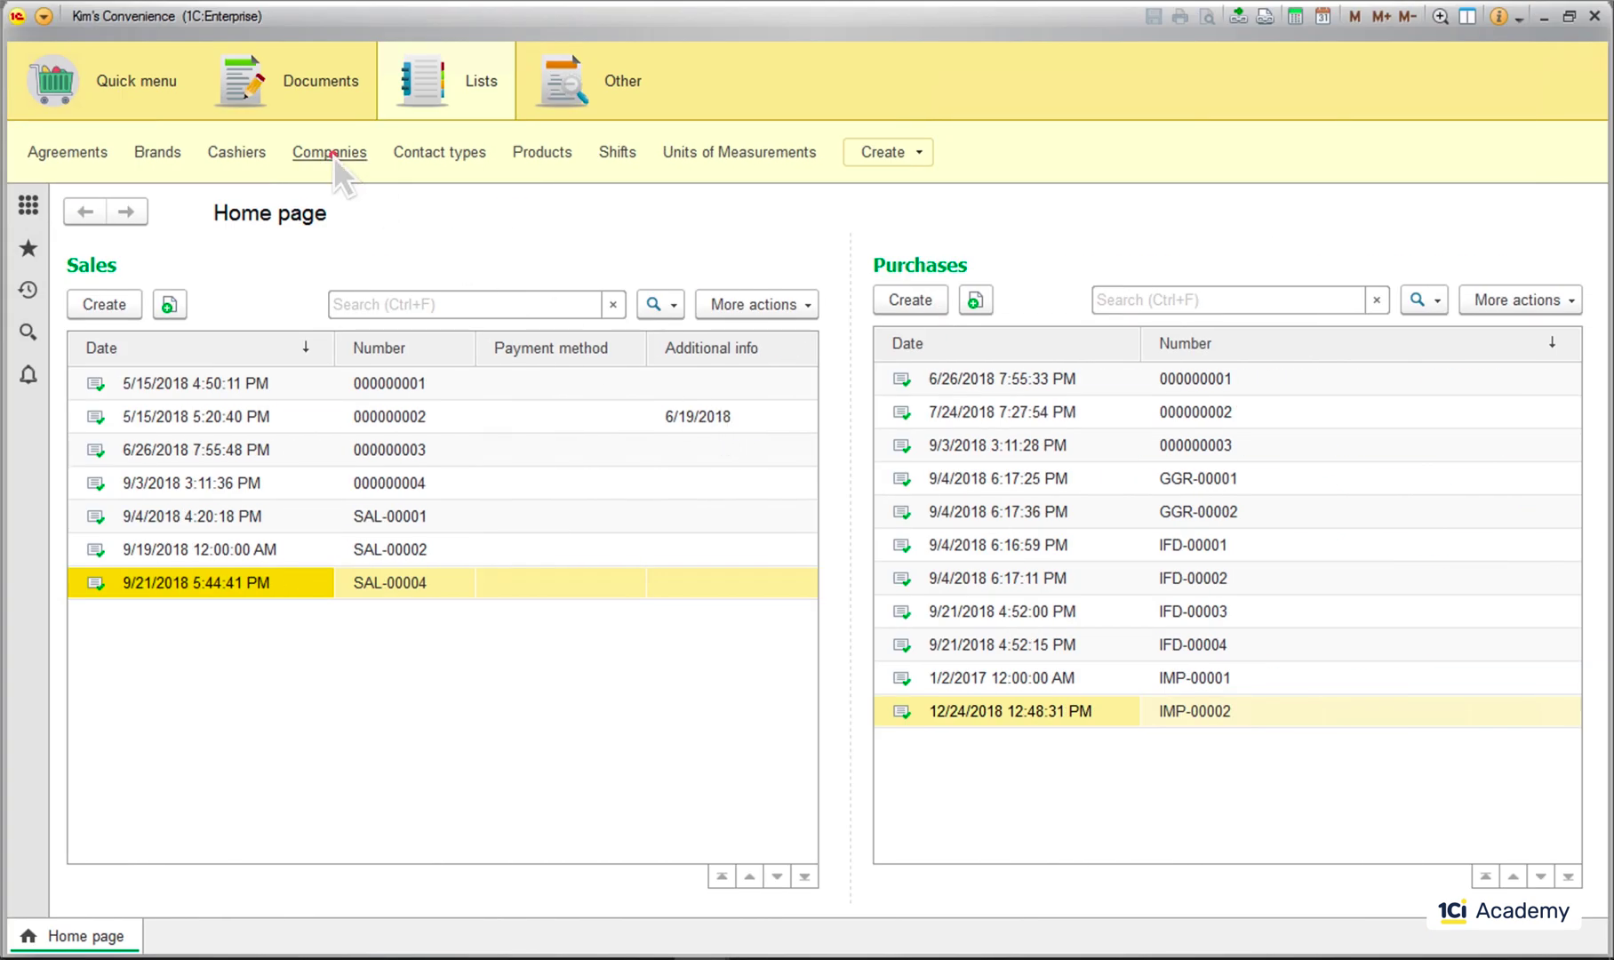
Step: Open Gross Grocery from the Companies list and run its Whatever command
{"action": "left_click", "coordinate": [333, 153]}
{"action": "double_click", "coordinate": [459, 350]}
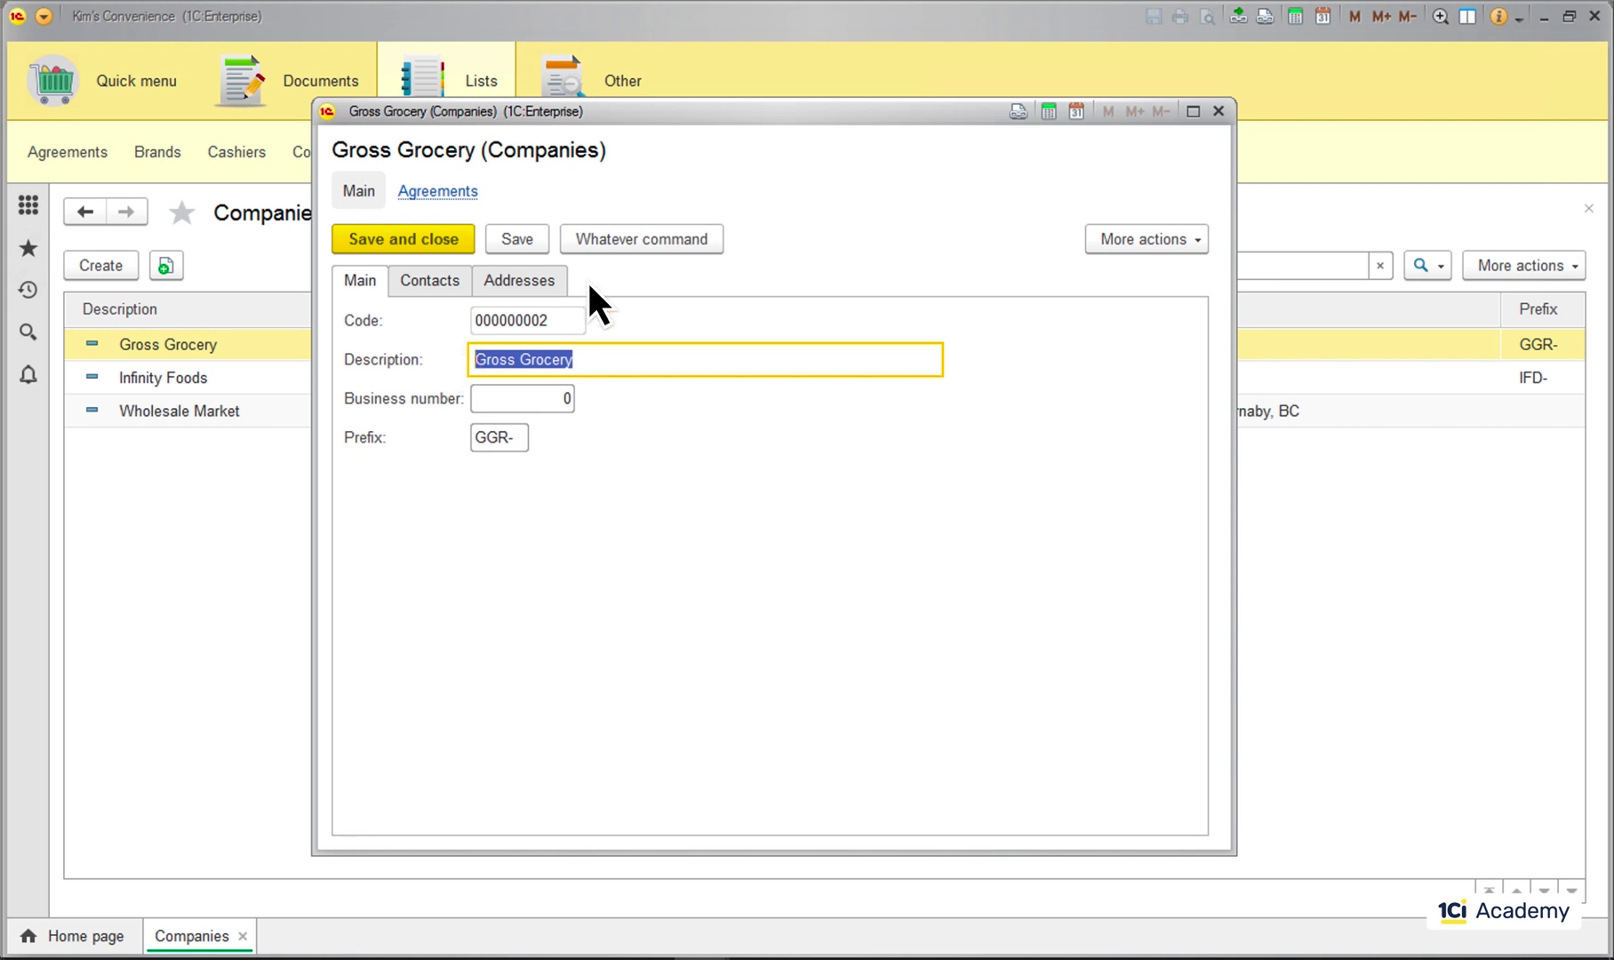
{"action": "left_click", "coordinate": [648, 249]}
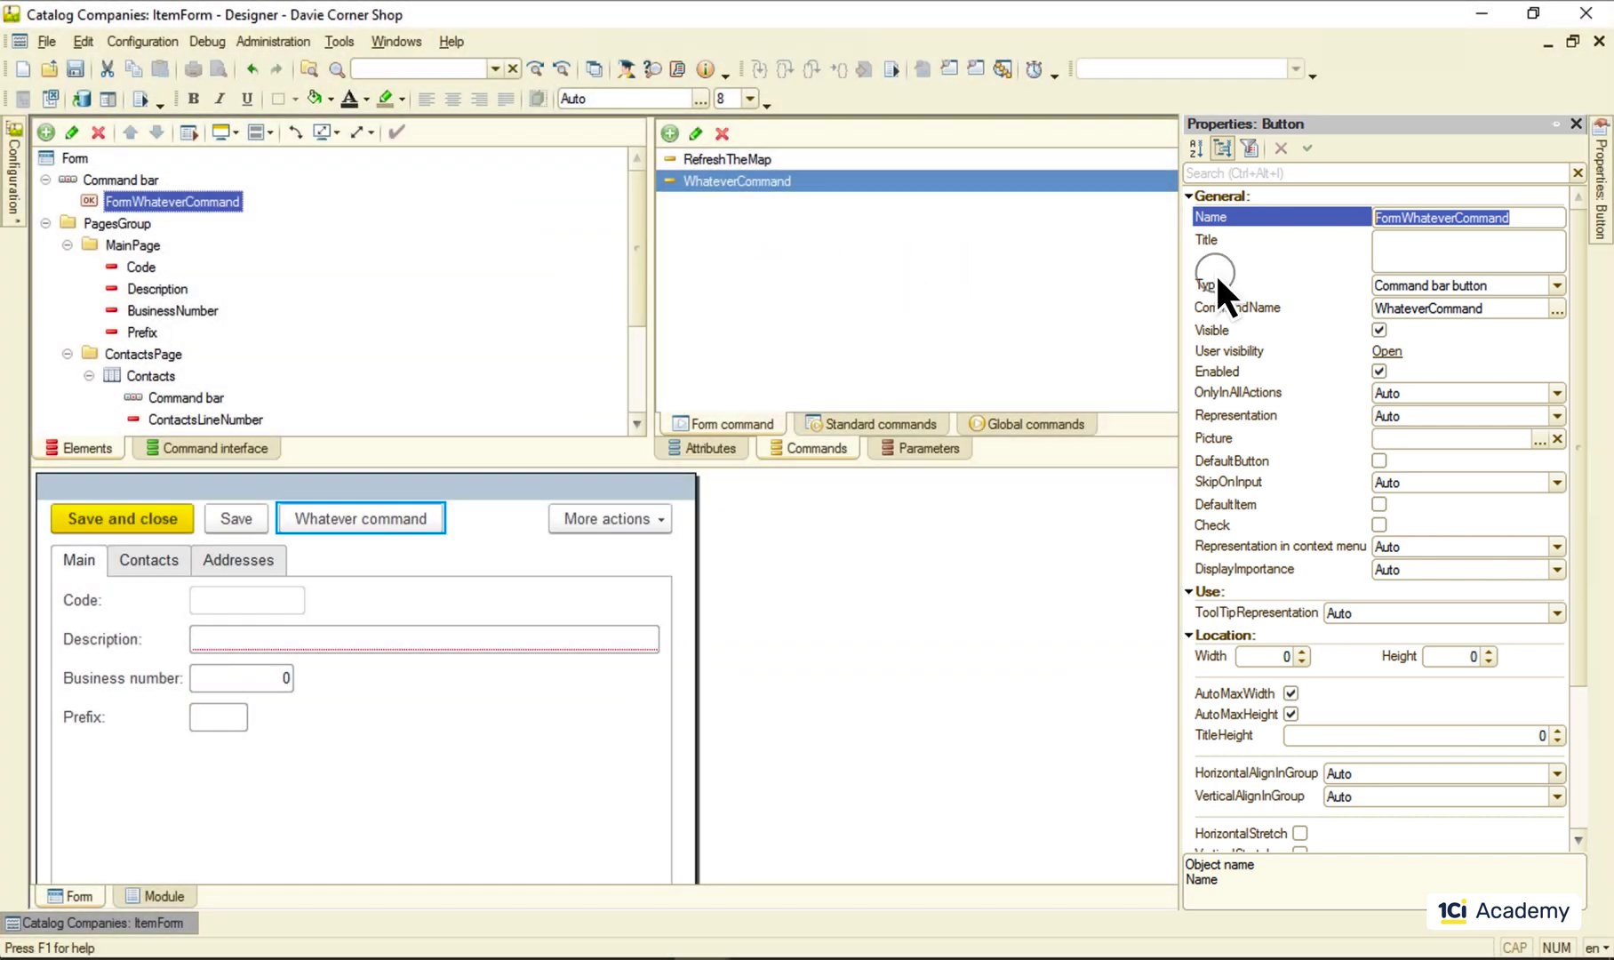
Step: Switch the button's Type to Command bar hyperlink, back to Command bar button, then check More actions
{"action": "left_click", "coordinate": [1558, 286]}
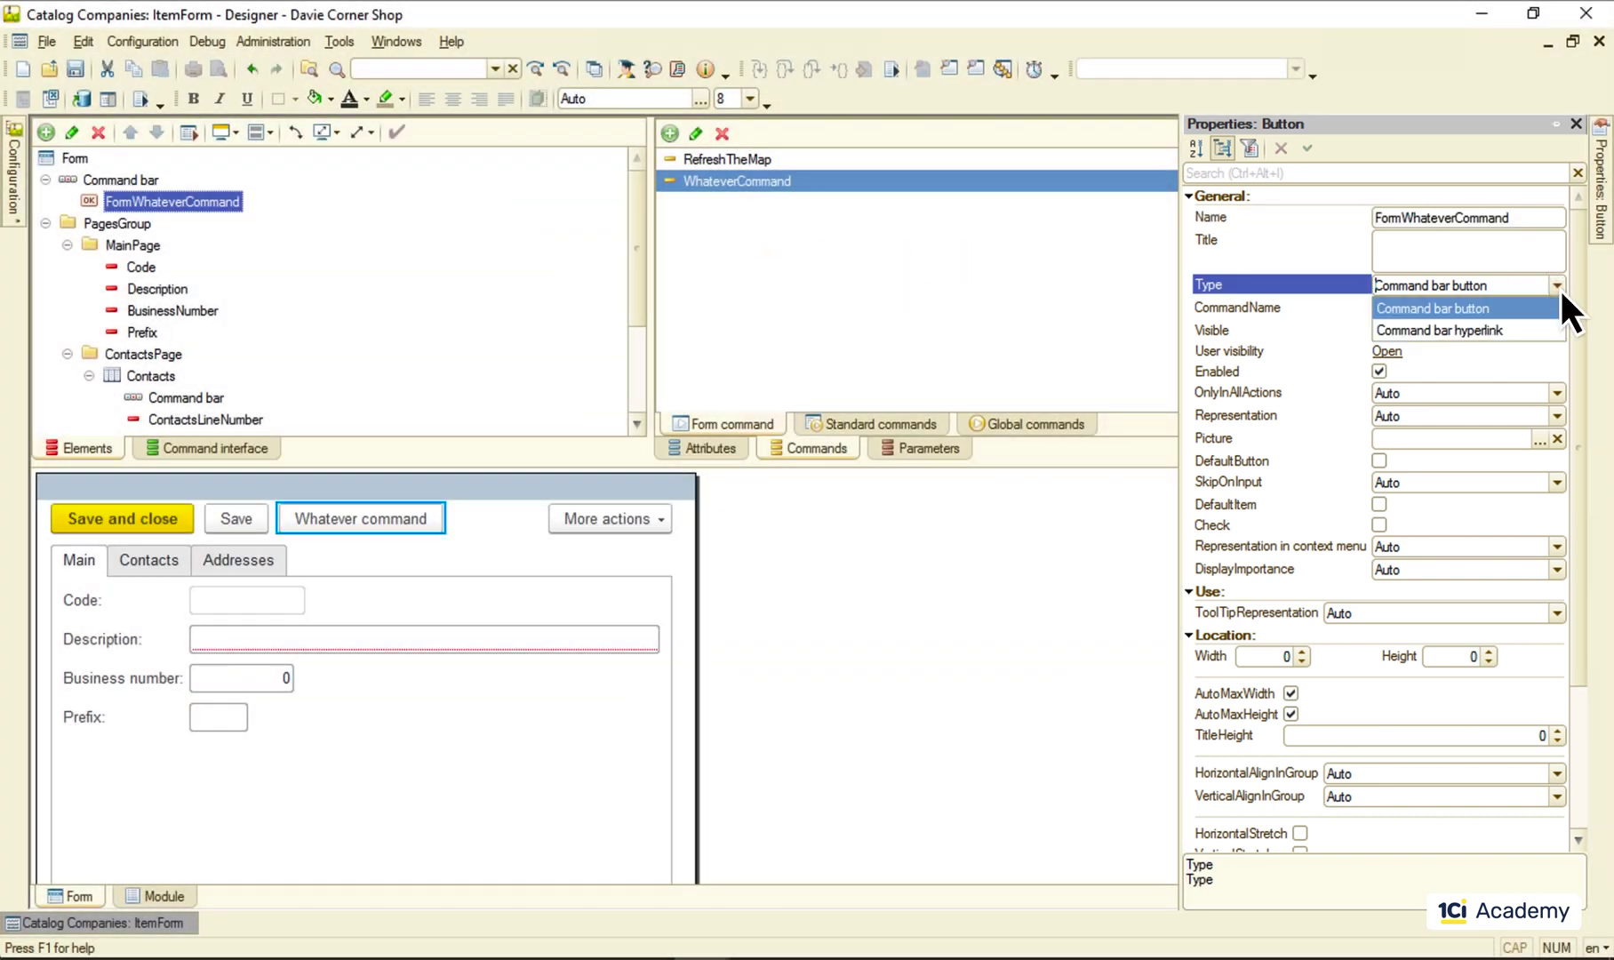
{"action": "left_click", "coordinate": [1508, 330]}
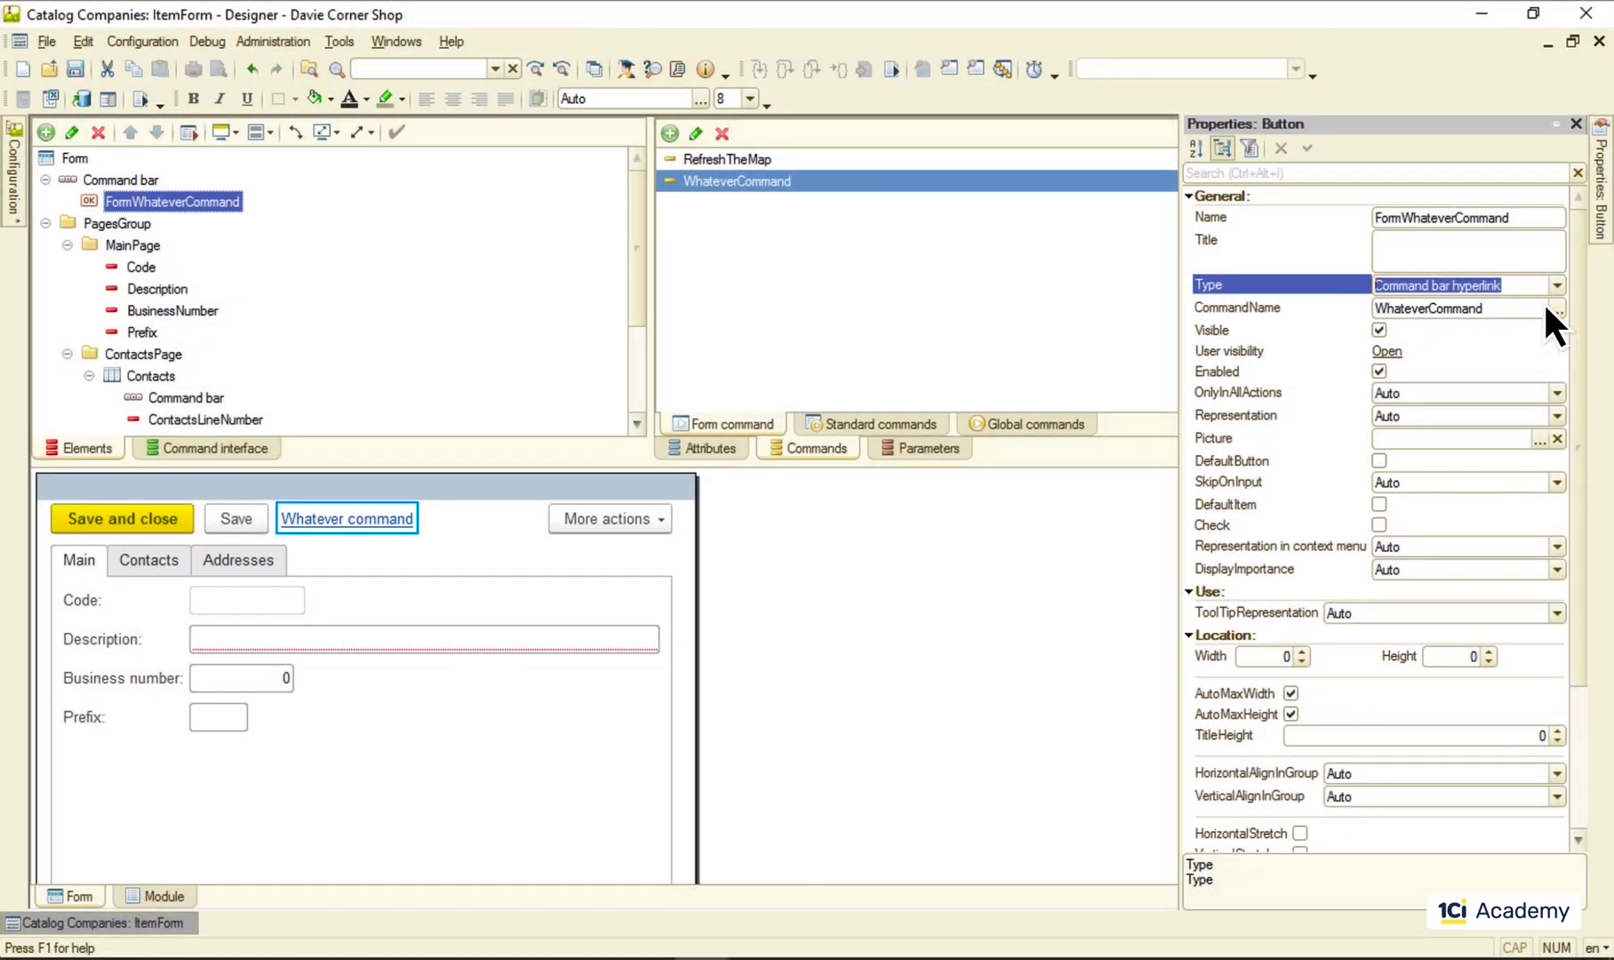
{"action": "left_click", "coordinate": [1557, 285]}
{"action": "left_click", "coordinate": [1494, 310]}
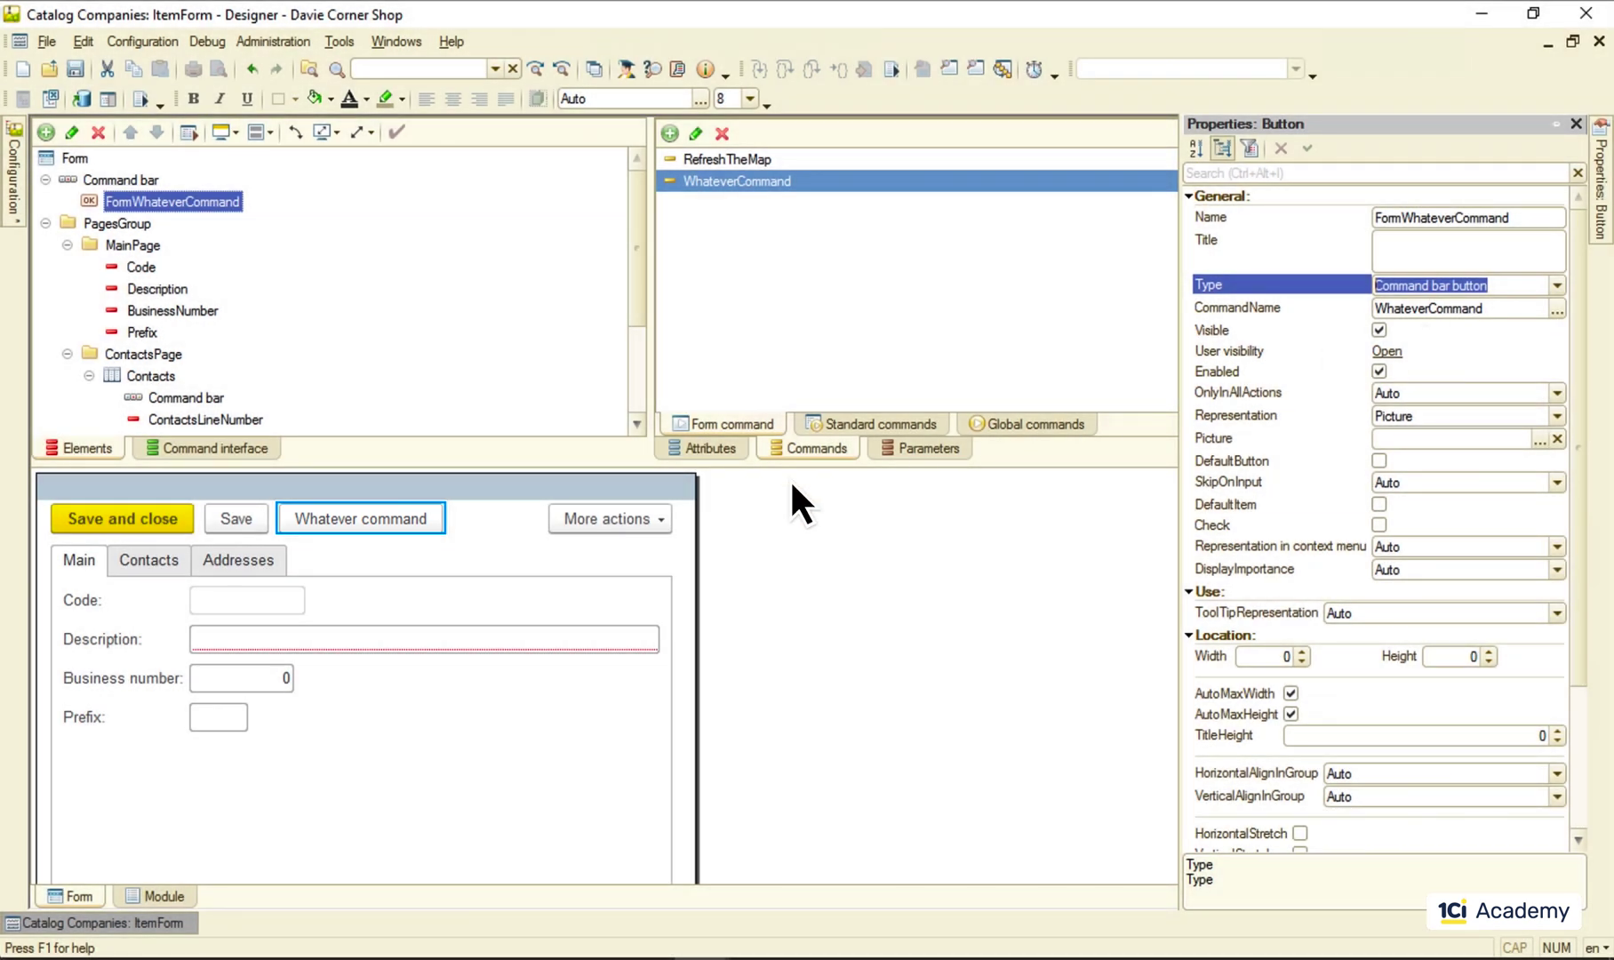
{"action": "left_click", "coordinate": [632, 520]}
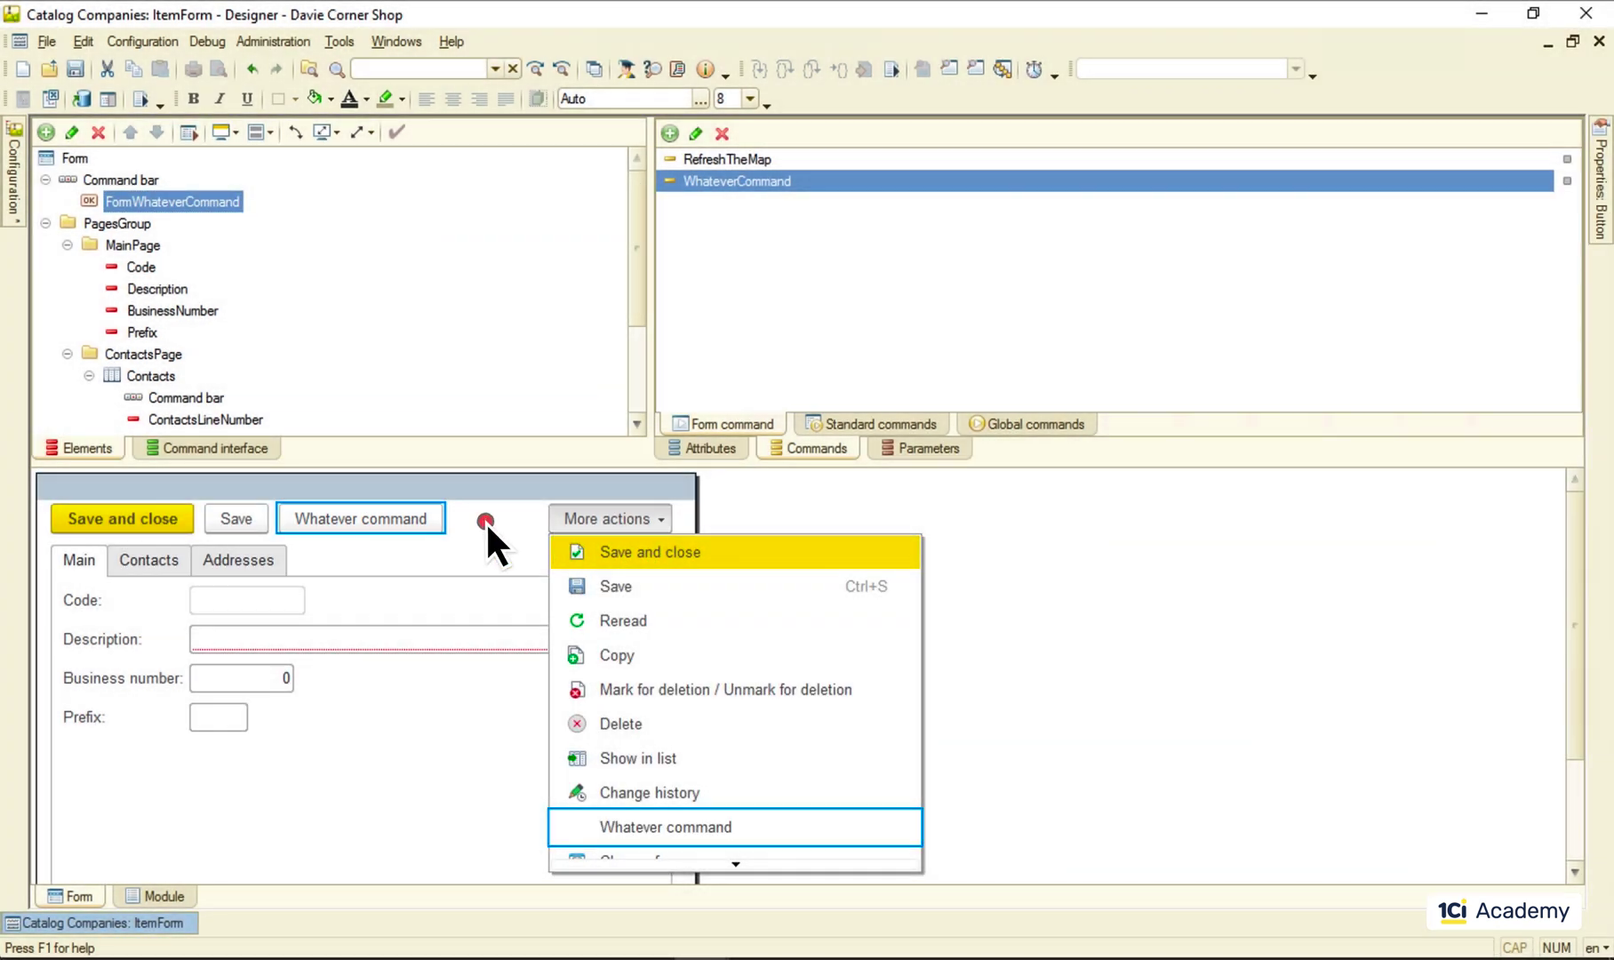
{"action": "left_click", "coordinate": [485, 521]}
Step: Give the FormWhateverCommand button the standard ActiveUsers picture
{"action": "left_click", "coordinate": [168, 201]}
{"action": "double_click", "coordinate": [168, 201]}
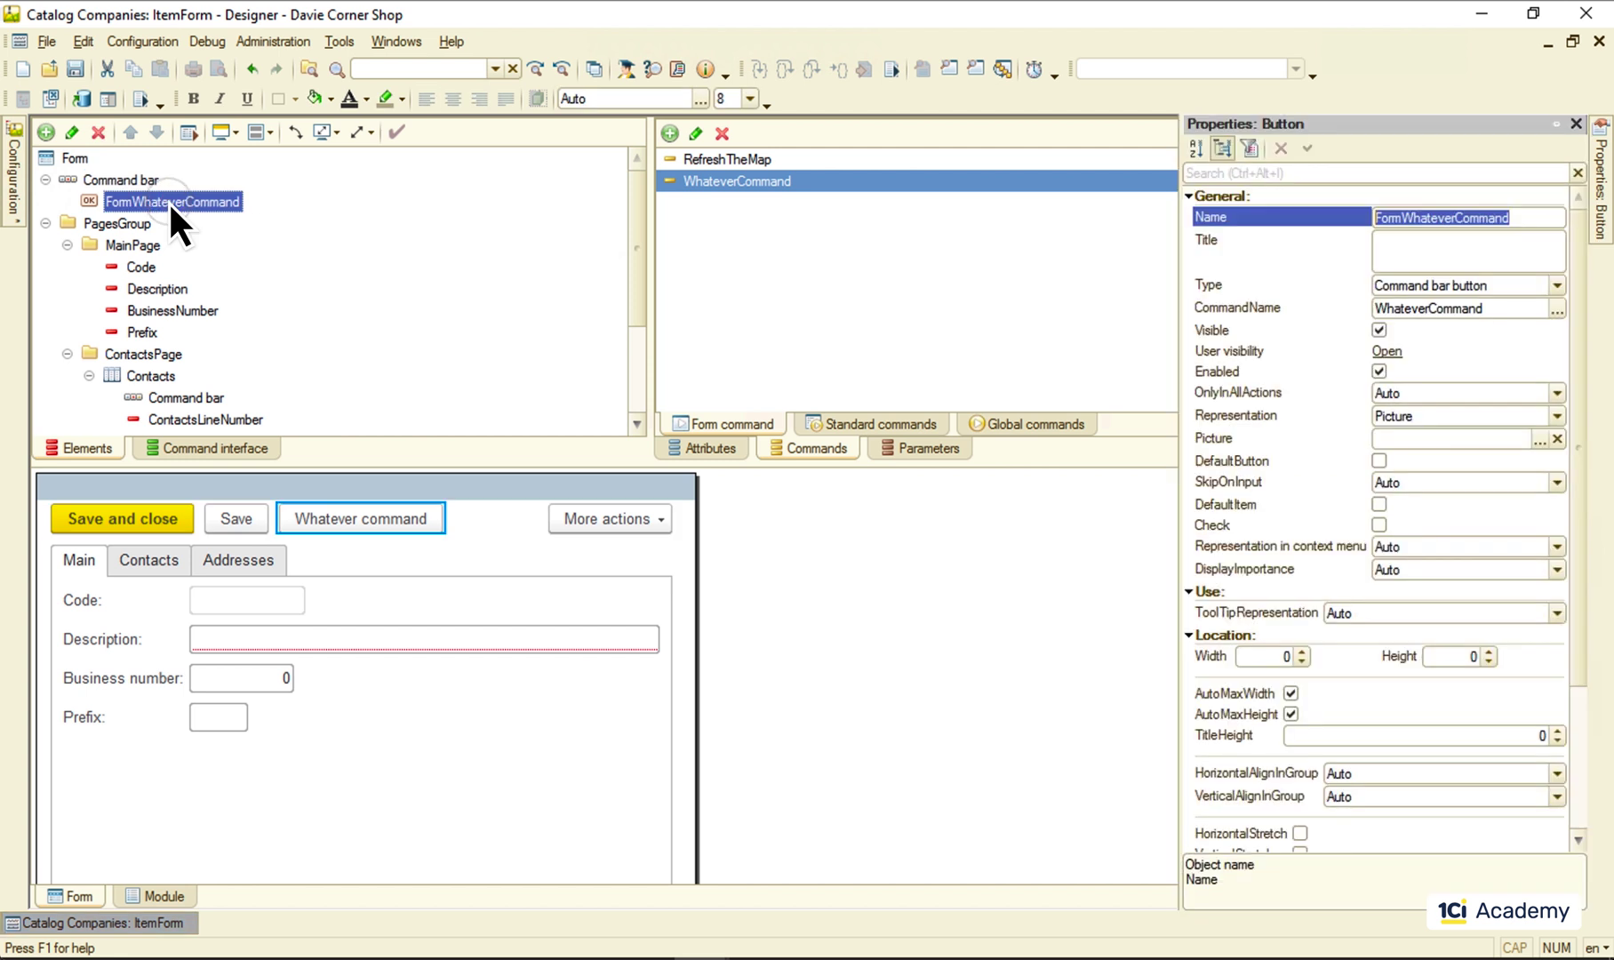
{"action": "left_click", "coordinate": [1540, 439]}
{"action": "left_click", "coordinate": [771, 392]}
{"action": "left_click", "coordinate": [672, 483]}
{"action": "left_click", "coordinate": [879, 668]}
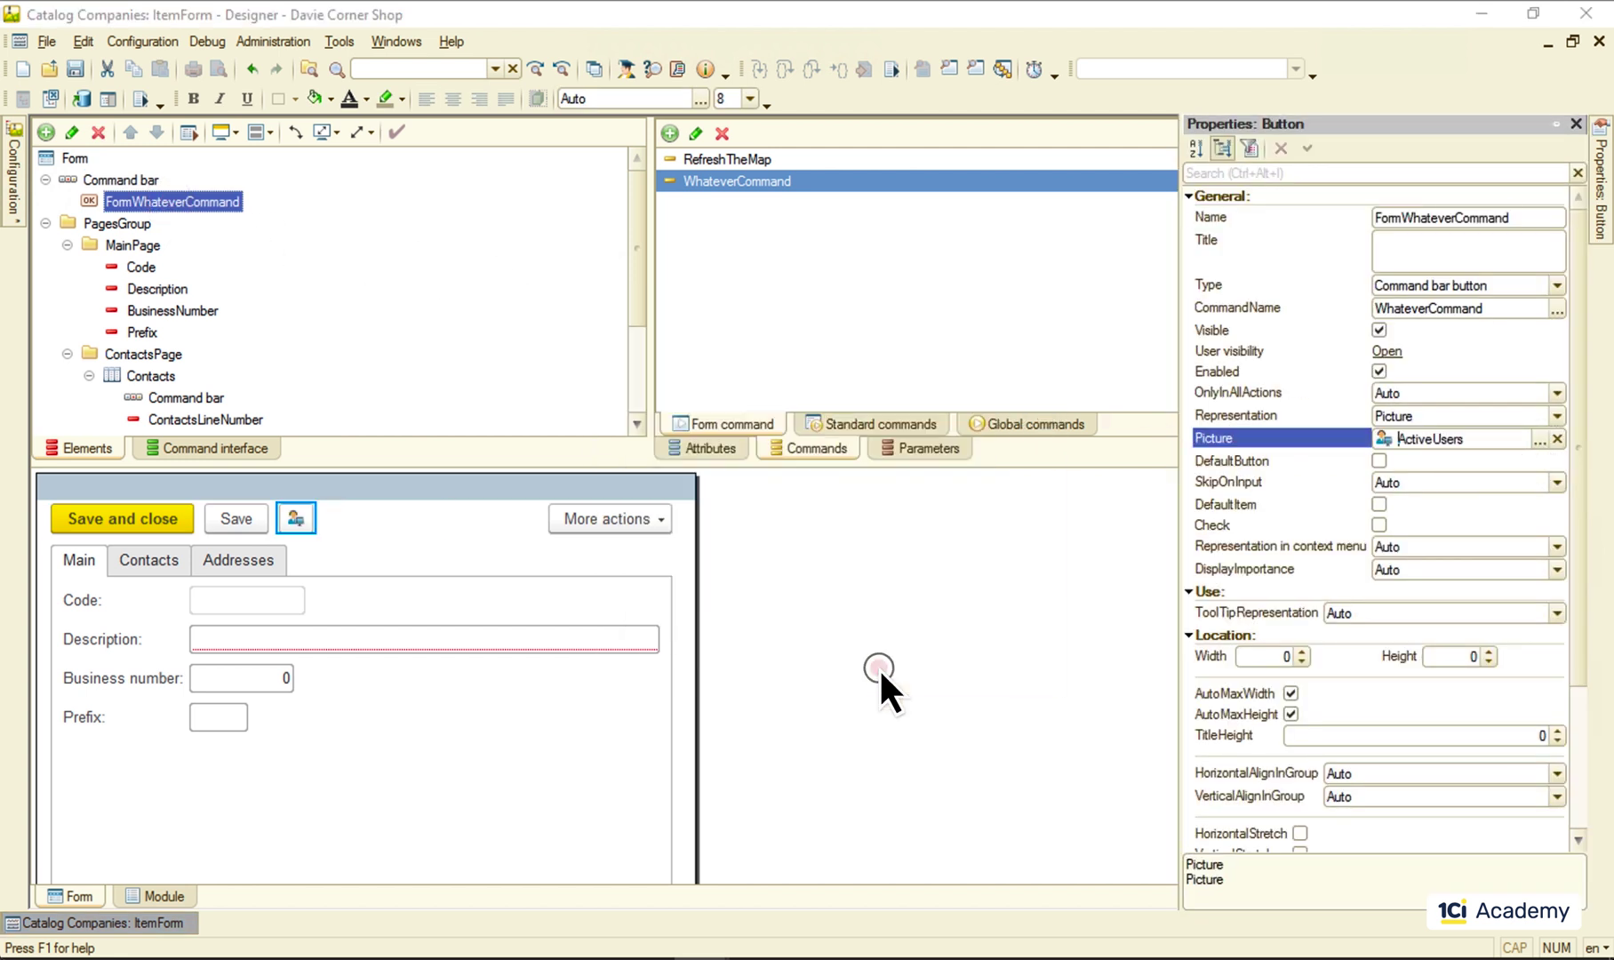
Step: Set the button's Representation to Picture and text and tick DefaultButton
{"action": "left_click", "coordinate": [1556, 415]}
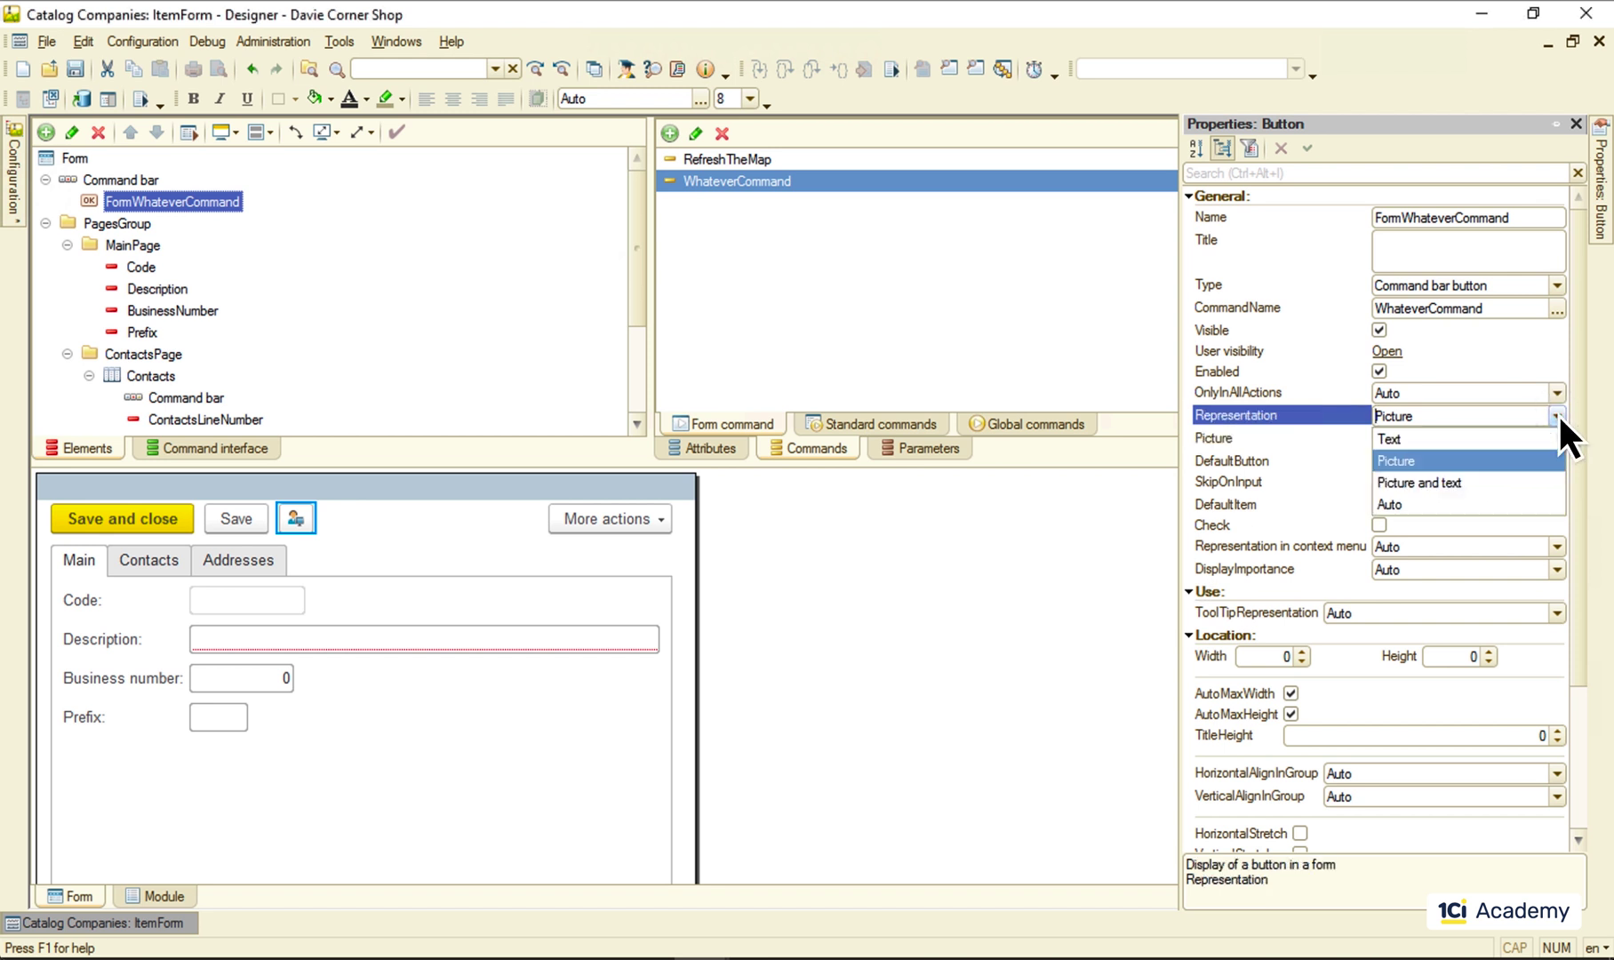
{"action": "left_click", "coordinate": [1501, 436]}
{"action": "left_click", "coordinate": [1557, 414]}
{"action": "left_click", "coordinate": [1494, 485]}
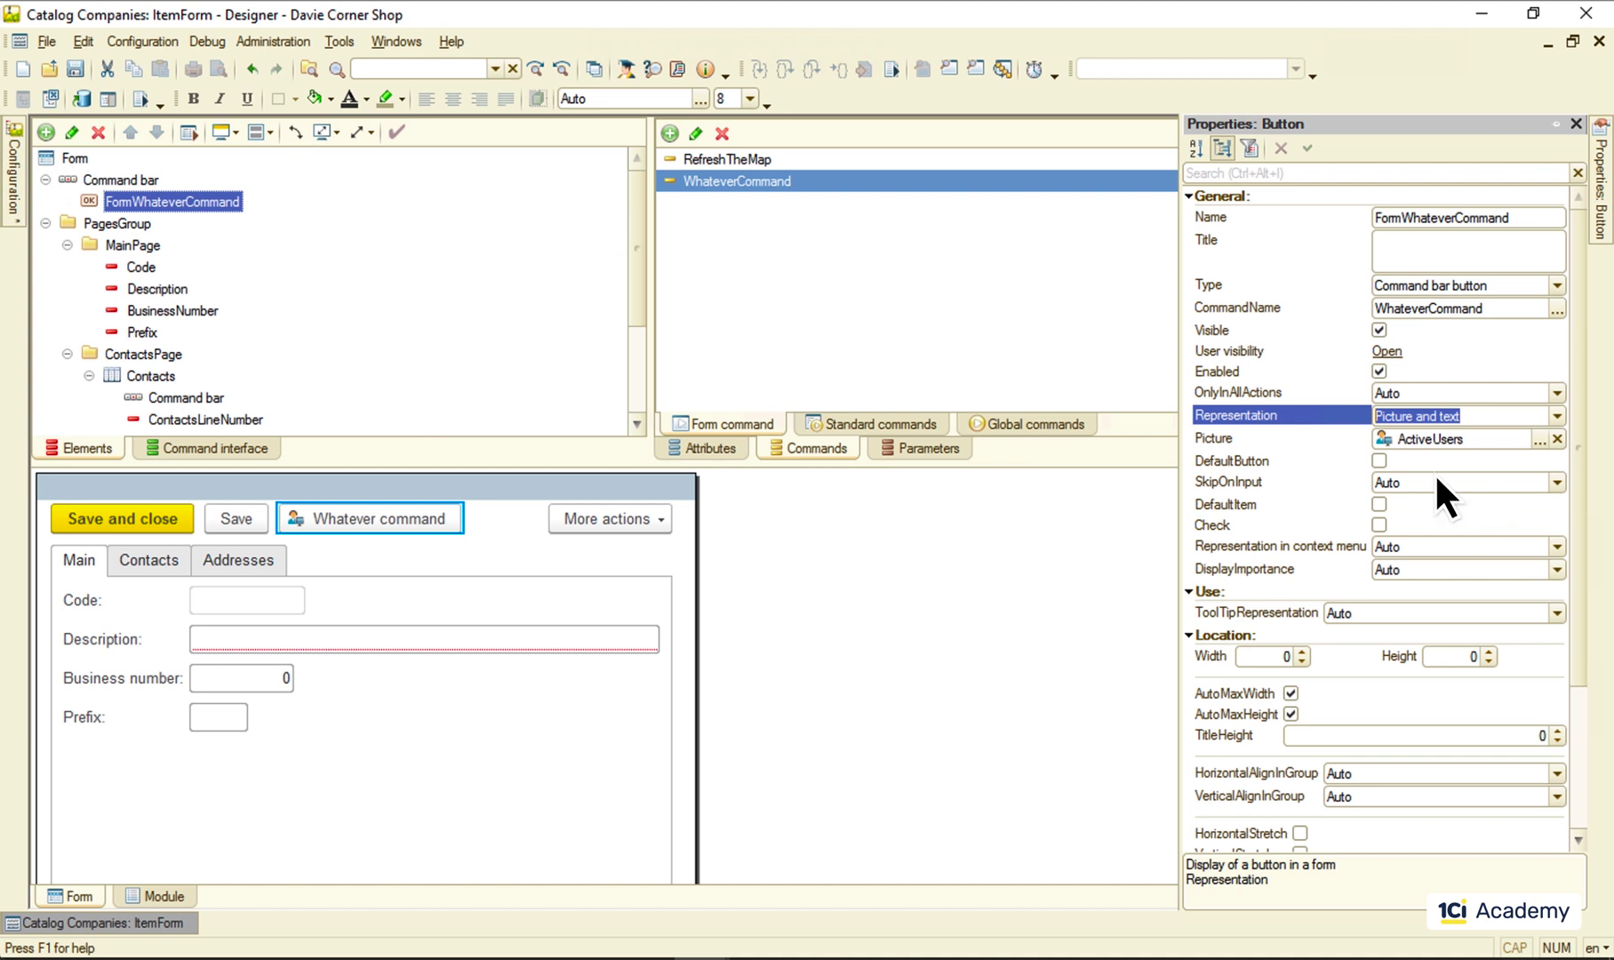
{"action": "left_click", "coordinate": [1380, 460]}
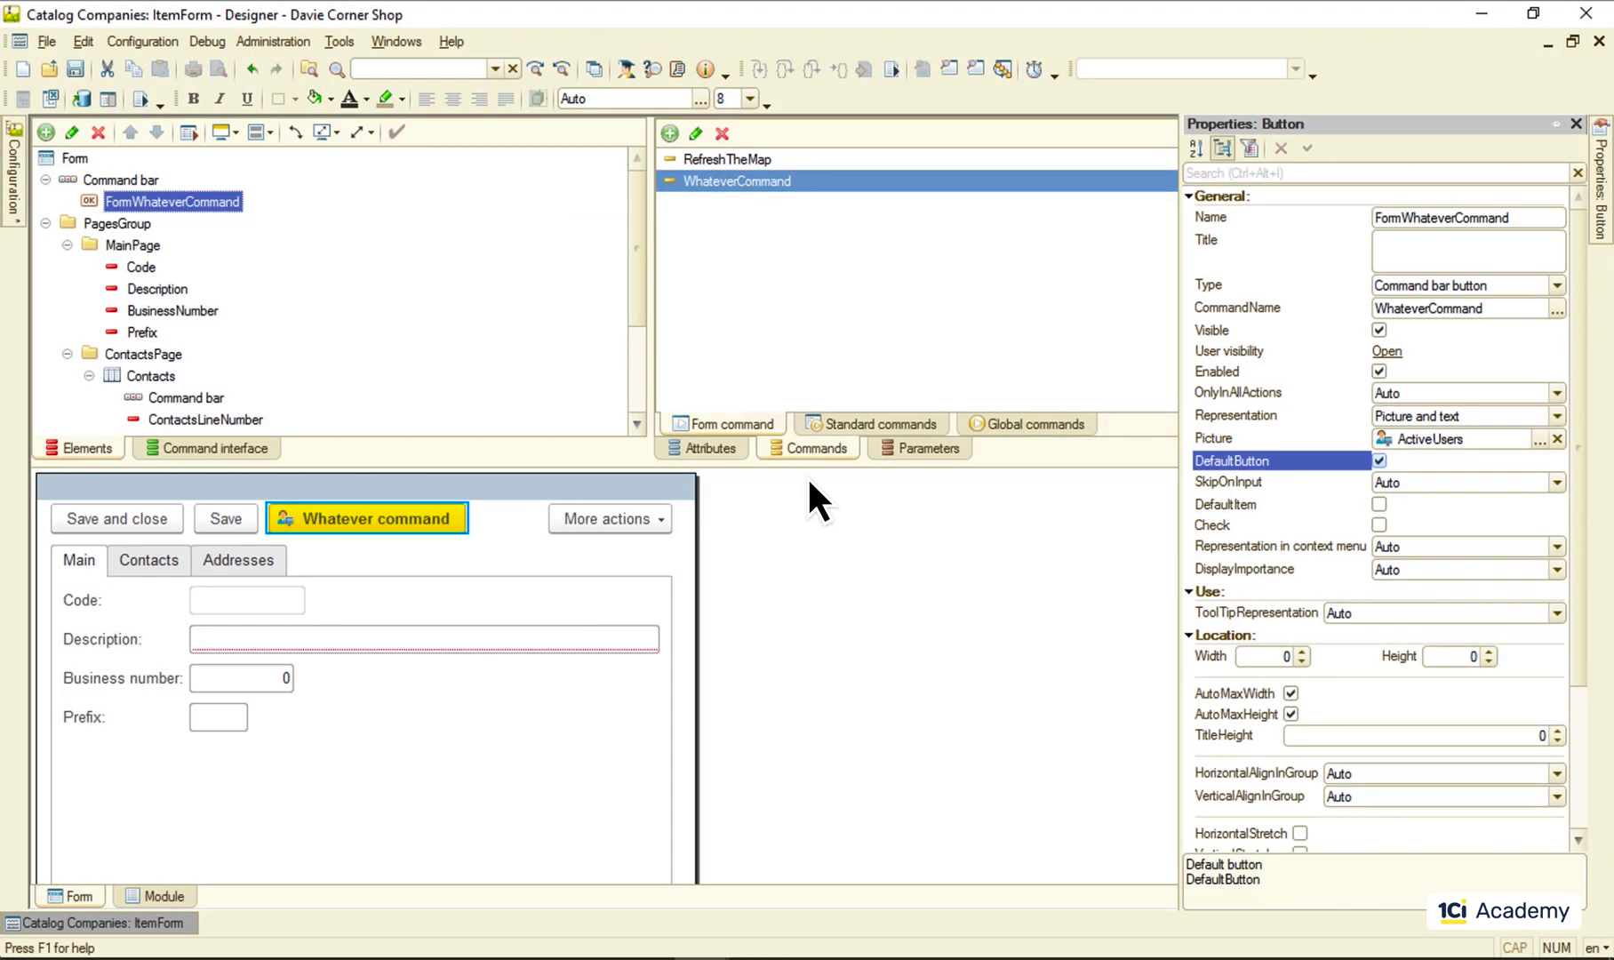
{"action": "left_click", "coordinate": [887, 422]}
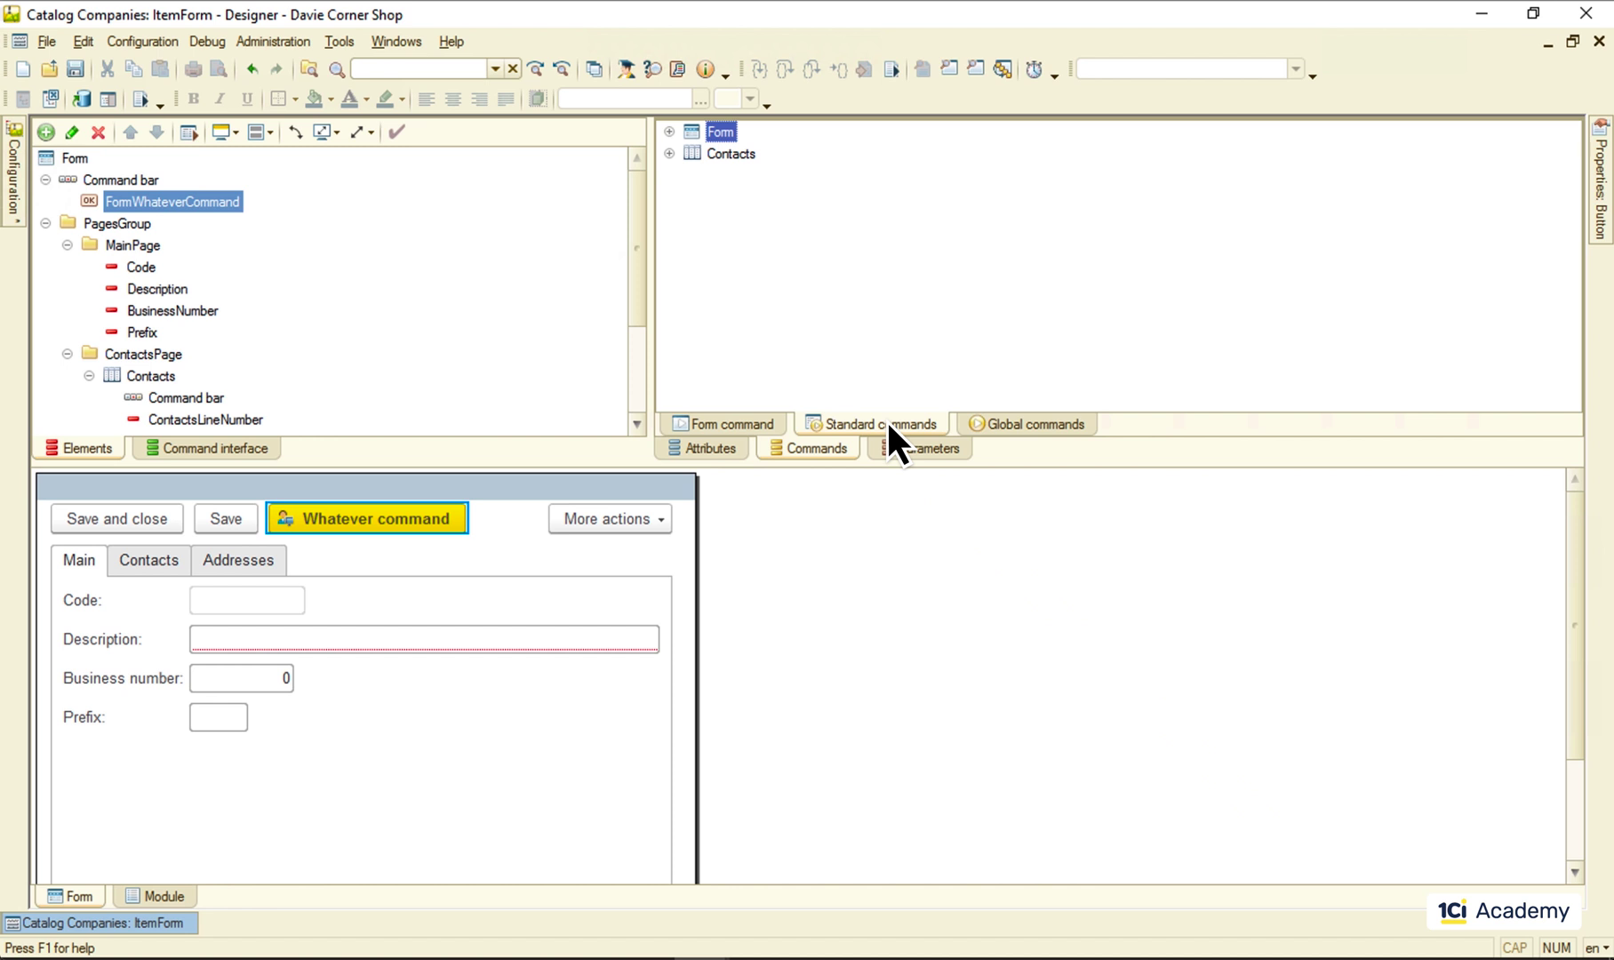
Step: Clear the Main attribute flag on the form's Object attribute
{"action": "left_click", "coordinate": [711, 448]}
{"action": "left_click", "coordinate": [728, 198]}
{"action": "double_click", "coordinate": [728, 198]}
{"action": "left_click", "coordinate": [1282, 338]}
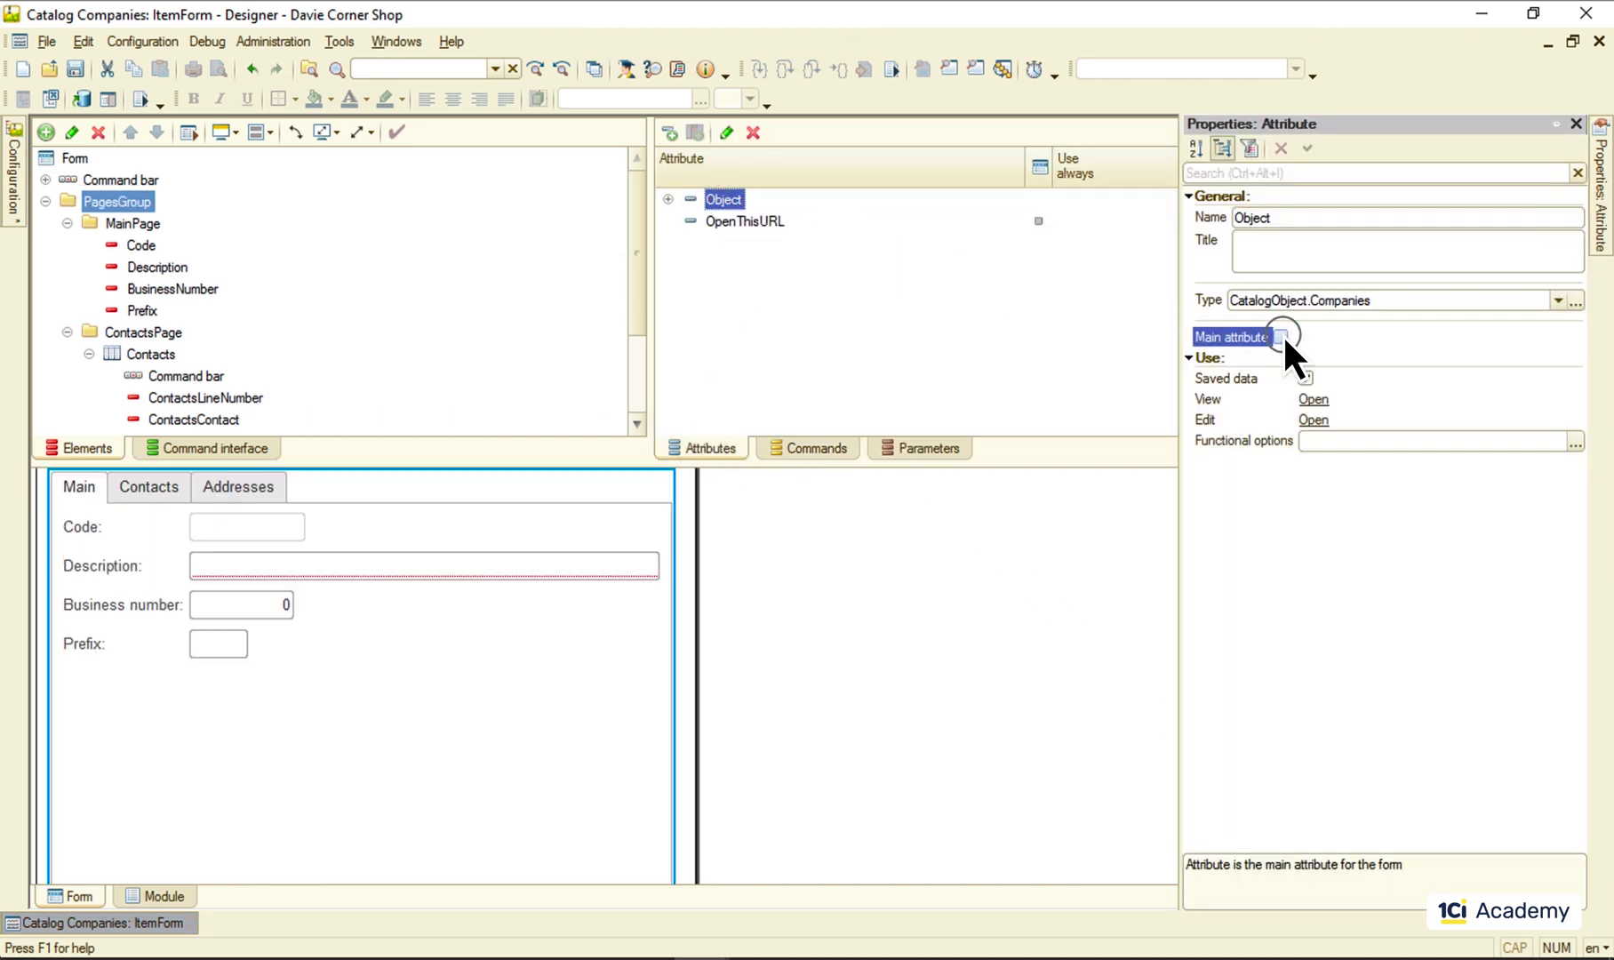
Step: Review the More actions menu, the command bar's FormWhateverCommand button, and the standard commands
{"action": "left_click", "coordinate": [807, 449]}
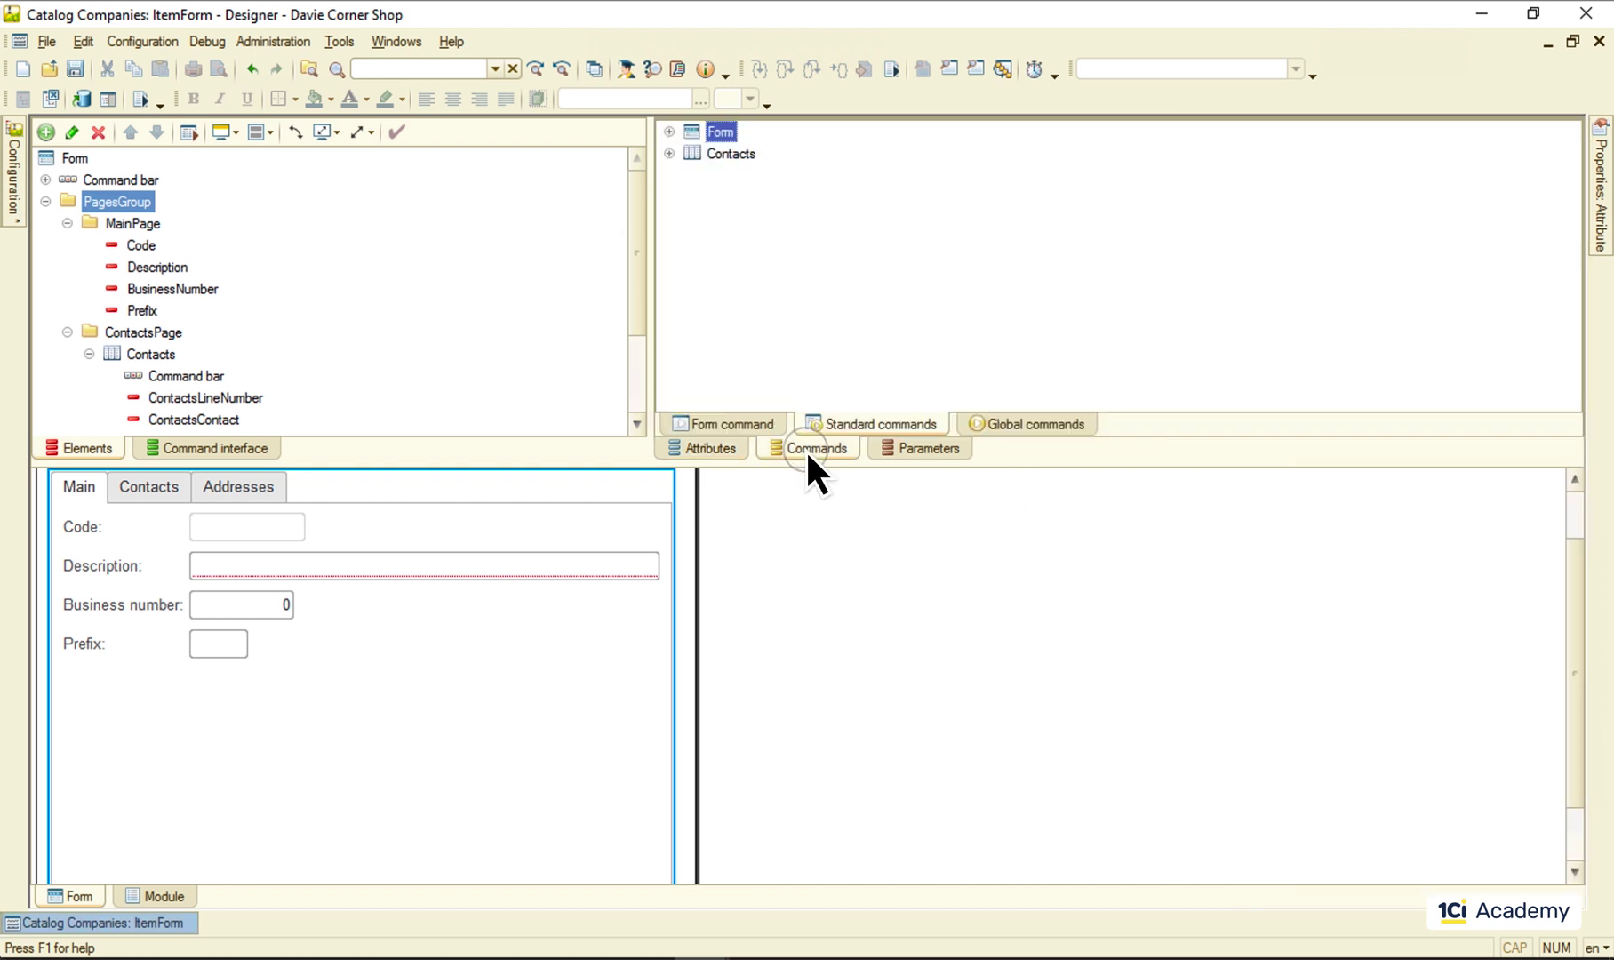
{"action": "left_click", "coordinate": [668, 131]}
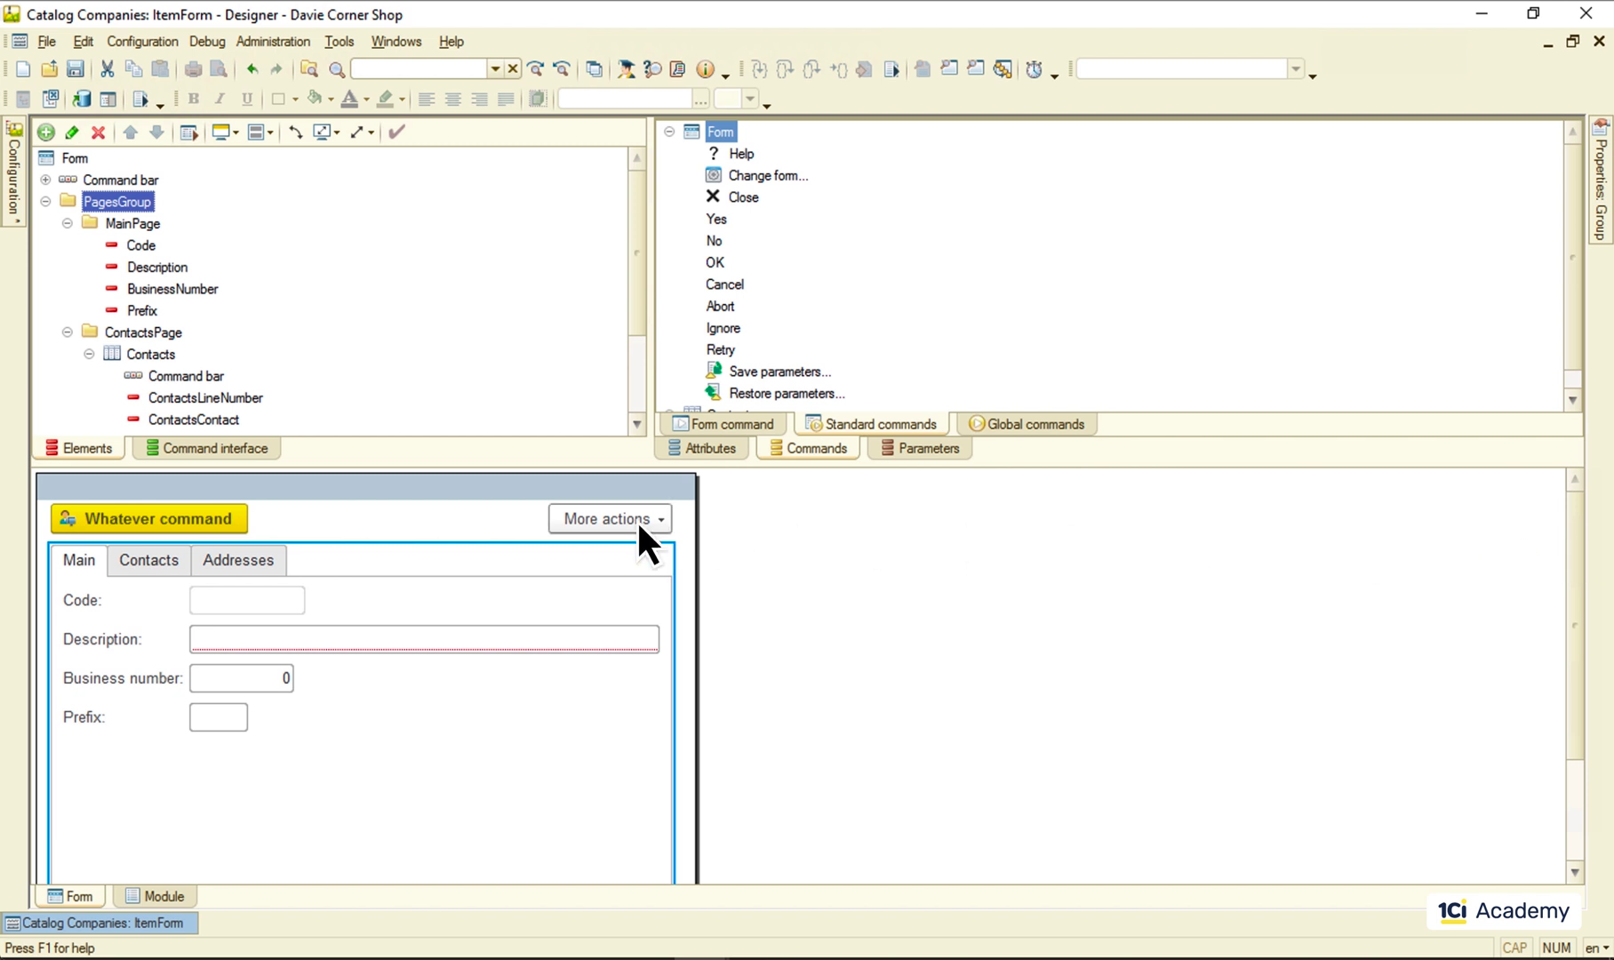
{"action": "left_click", "coordinate": [636, 521]}
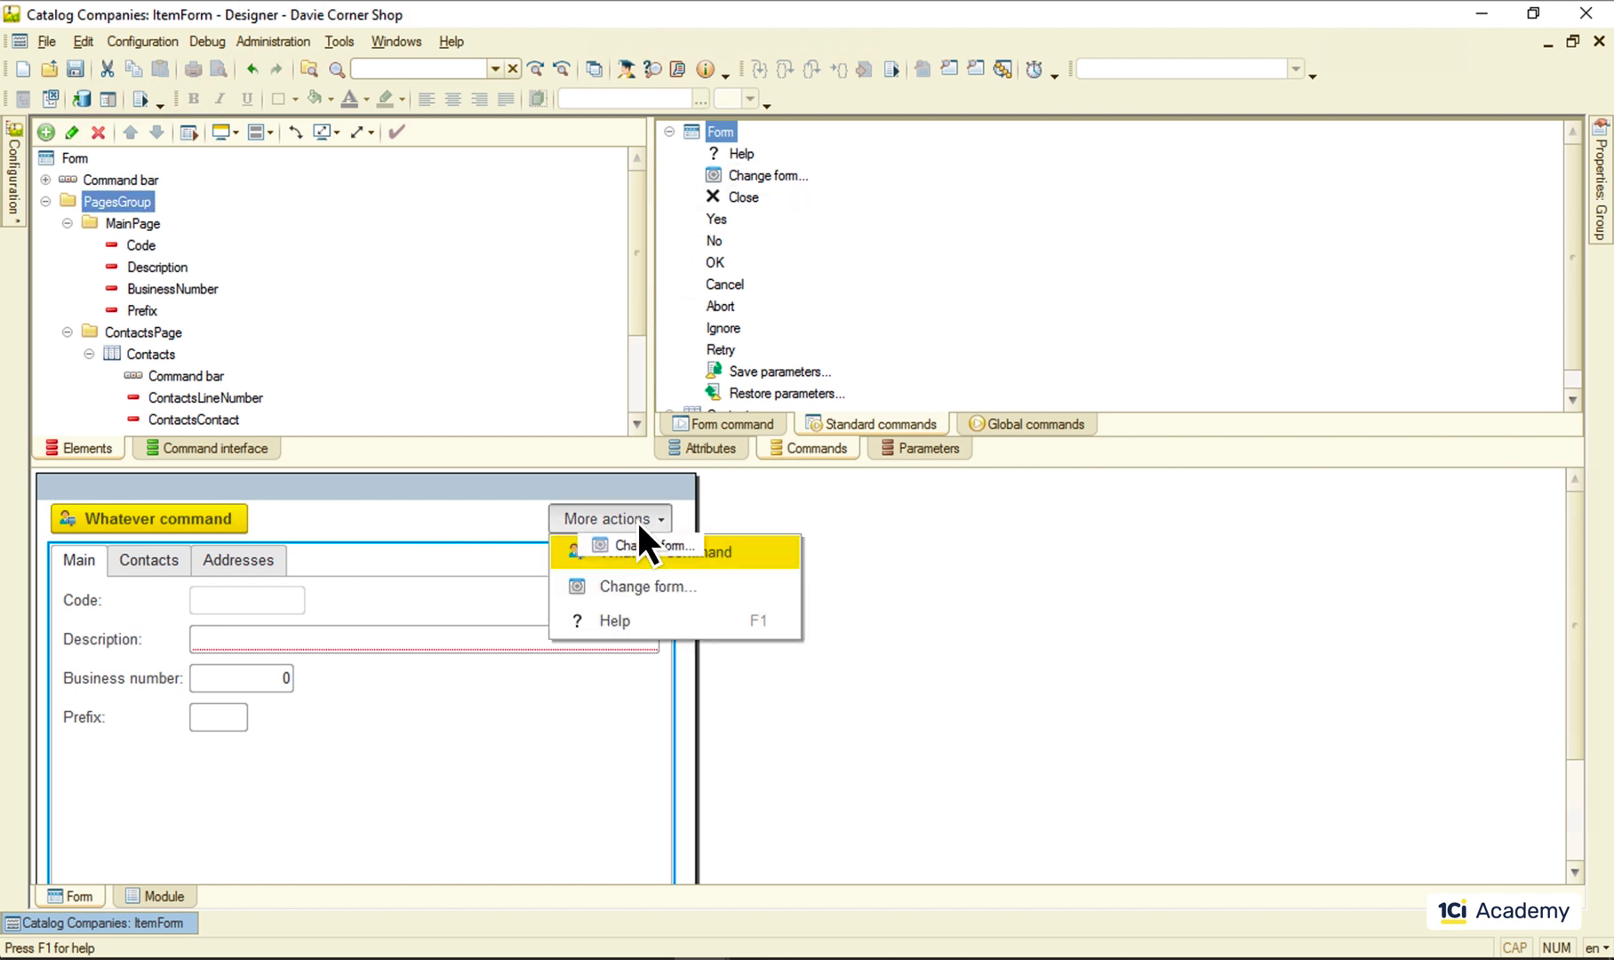
{"action": "left_click", "coordinate": [741, 423]}
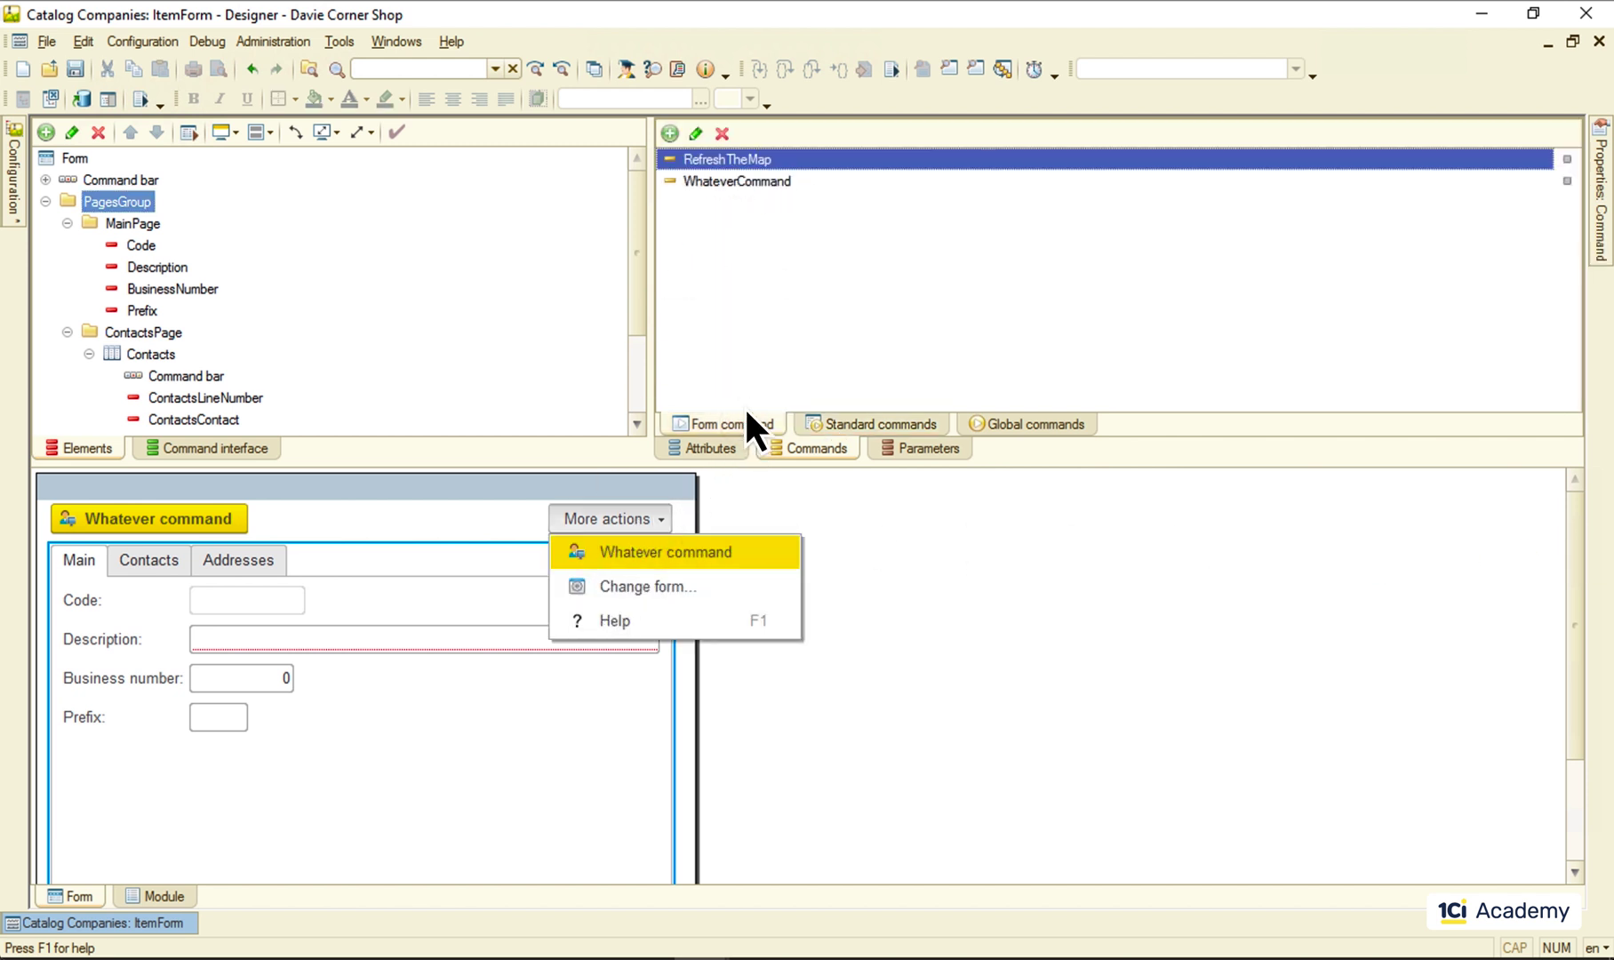
{"action": "left_click", "coordinate": [745, 182]}
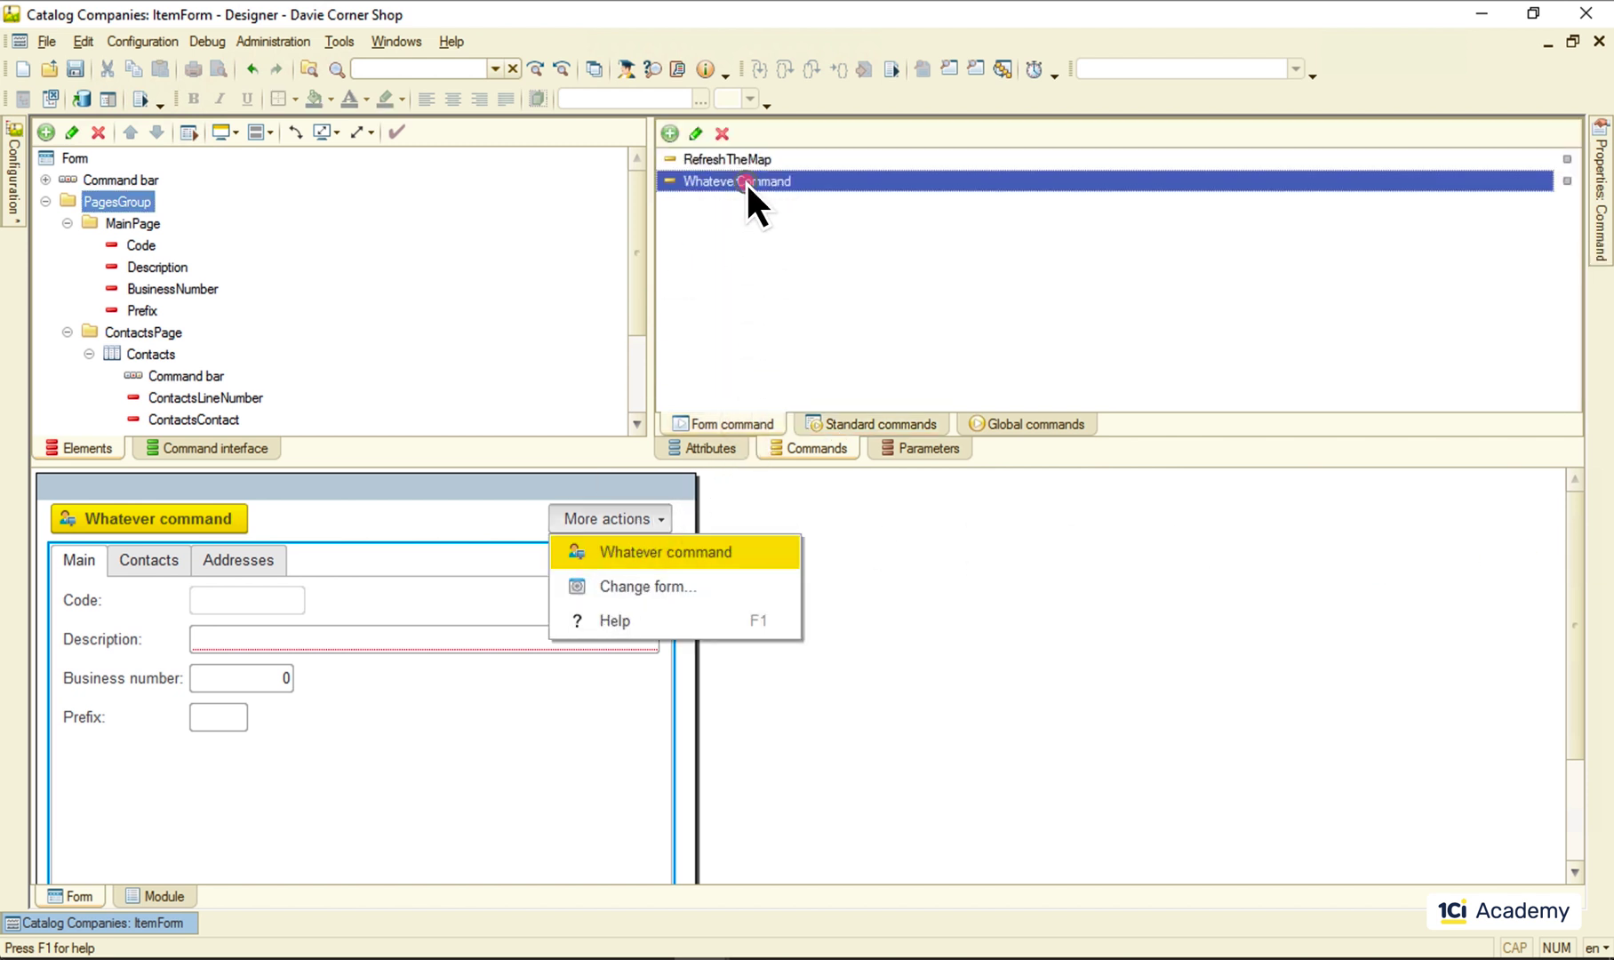
{"action": "left_click", "coordinate": [46, 180]}
{"action": "left_click", "coordinate": [183, 203]}
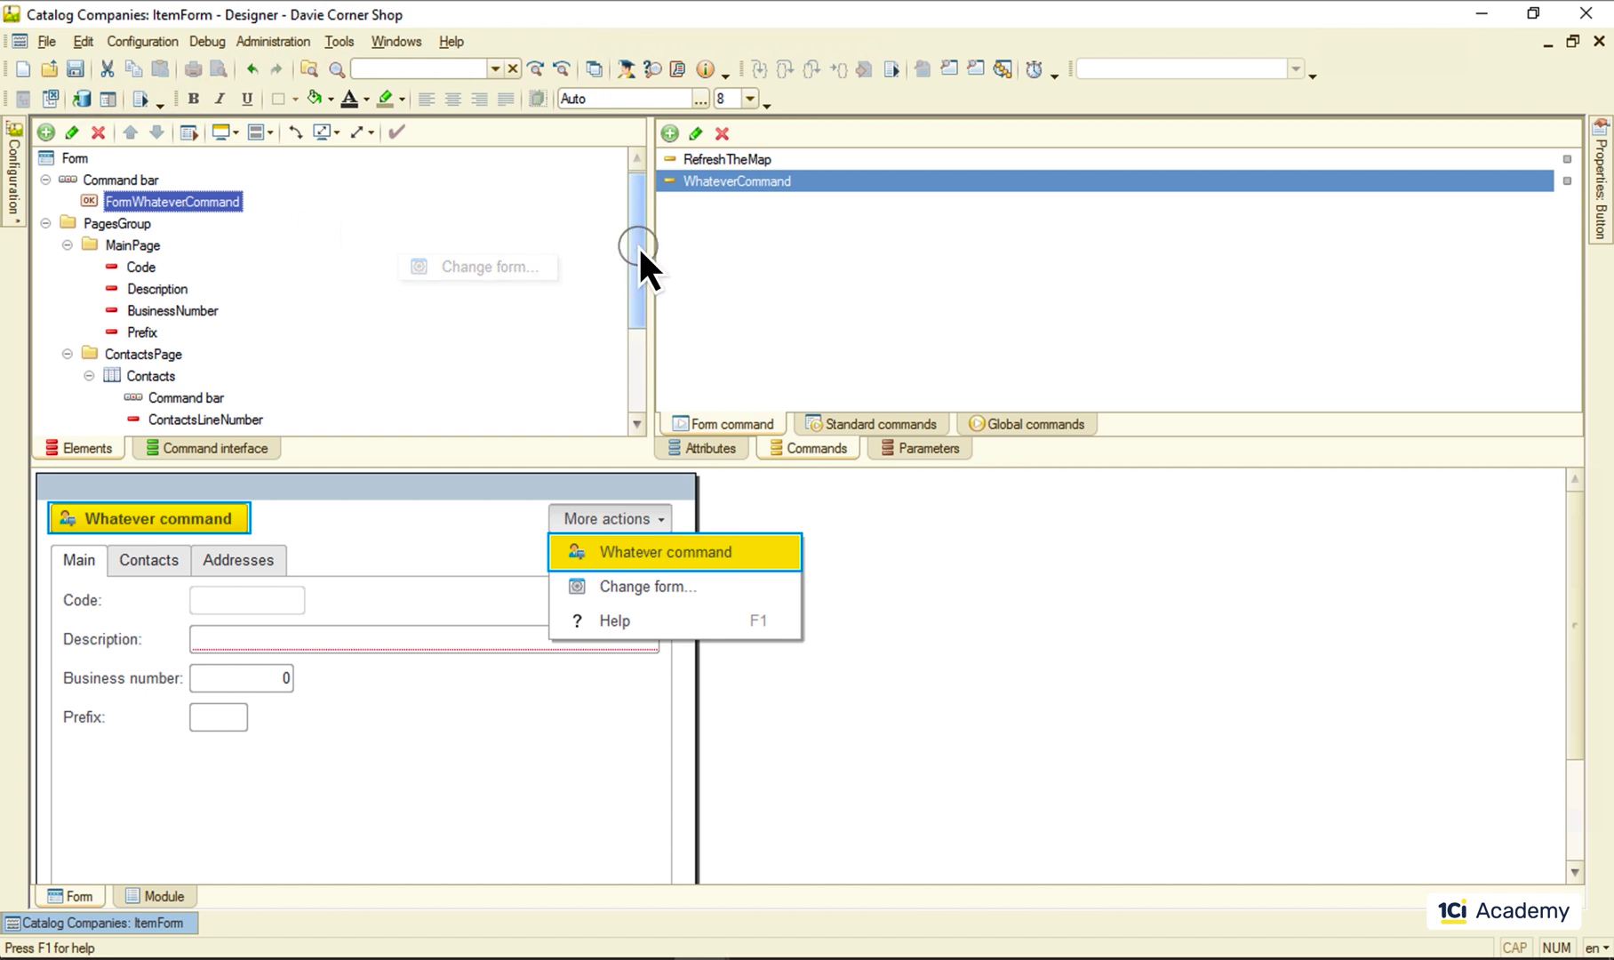
{"action": "mouse_move", "coordinate": [638, 247]}
{"action": "left_mouse_down"}
{"action": "mouse_move", "coordinate": [638, 364]}
{"action": "mouse_move", "coordinate": [638, 223]}
{"action": "left_mouse_up"}
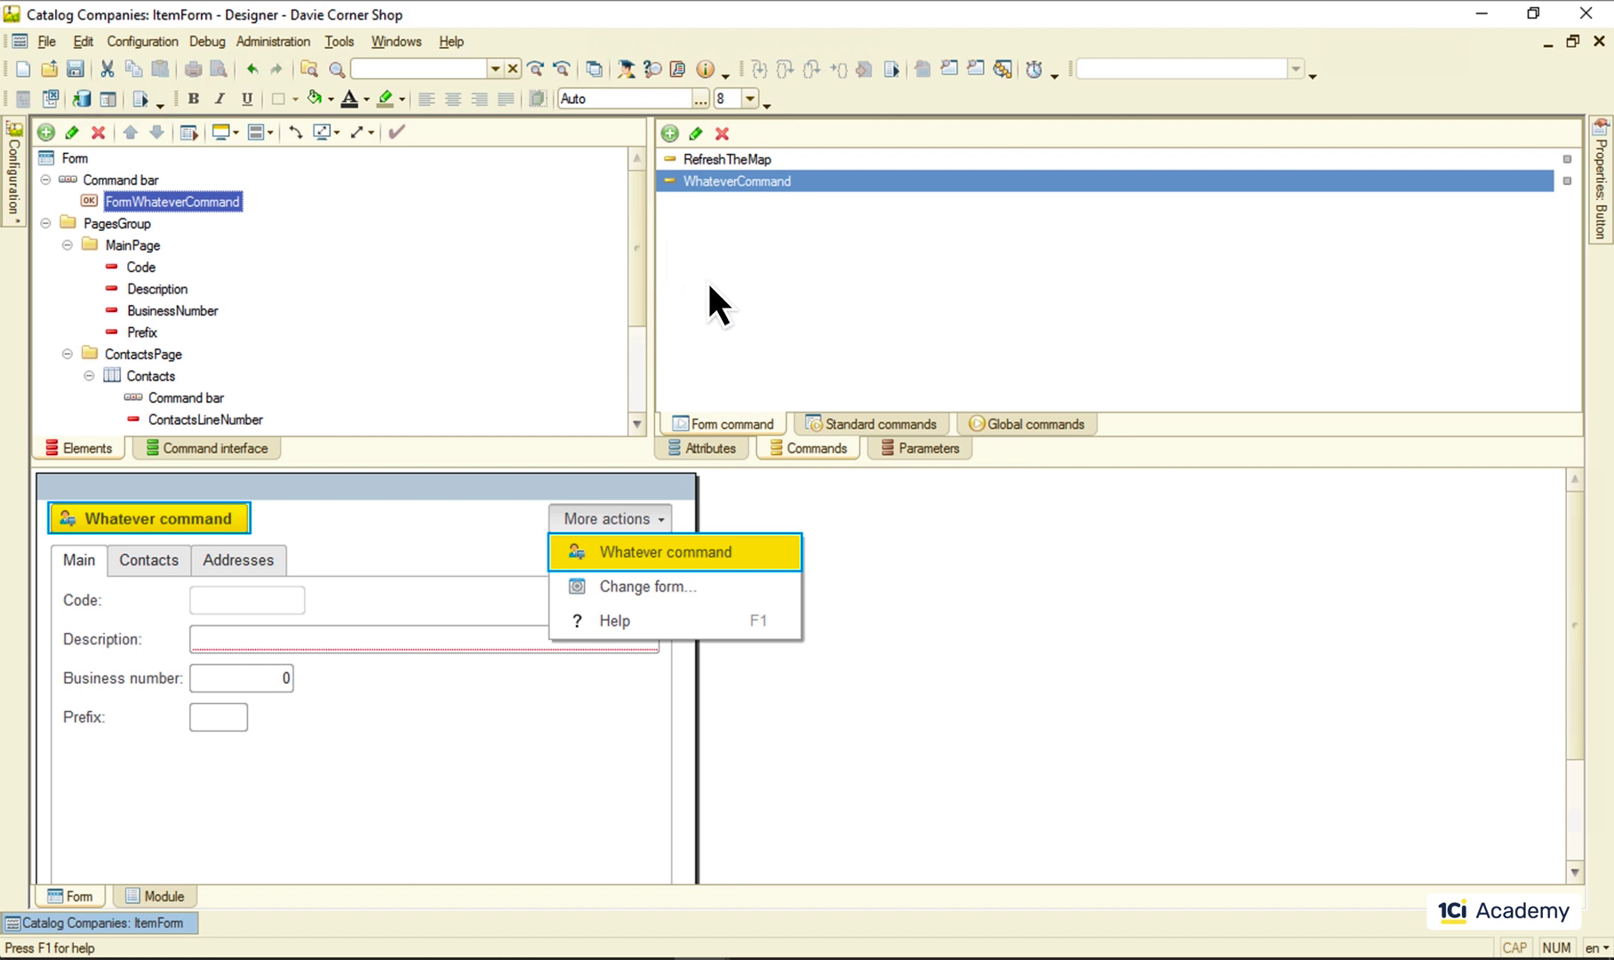
{"action": "left_click", "coordinate": [884, 428]}
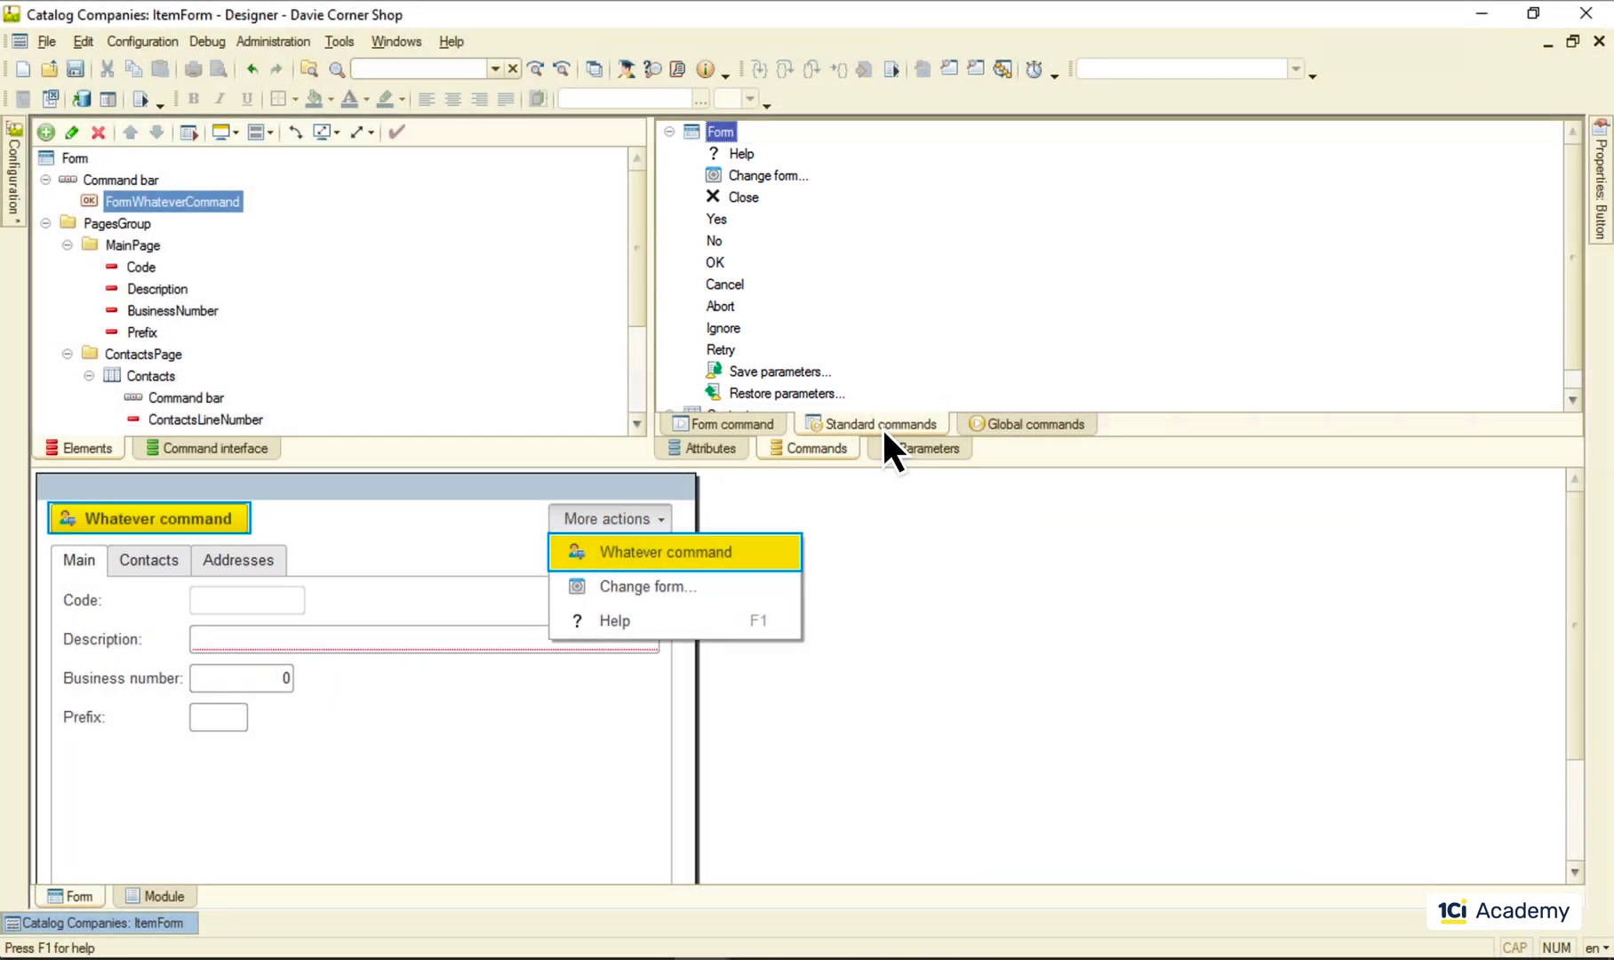
Step: Add the Change form standard command as a form button showing Picture and text
{"action": "left_click_drag", "start_coordinate": [766, 177], "coordinate": [78, 160]}
{"action": "left_click", "coordinate": [156, 132]}
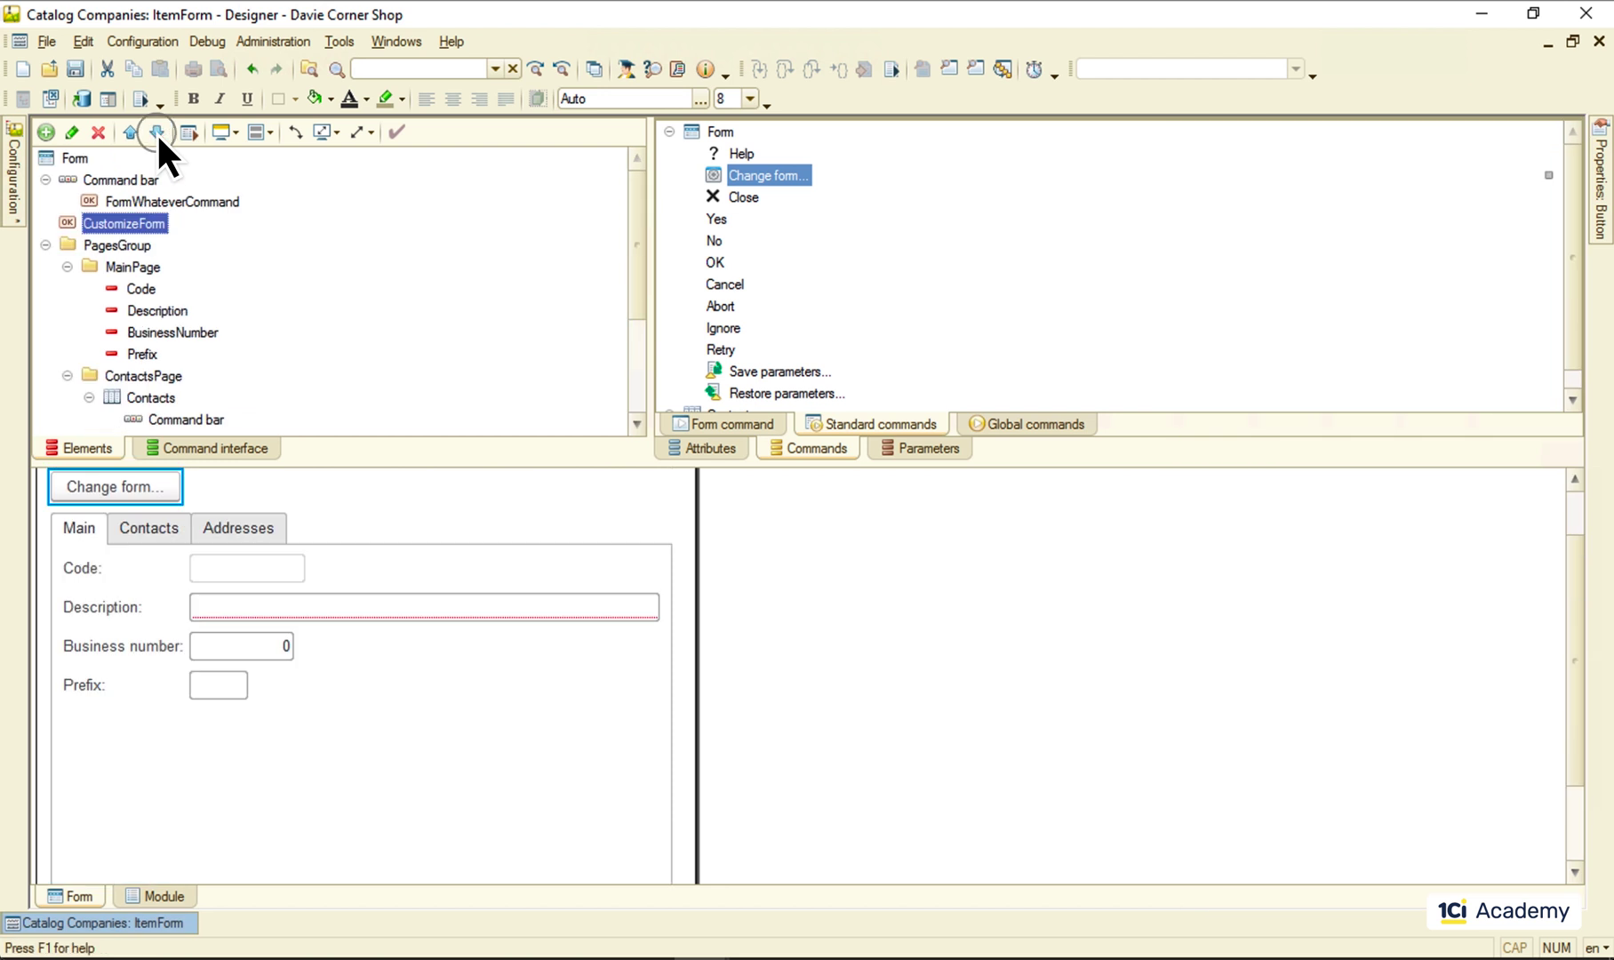
{"action": "left_click", "coordinate": [118, 224]}
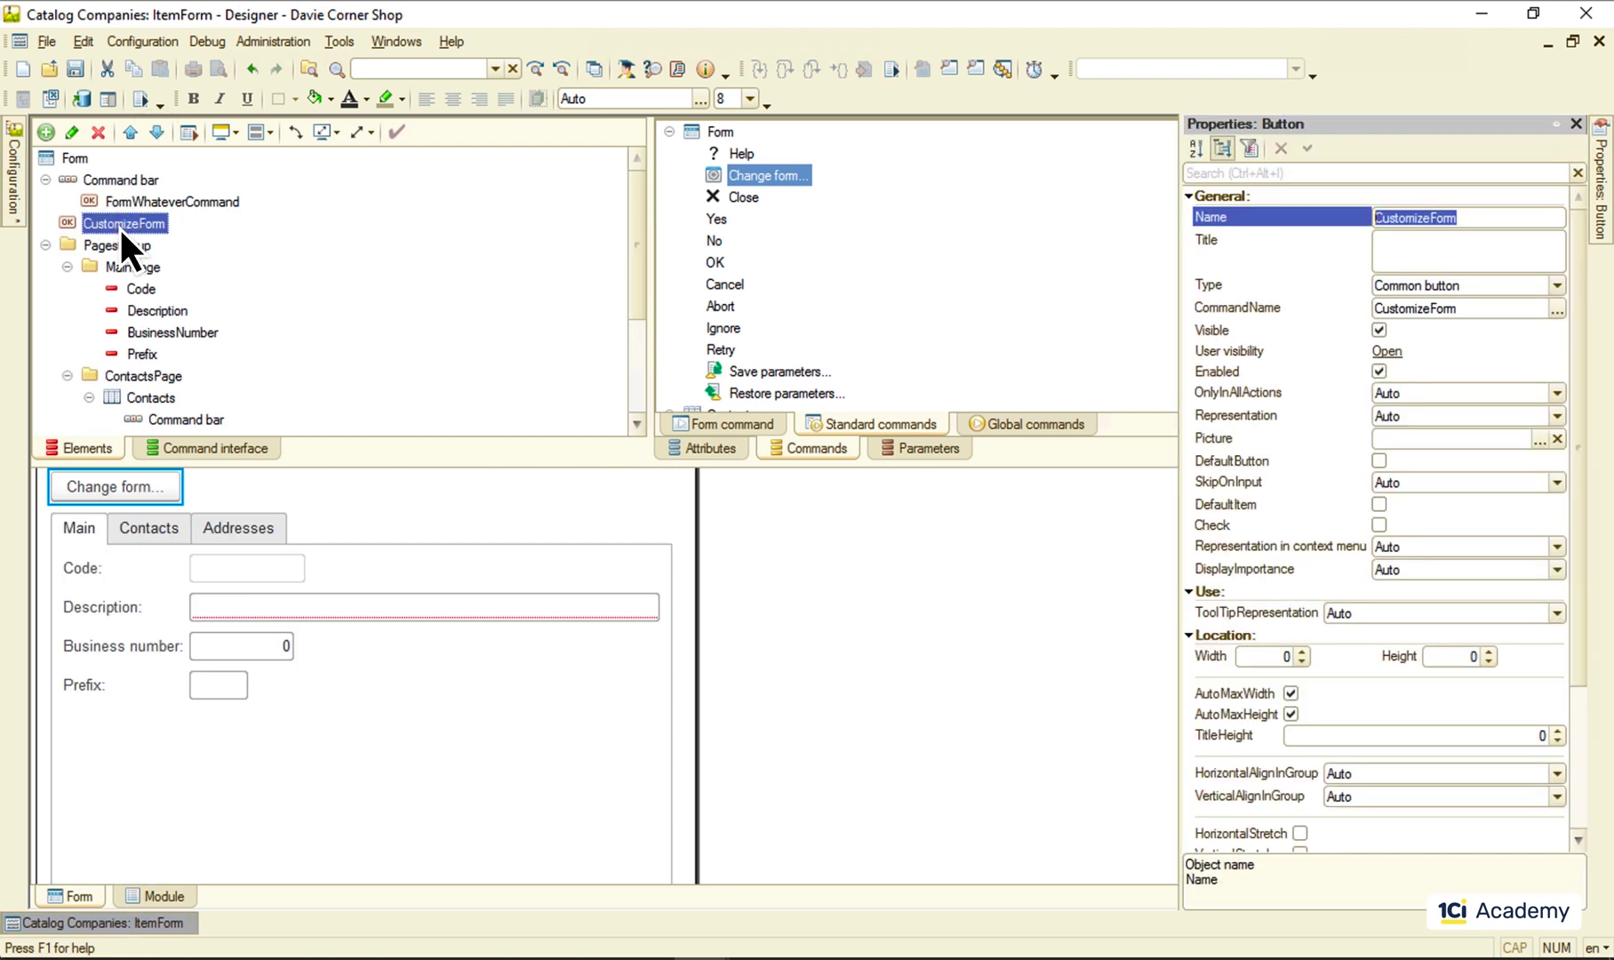
{"action": "left_click", "coordinate": [1557, 416]}
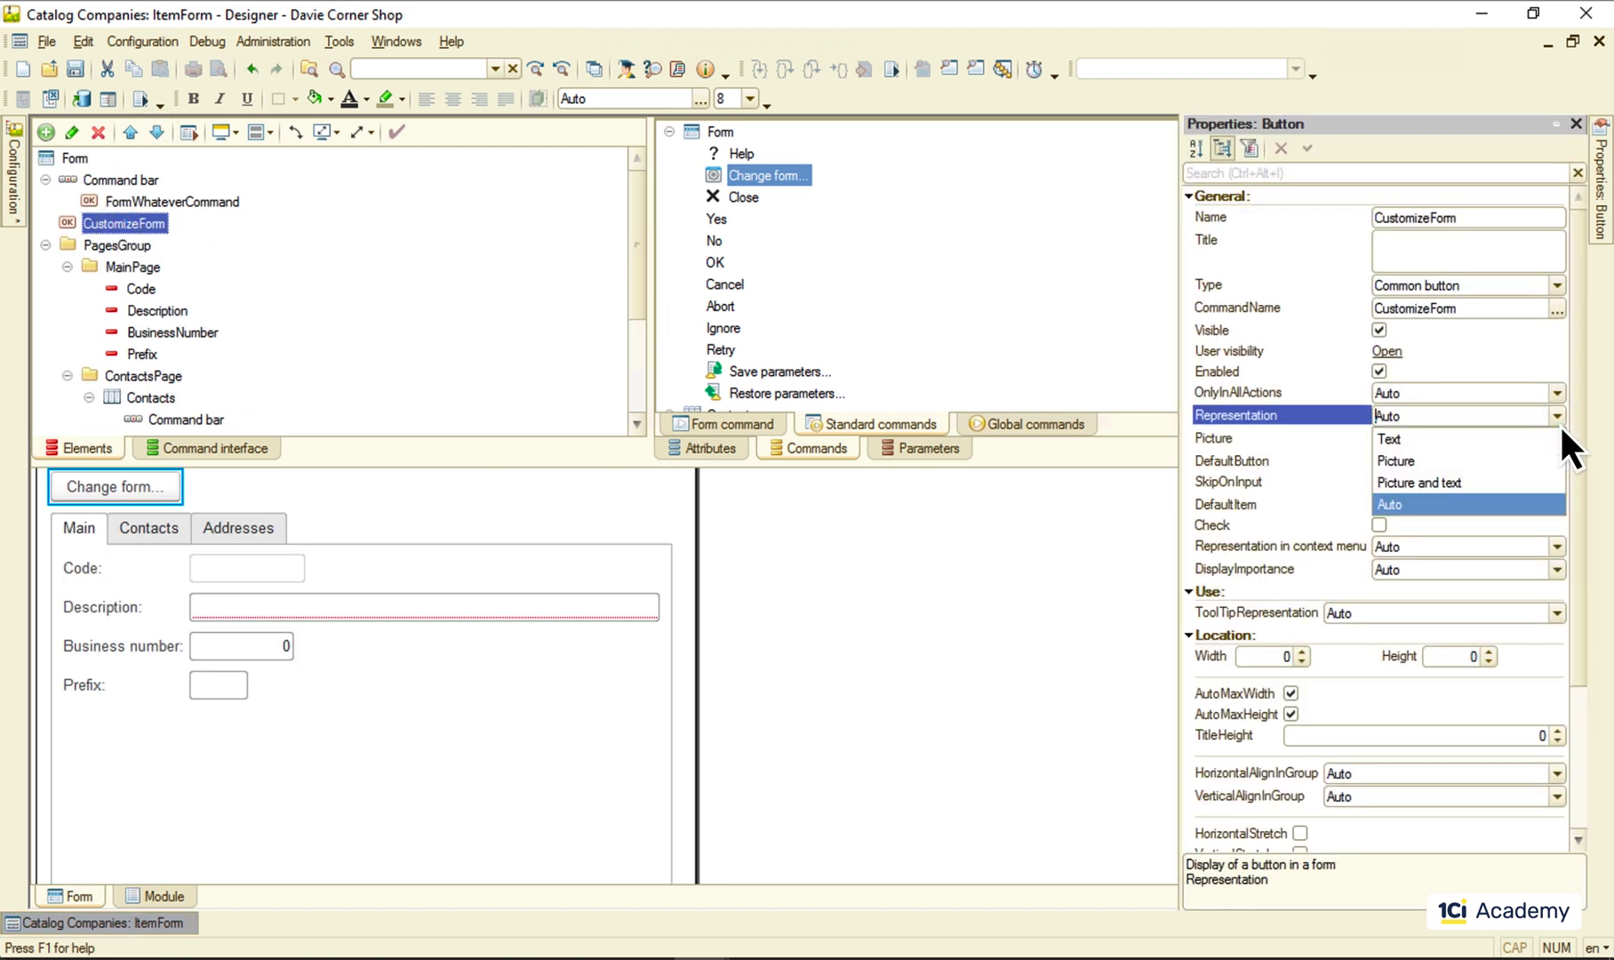
{"action": "left_click", "coordinate": [1496, 485]}
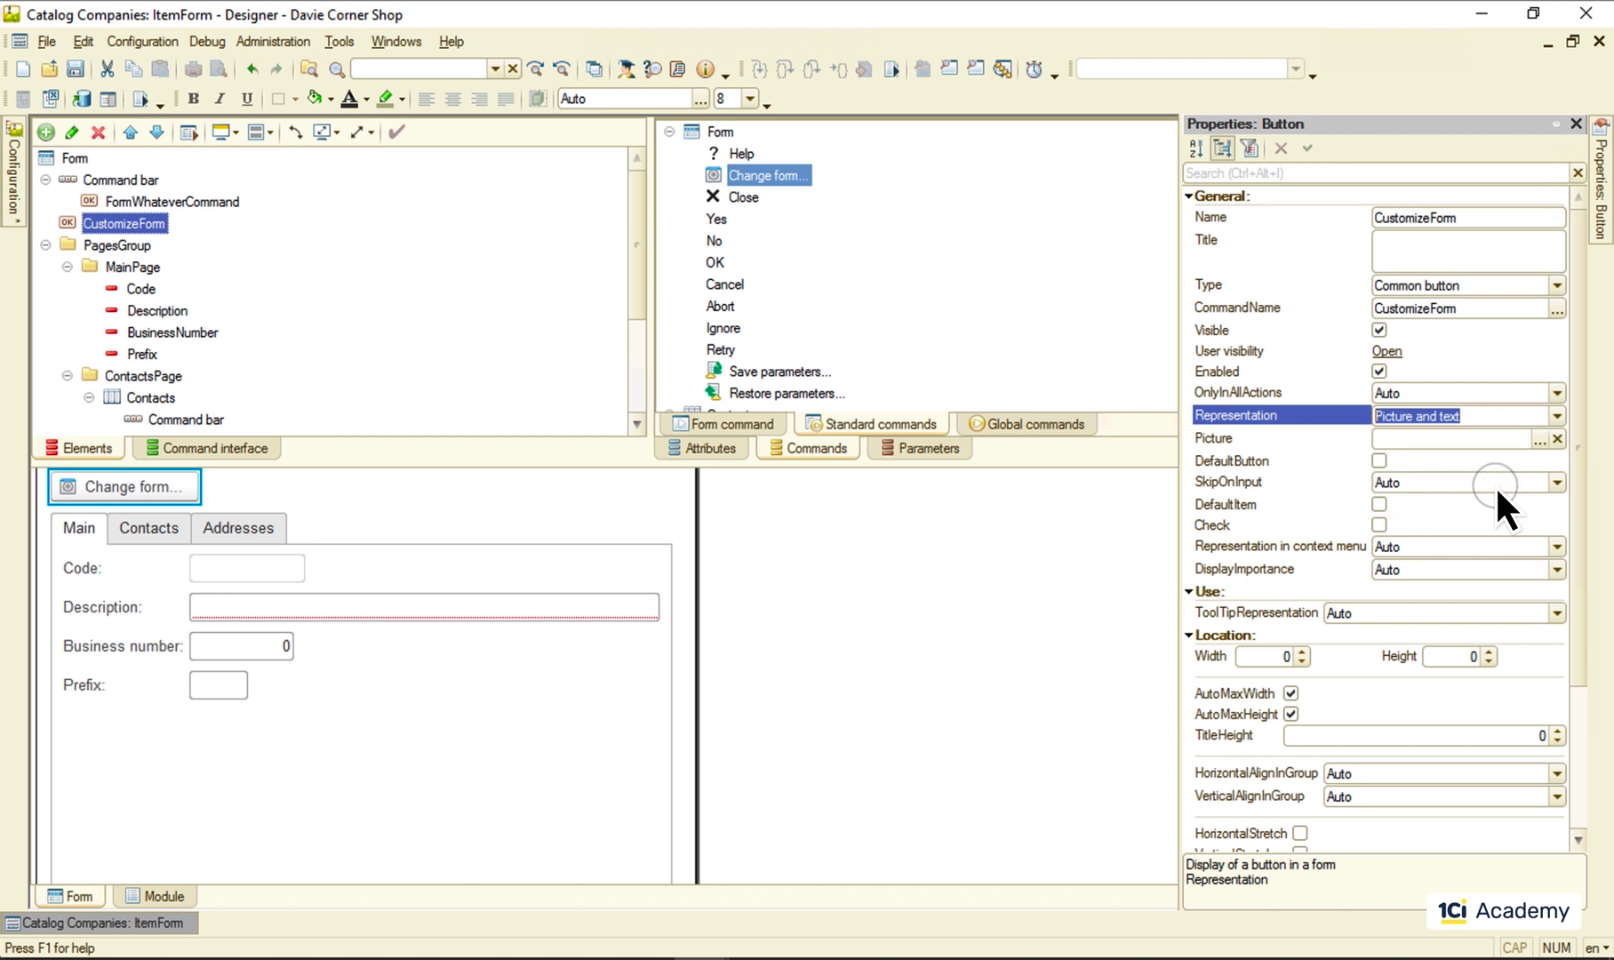
Step: Give the Change form button the AddToFavorites star picture and make it the default button
{"action": "left_click", "coordinate": [1540, 438]}
{"action": "left_click", "coordinate": [768, 391]}
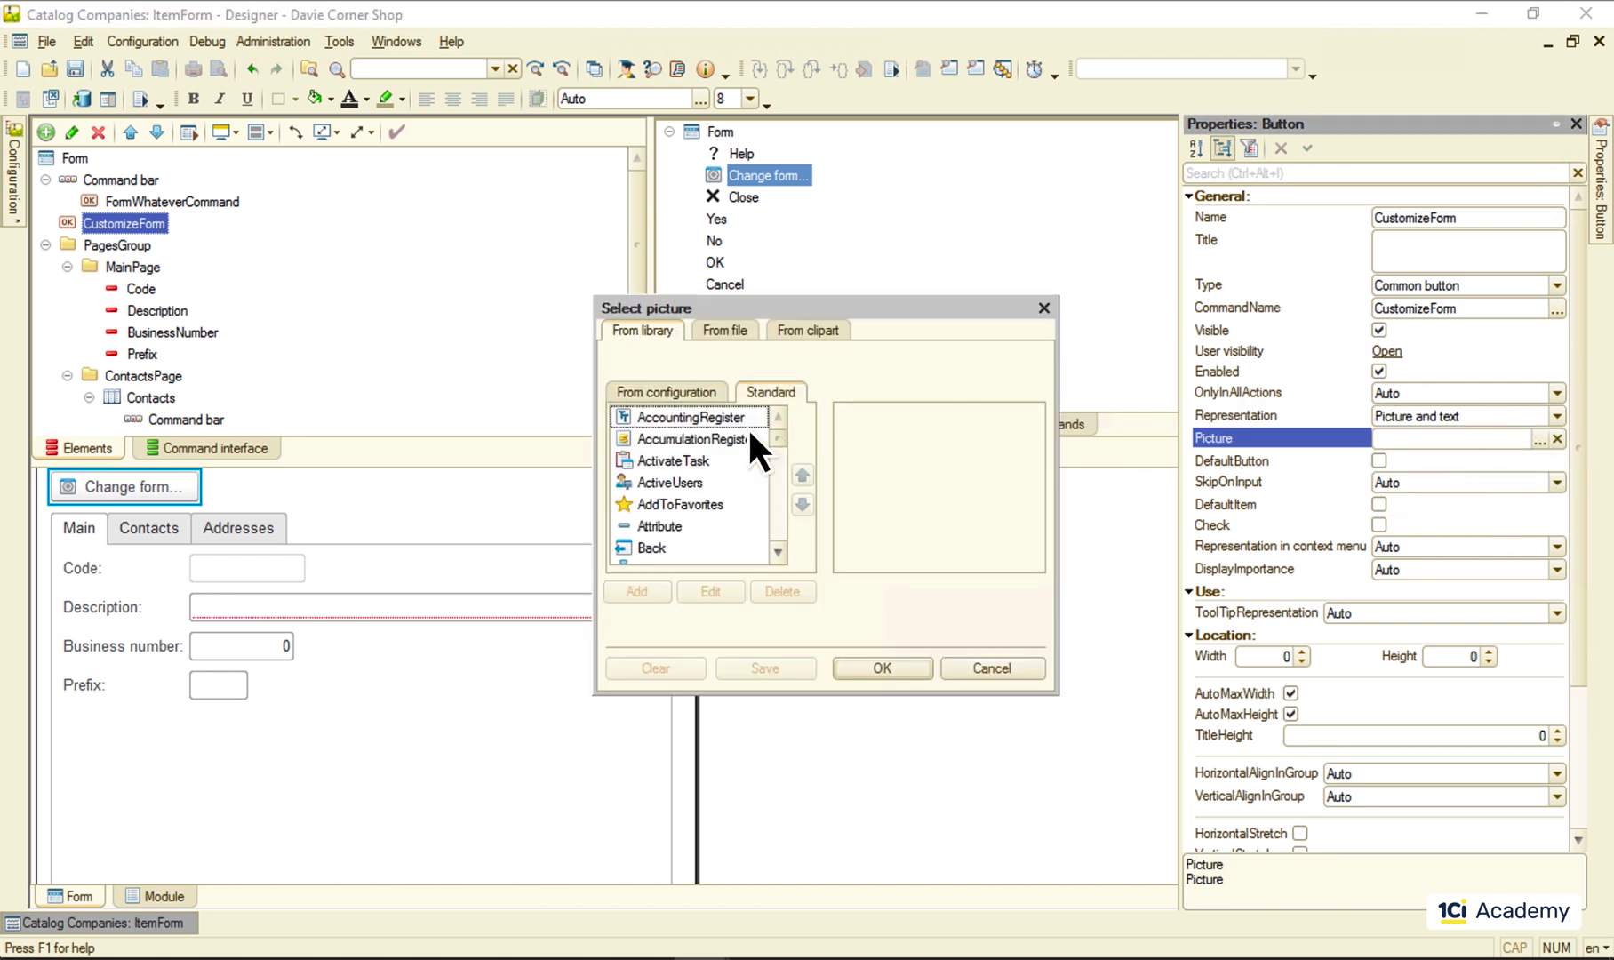
{"action": "left_click", "coordinate": [705, 503]}
{"action": "left_click", "coordinate": [887, 670]}
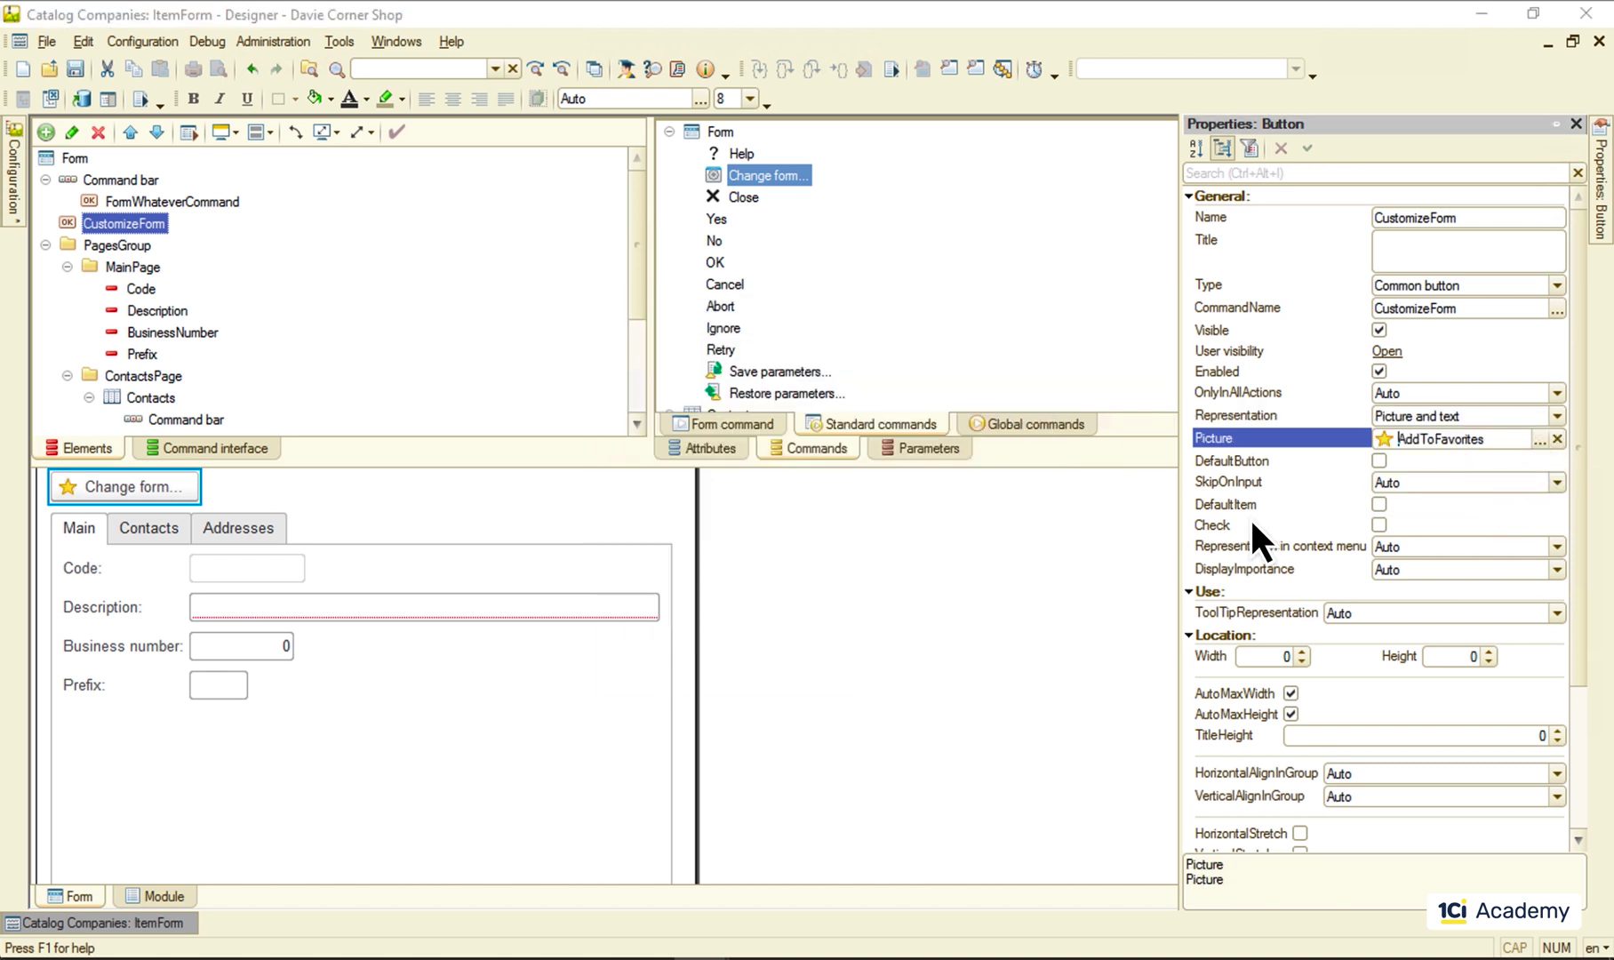
{"action": "left_click", "coordinate": [1379, 461]}
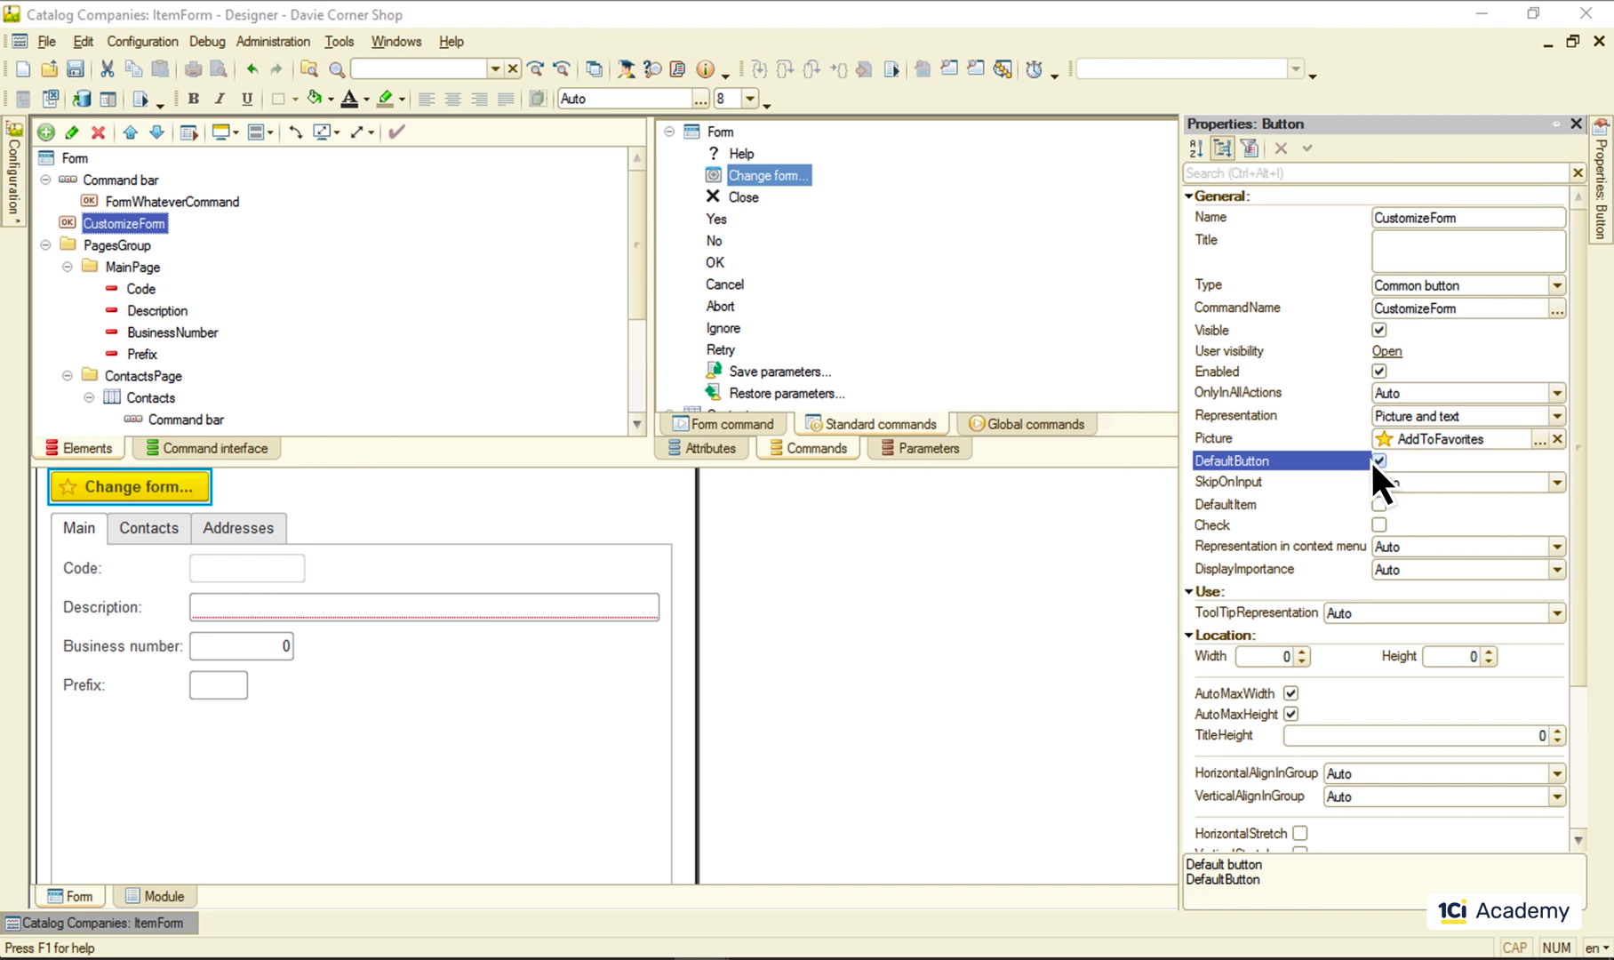
Step: Add the standard Close command to the form, then answer Ignore in the WARNING dialog
{"action": "left_click_drag", "start_coordinate": [741, 197], "coordinate": [115, 224]}
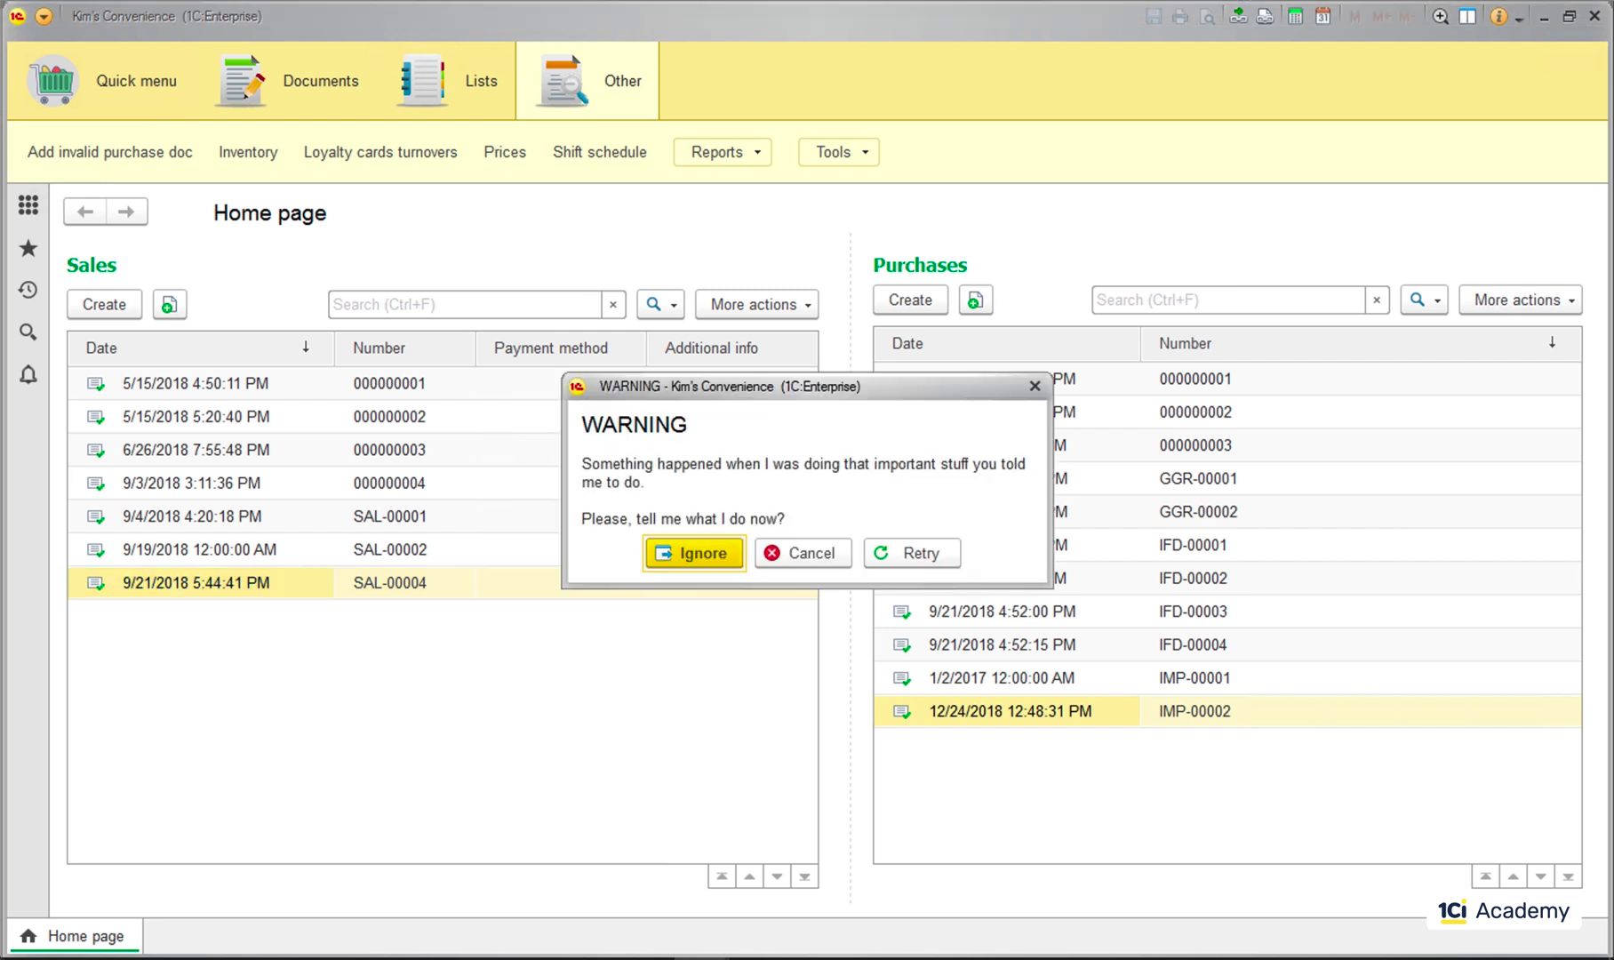
{"action": "left_click", "coordinate": [699, 563]}
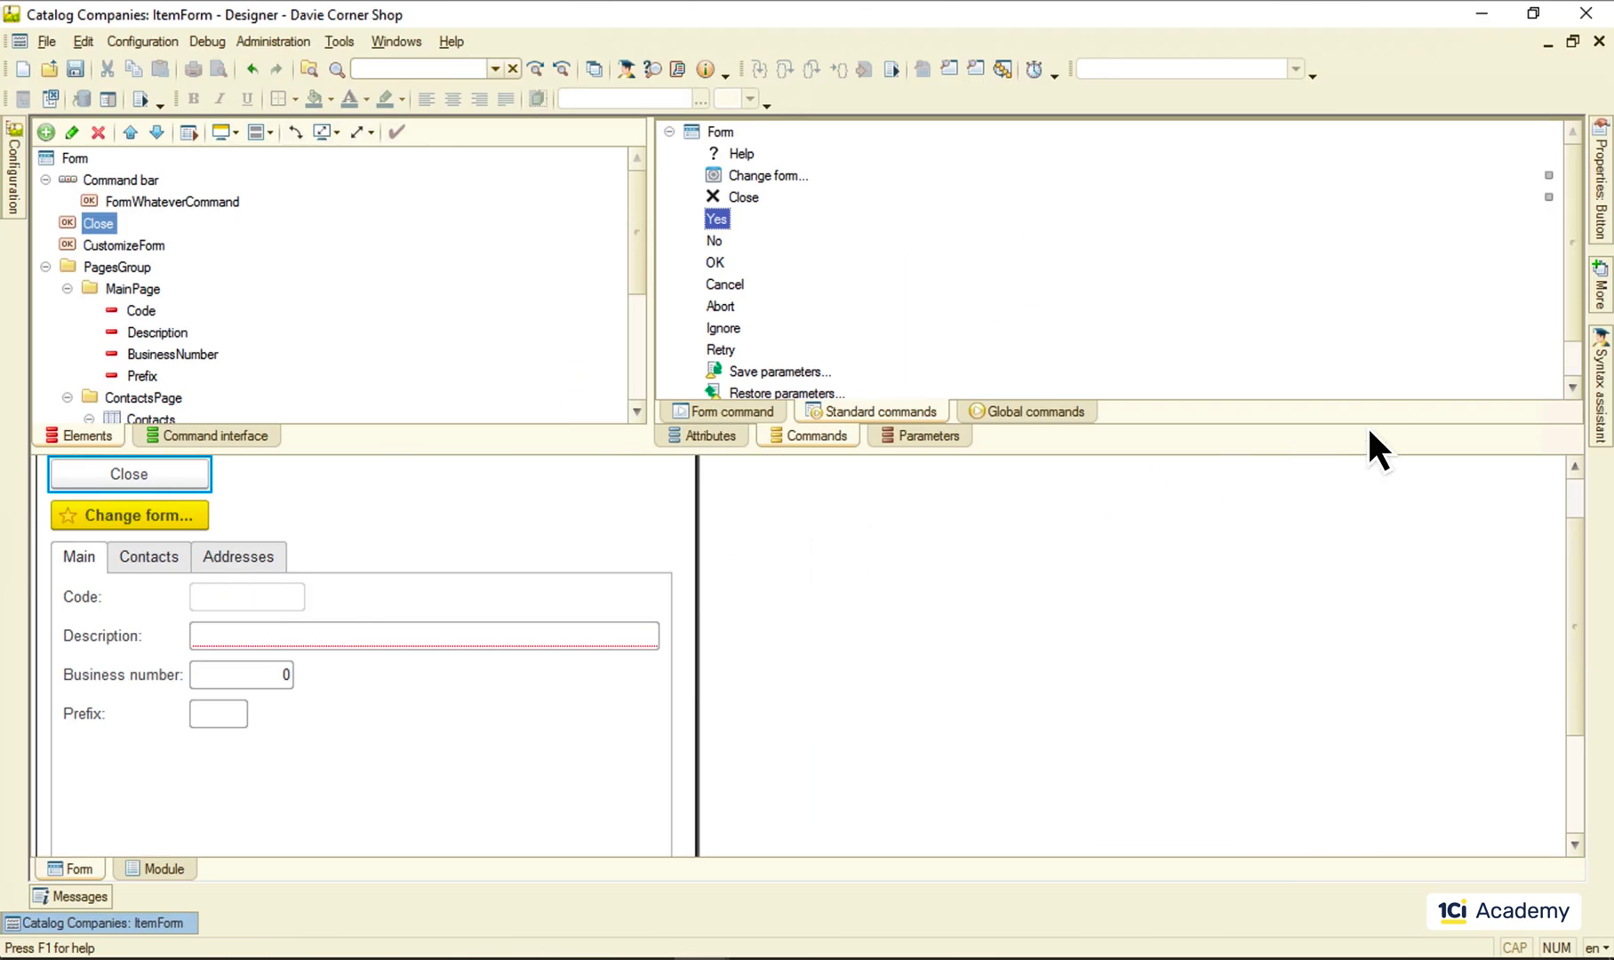
Step: Browse the Syntax assistant to System enumerations > Various > DialogReturnCode values
{"action": "left_click", "coordinate": [1601, 385]}
{"action": "left_click", "coordinate": [1202, 368]}
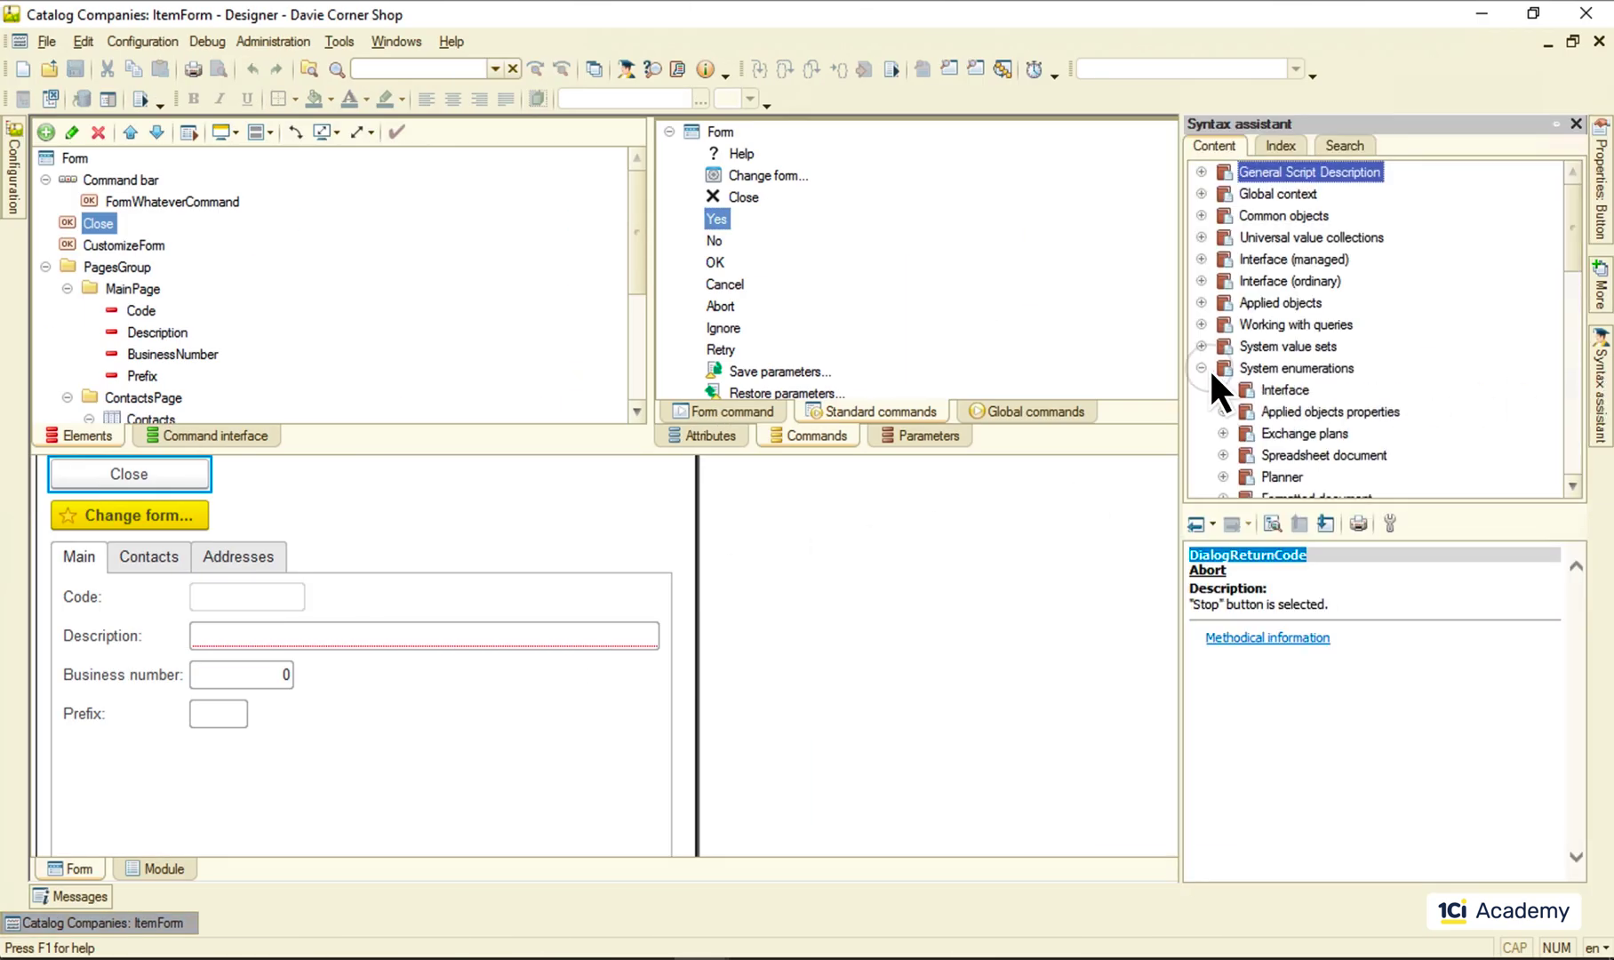
{"action": "left_click_drag", "start_coordinate": [1575, 221], "coordinate": [1496, 437]}
{"action": "left_click", "coordinate": [1224, 455]}
{"action": "left_click_drag", "start_coordinate": [1574, 298], "coordinate": [1575, 358]}
{"action": "left_click", "coordinate": [1244, 303]}
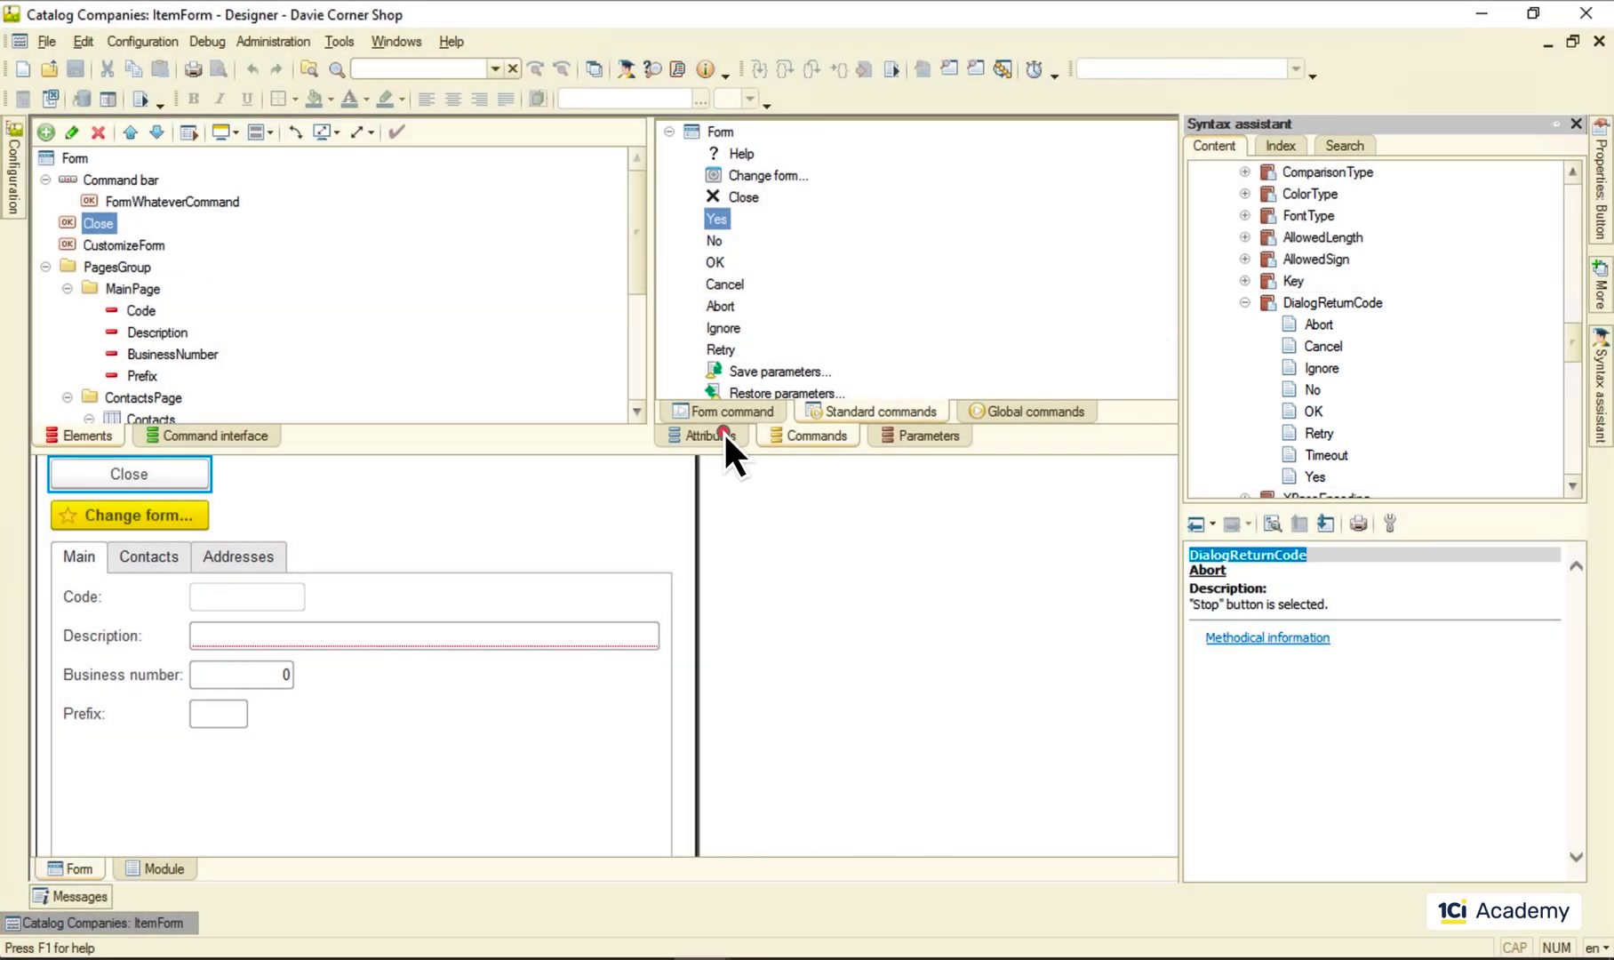
Step: Make the Object attribute the form's main attribute
{"action": "left_click", "coordinate": [724, 431]}
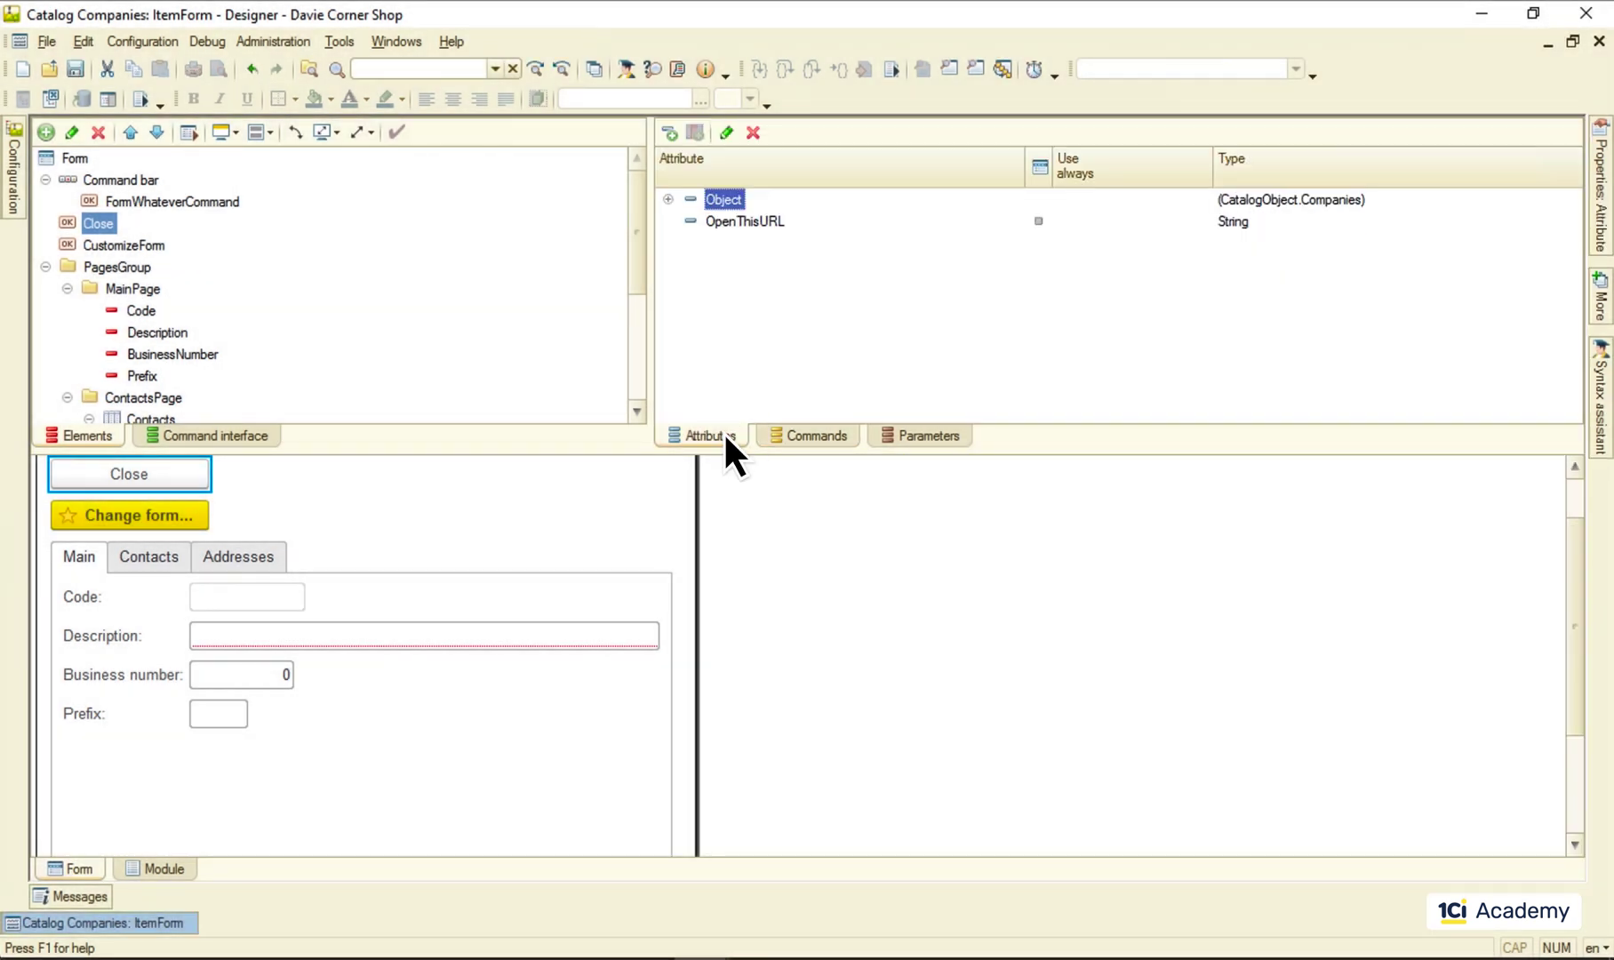
{"action": "double_click", "coordinate": [730, 201]}
{"action": "left_click", "coordinate": [1280, 337]}
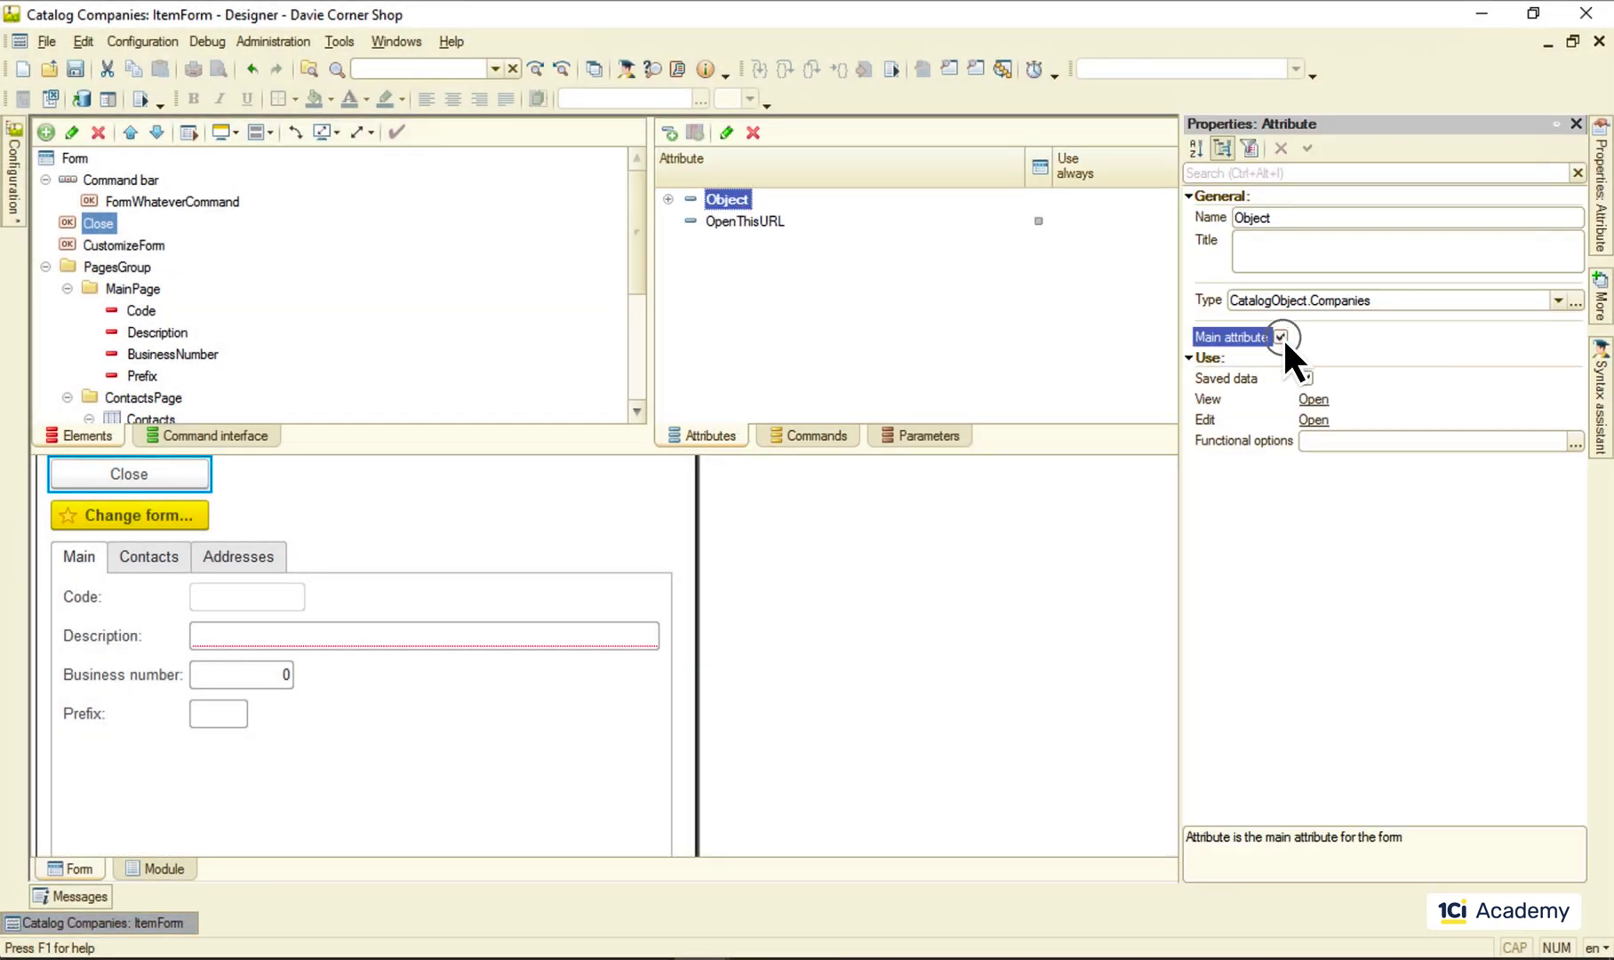
Step: Review the standard commands and the More actions menu in the form preview
{"action": "left_click", "coordinate": [827, 433]}
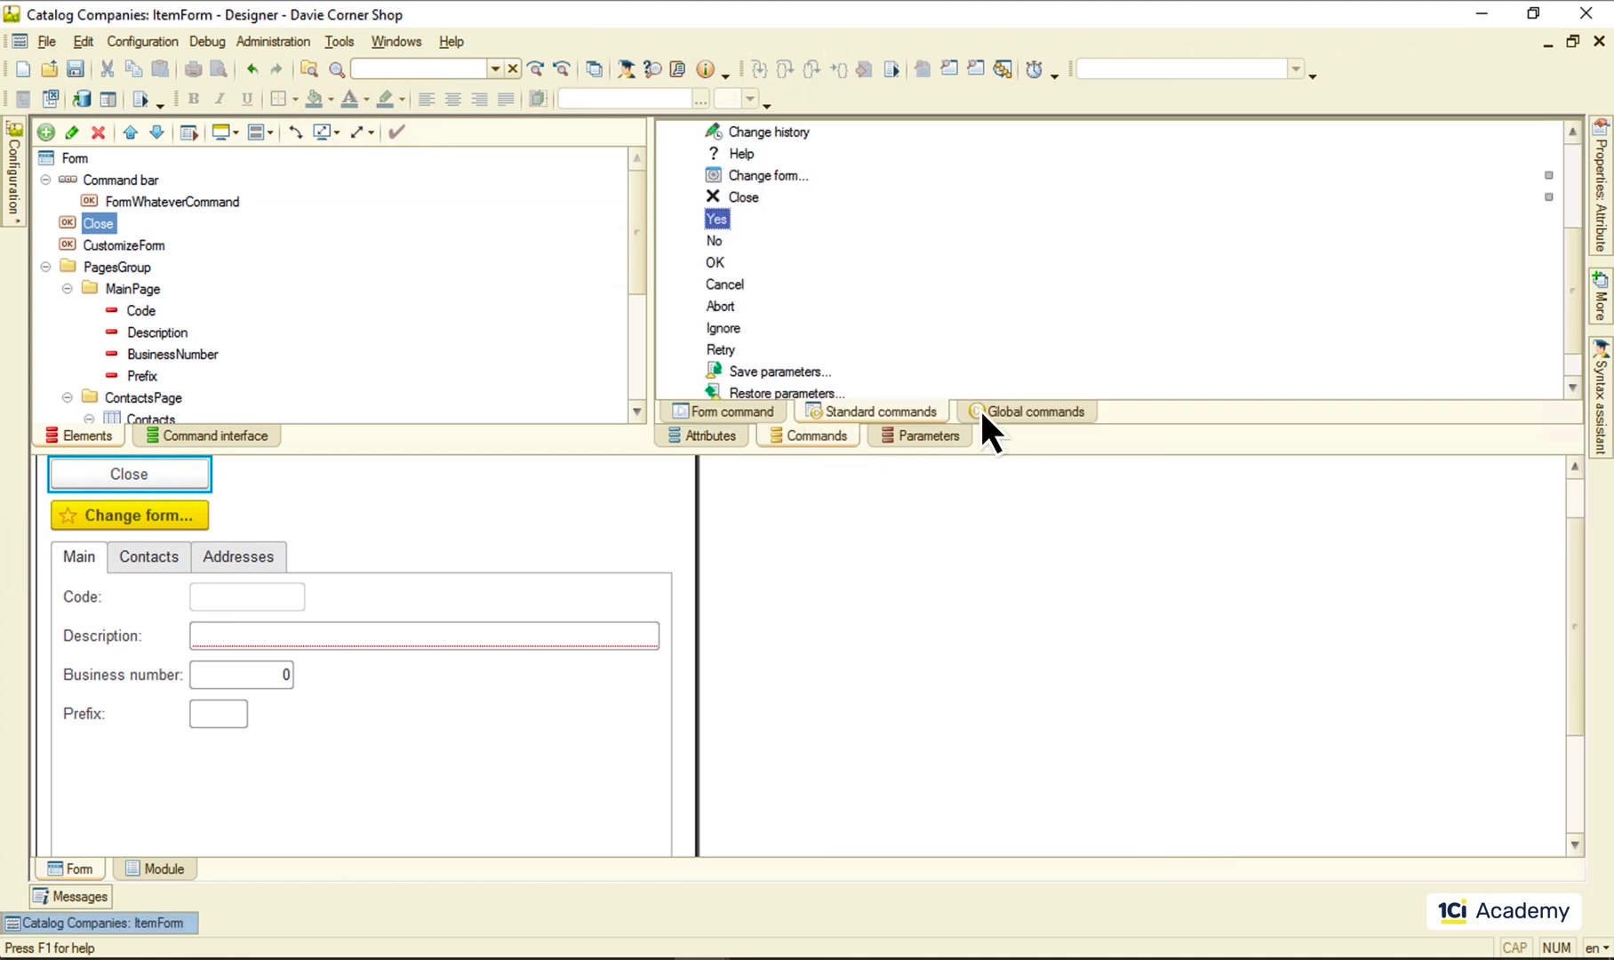
{"action": "left_click_drag", "start_coordinate": [1578, 311], "coordinate": [1578, 199]}
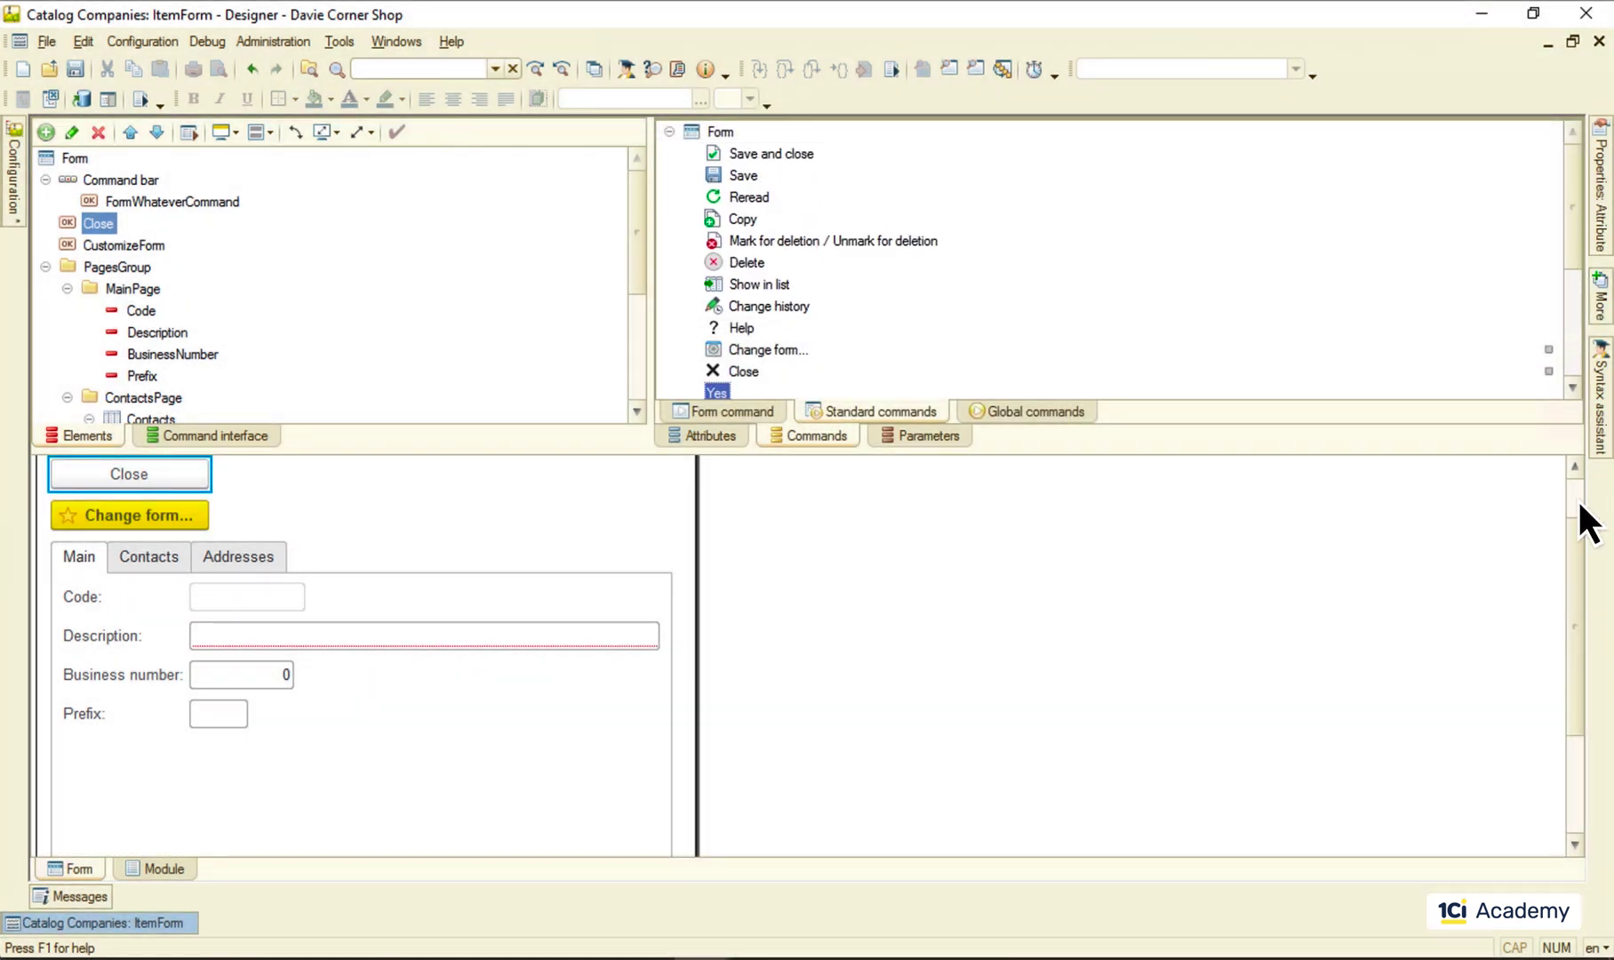
{"action": "left_click", "coordinate": [1577, 490]}
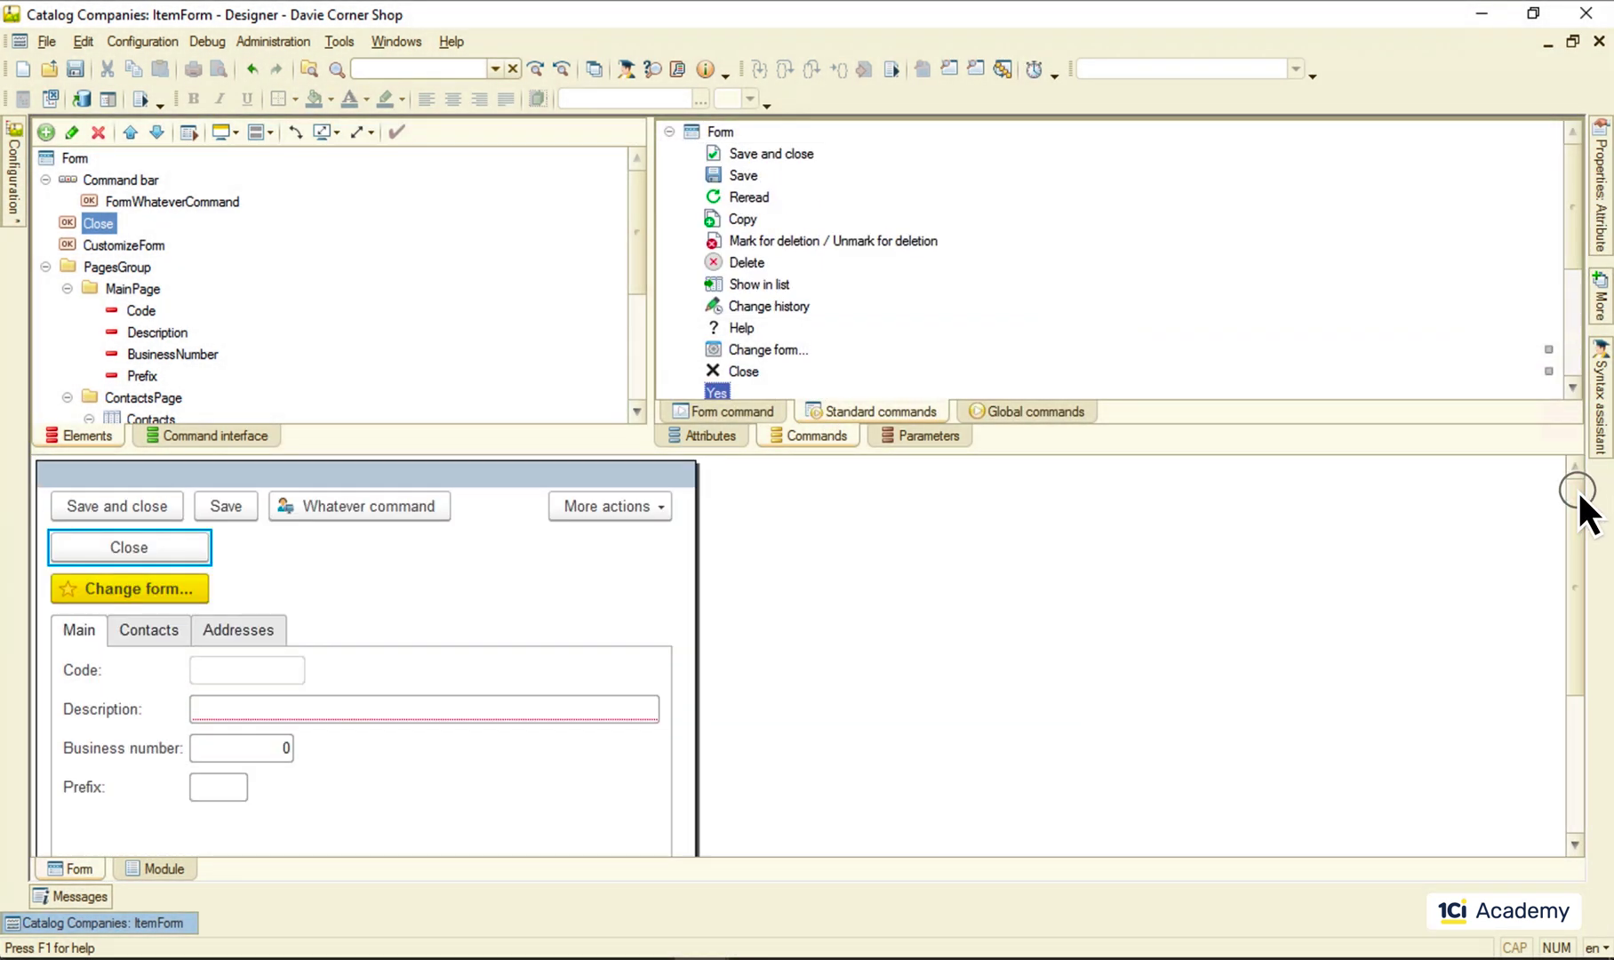
{"action": "left_click", "coordinate": [635, 510]}
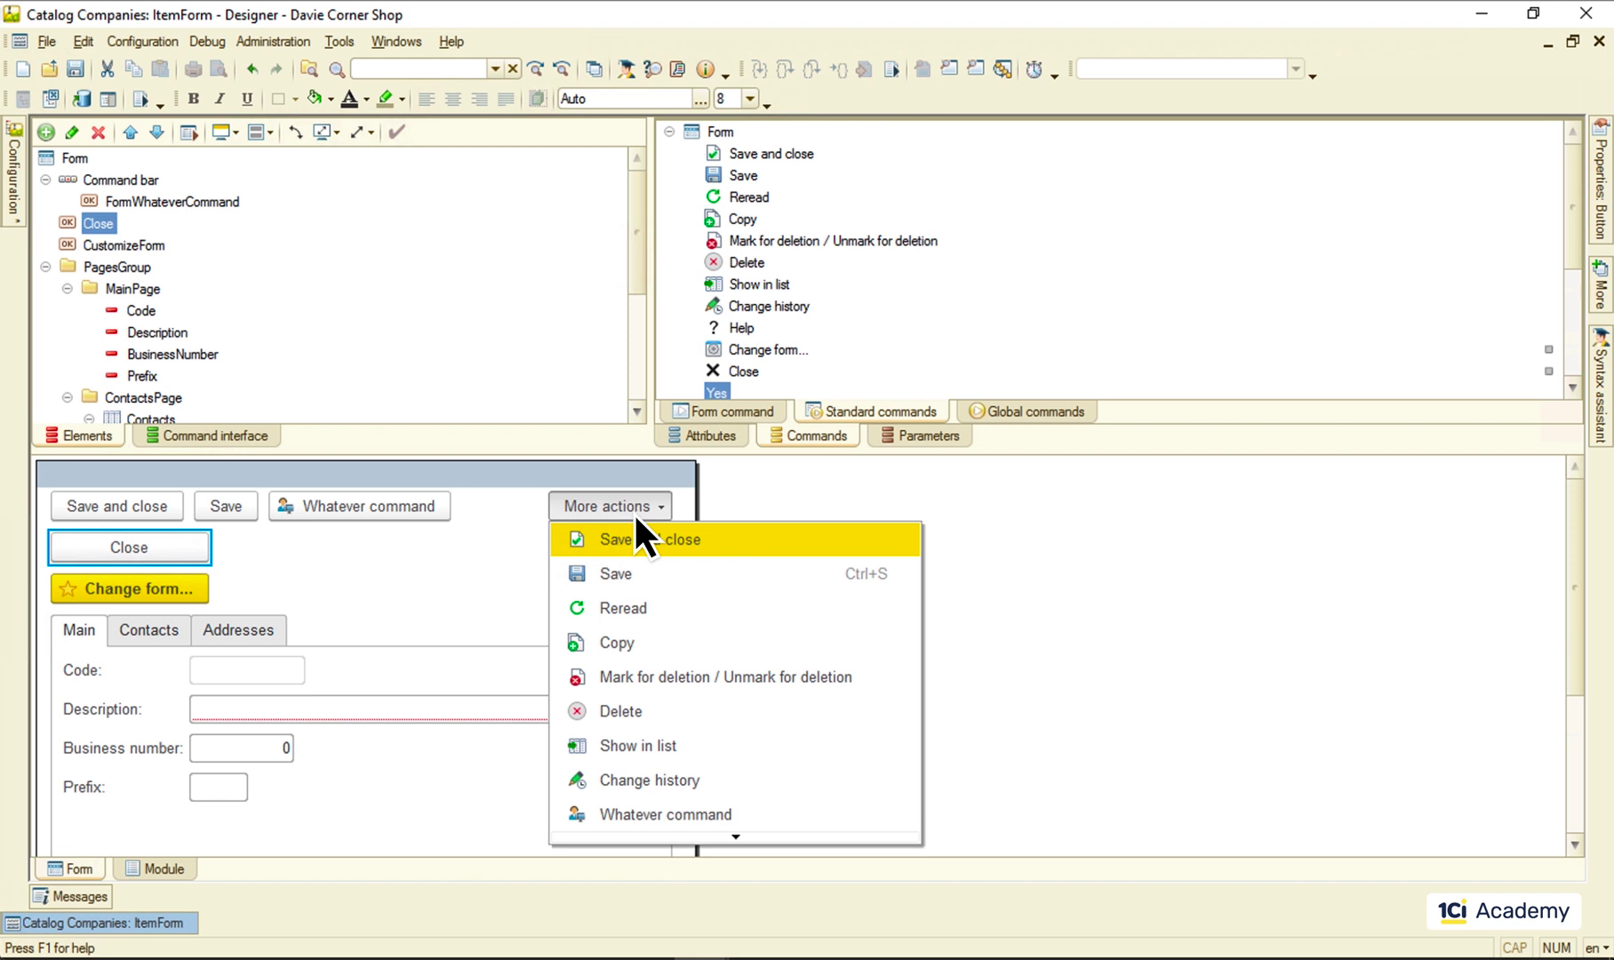
Step: Add the Change history command to the command bar, titled 'History of changes'
{"action": "left_click_drag", "start_coordinate": [743, 306], "coordinate": [117, 178]}
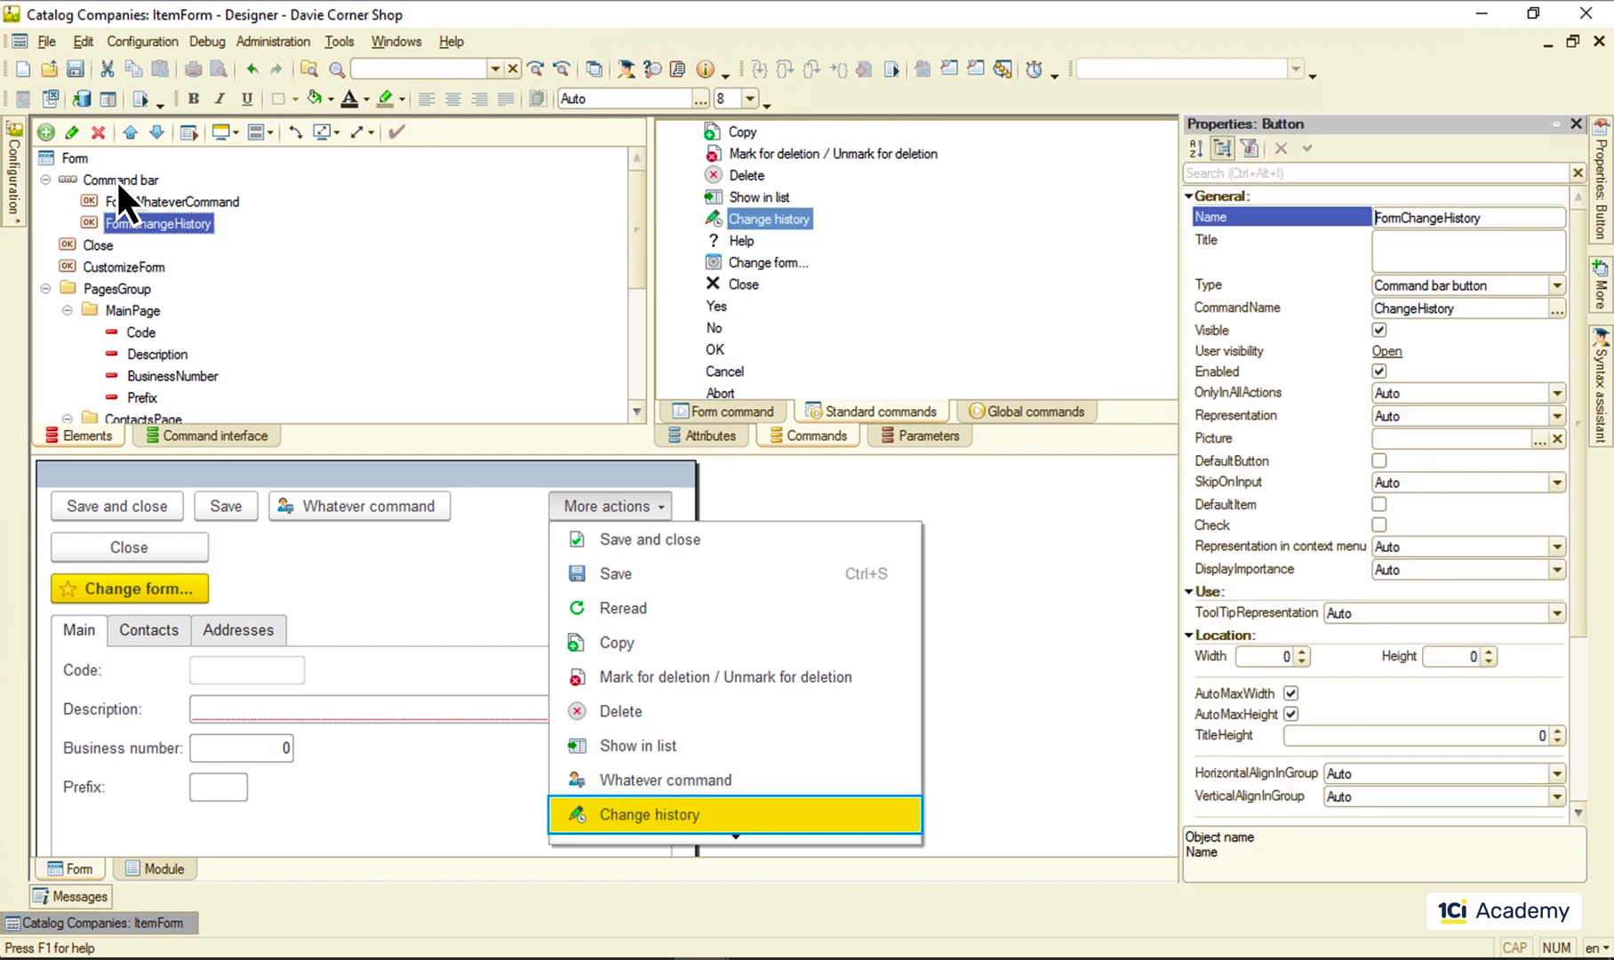
{"action": "left_click", "coordinate": [1476, 248]}
{"action": "type", "text": "History of changes"}
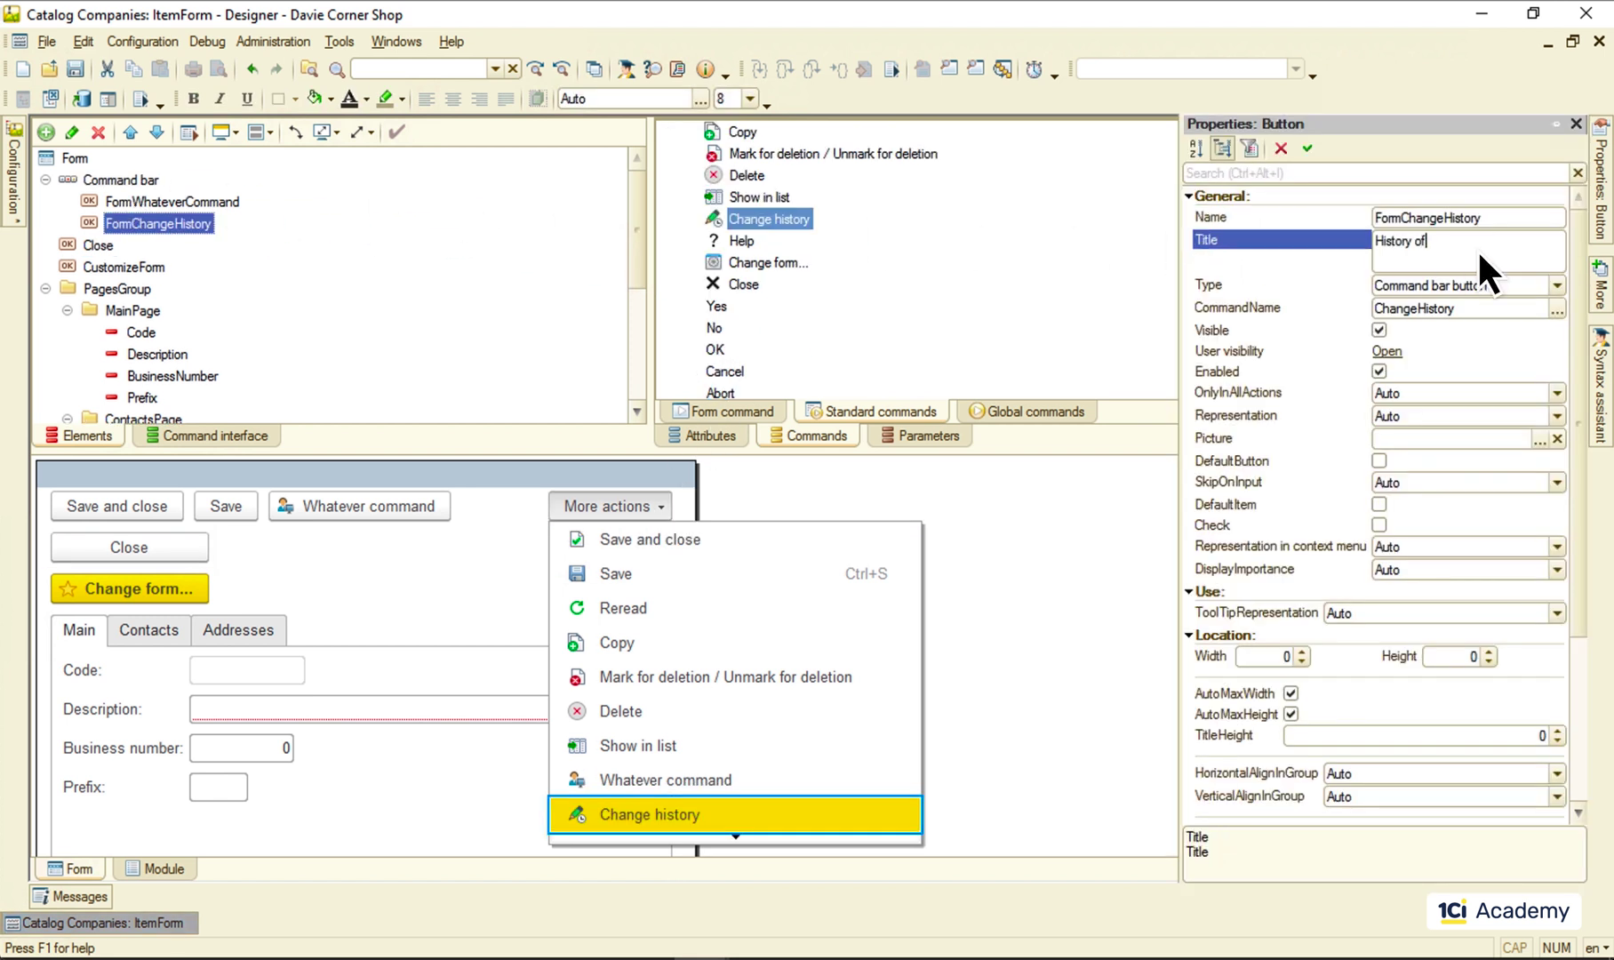
{"action": "key", "text": "Return"}
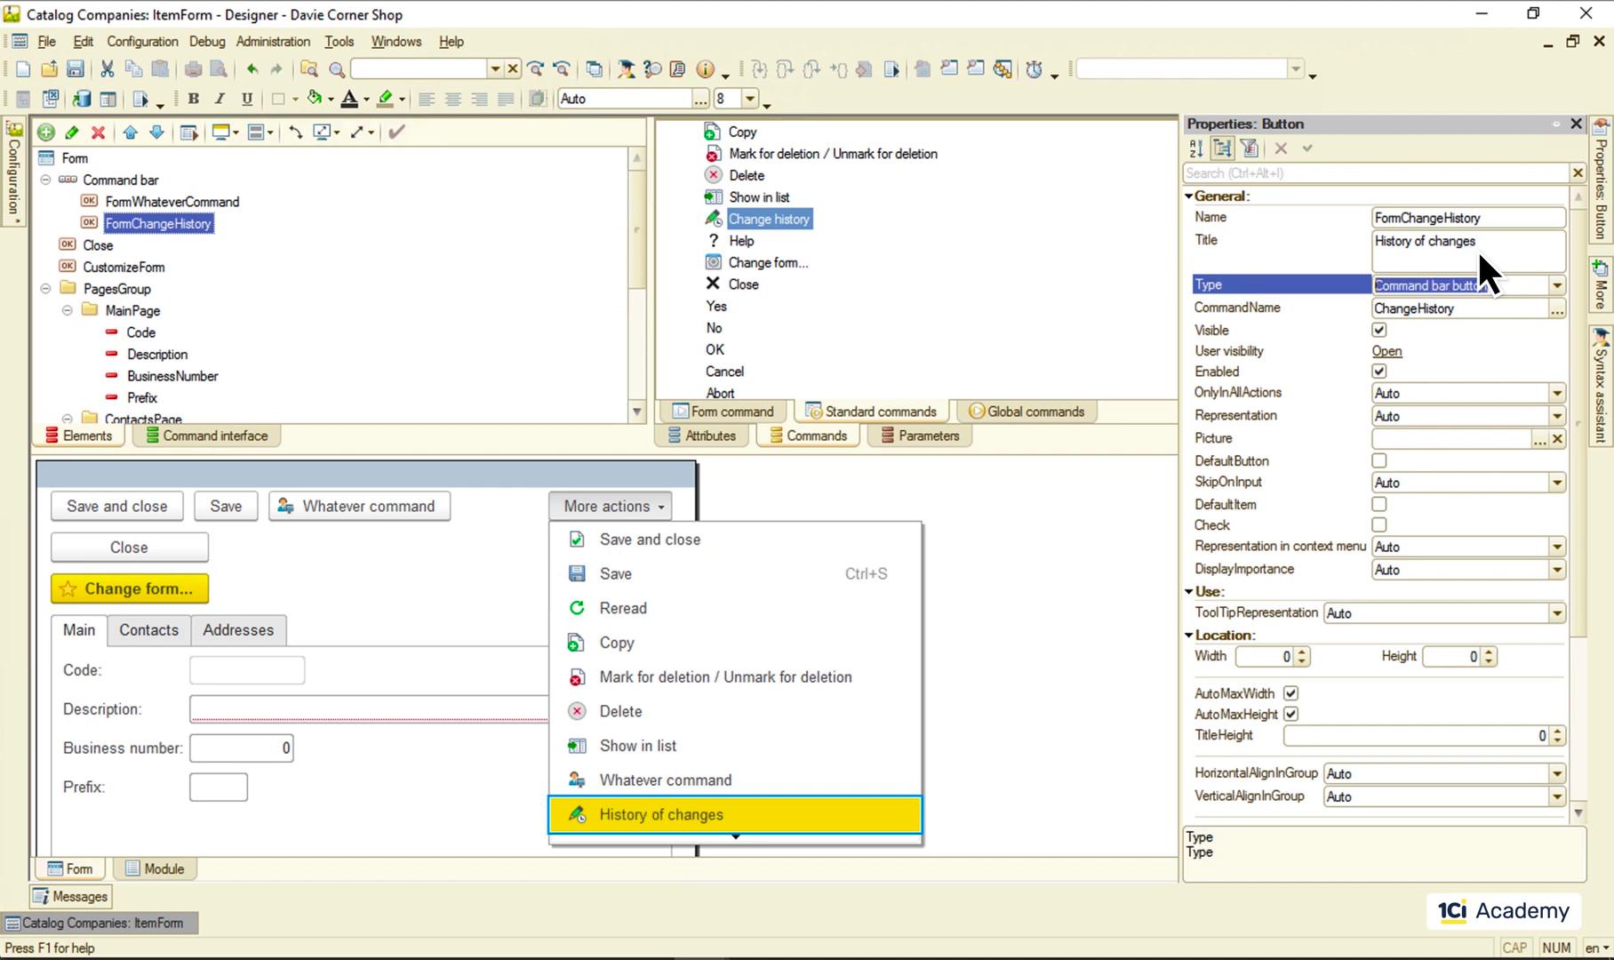
{"action": "left_click", "coordinate": [73, 160]}
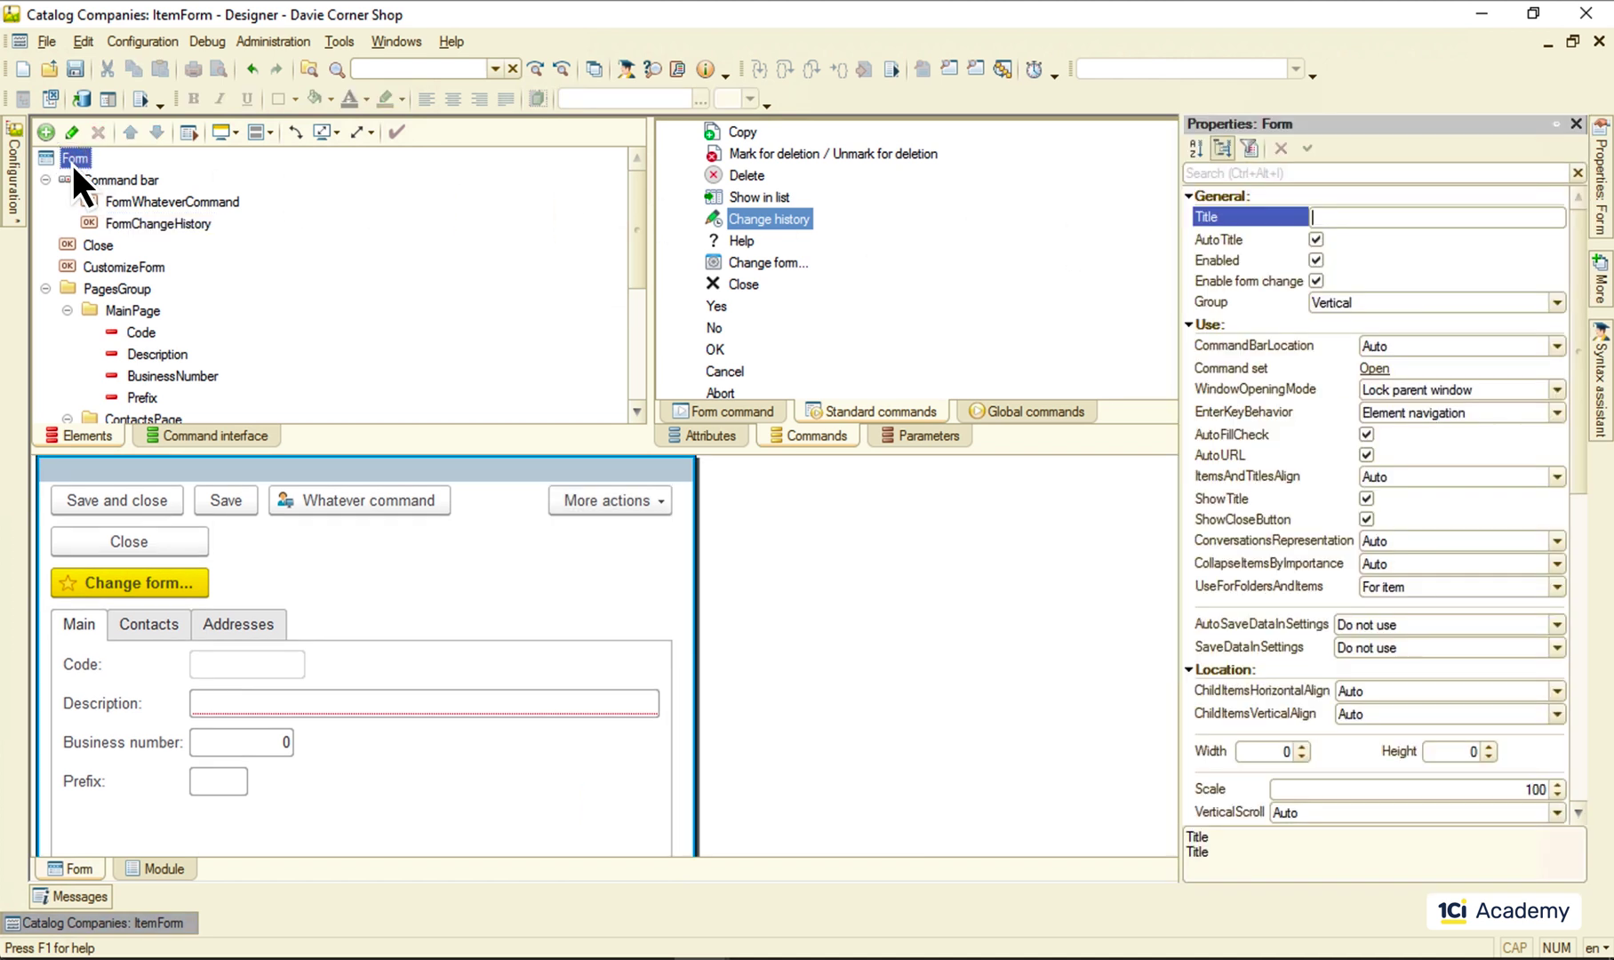
Step: Uncheck Reread, Copy and Delete in the form's 'Open' command set
{"action": "left_click", "coordinate": [1373, 367]}
{"action": "left_click", "coordinate": [649, 422]}
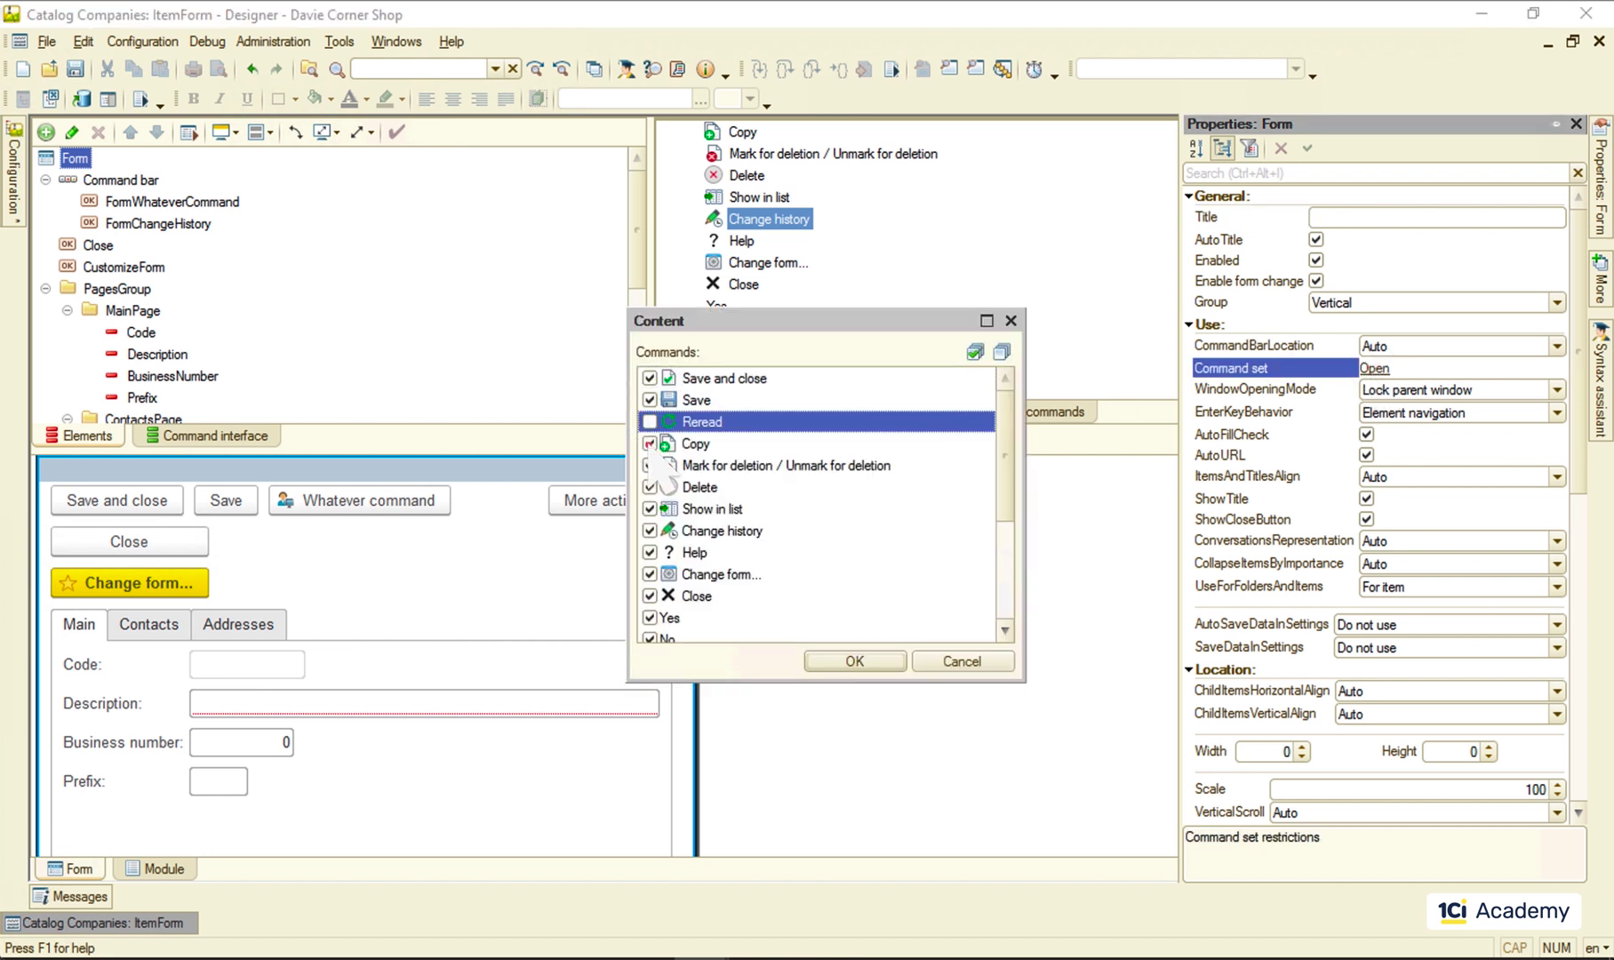
{"action": "left_click", "coordinate": [649, 443]}
{"action": "left_click", "coordinate": [652, 487]}
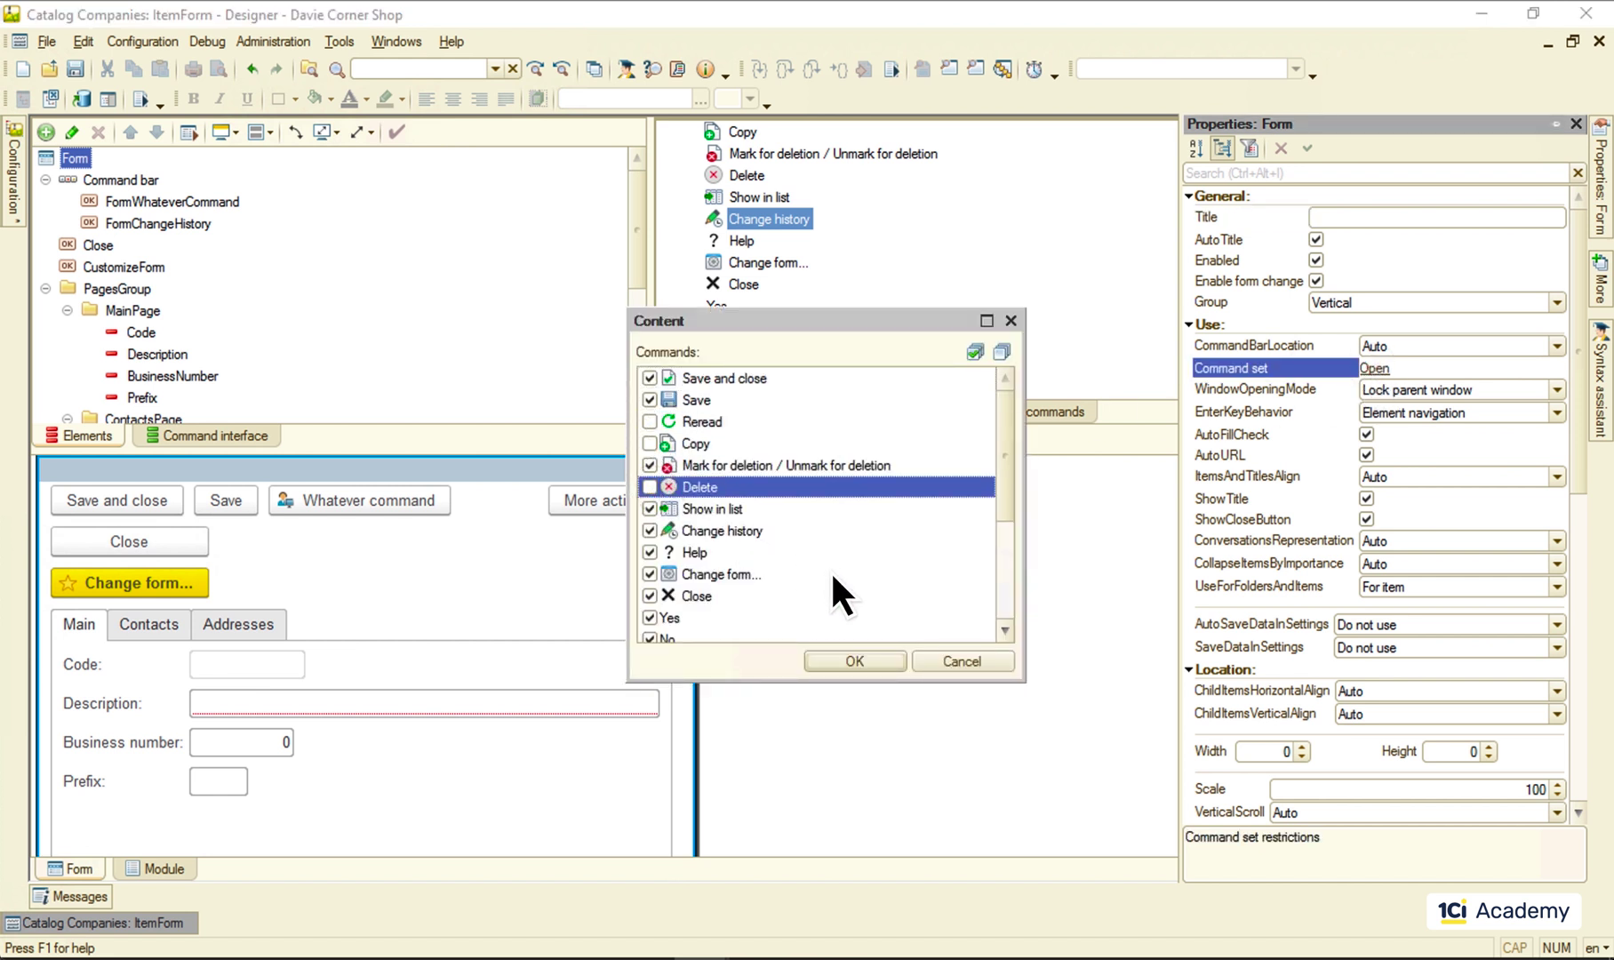
{"action": "left_click", "coordinate": [863, 661]}
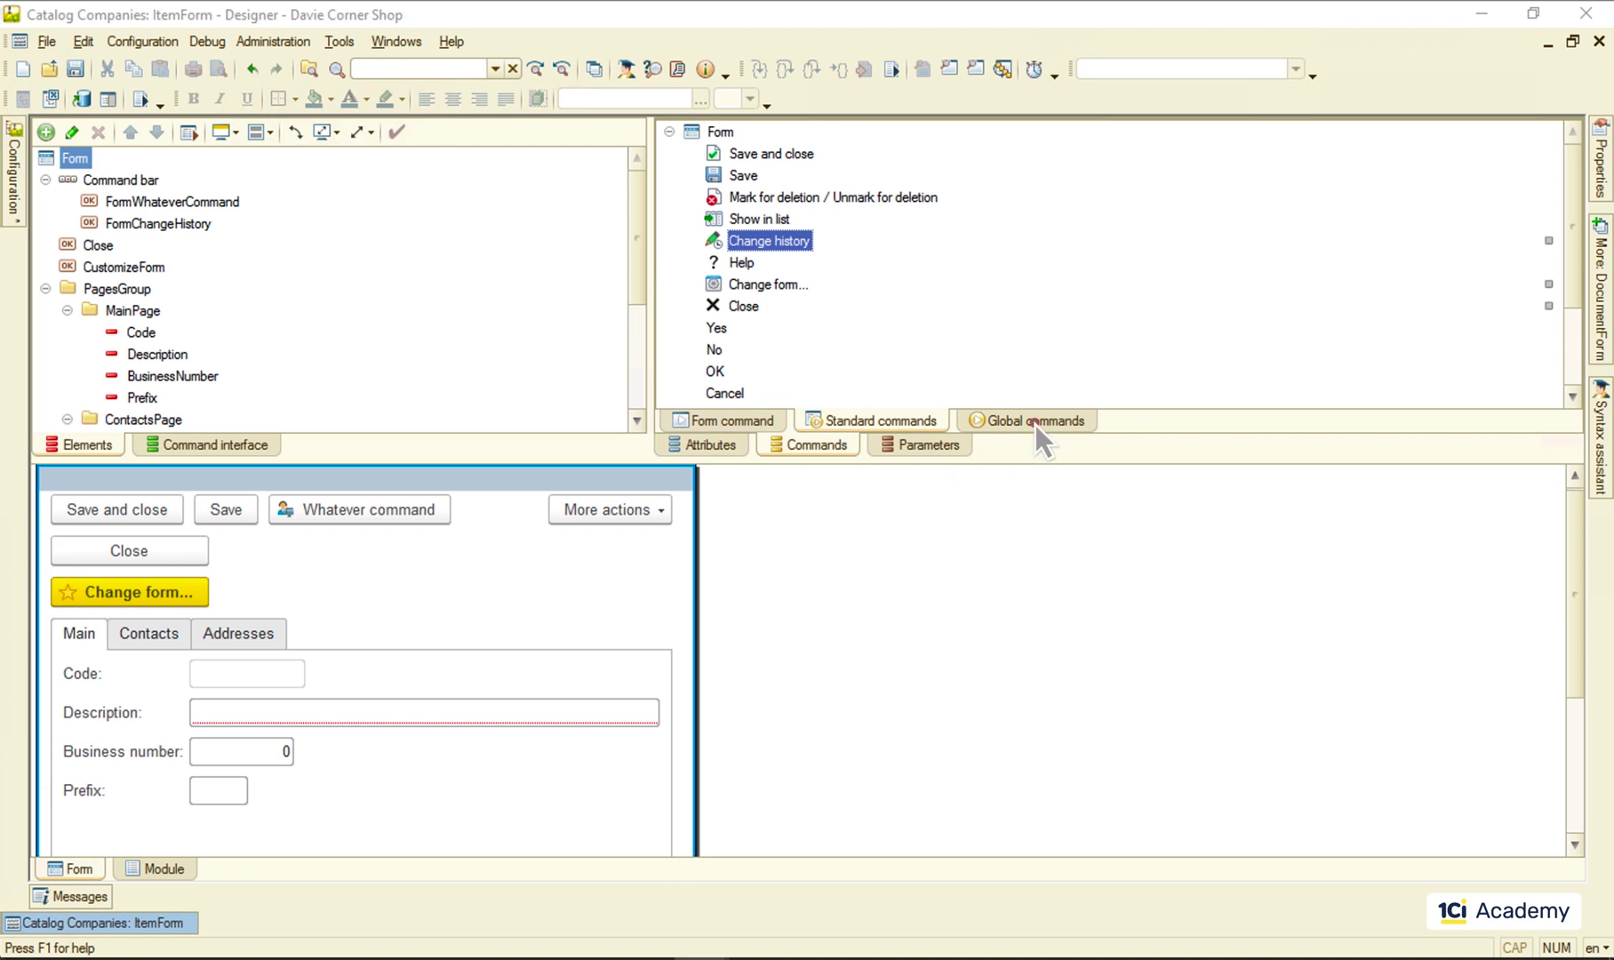
Step: Show the Global commands tree enlarged, with the Designer restored beside the running client
{"action": "left_click", "coordinate": [1033, 422]}
{"action": "left_click_drag", "start_coordinate": [1036, 461], "coordinate": [1038, 638]}
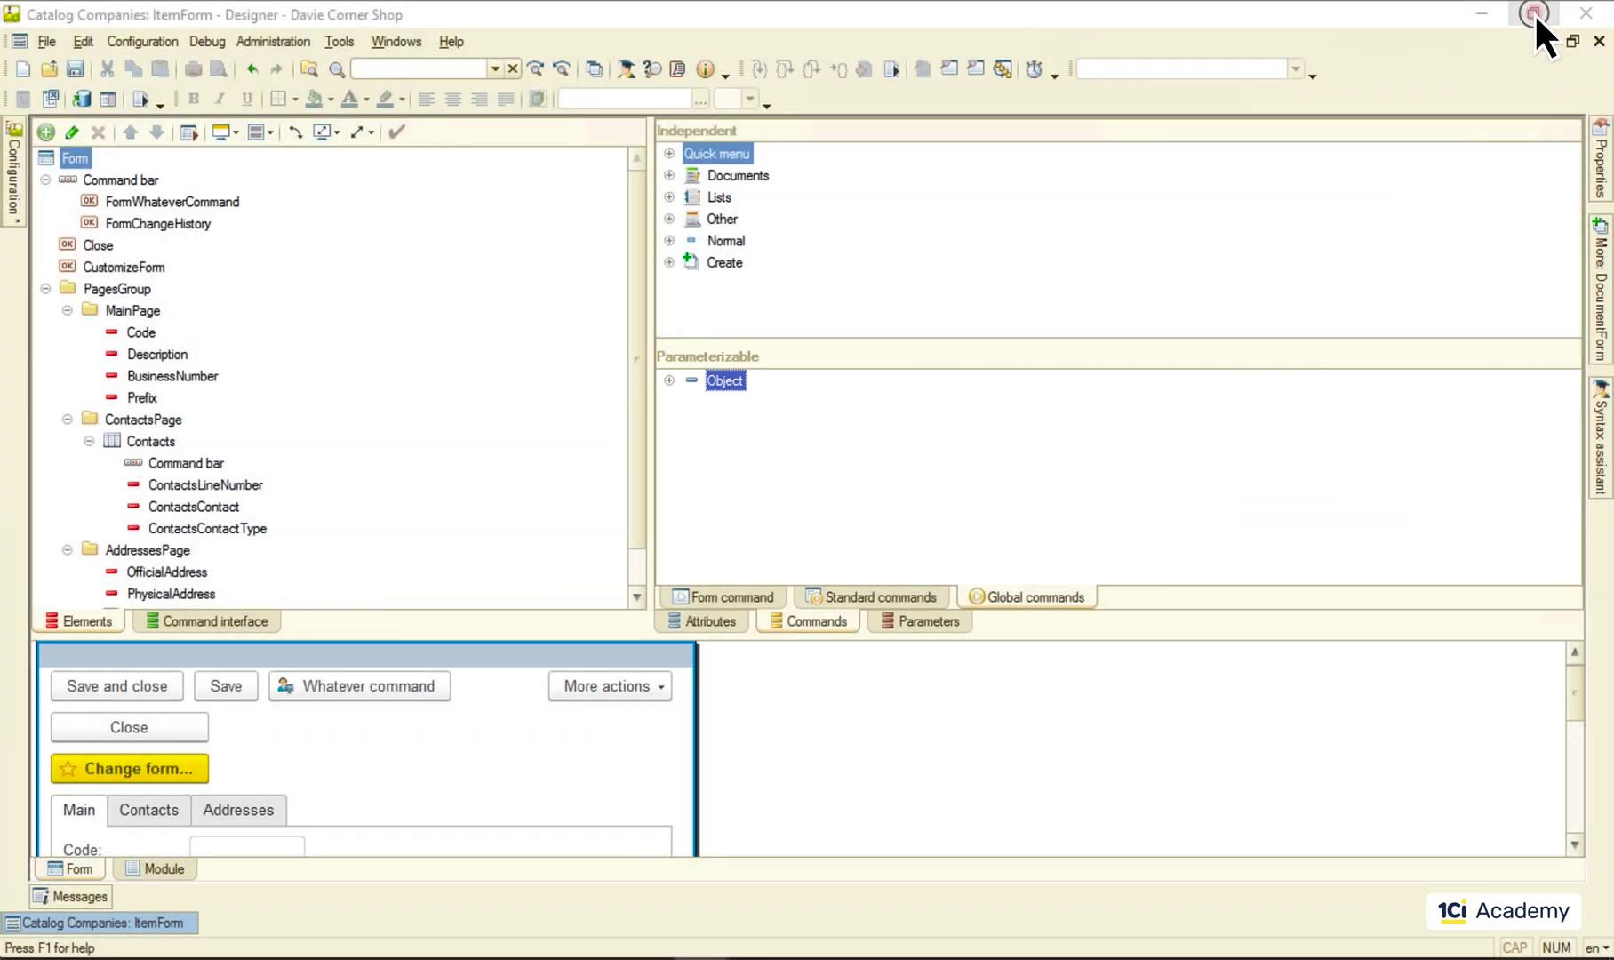
{"action": "left_click", "coordinate": [1534, 12]}
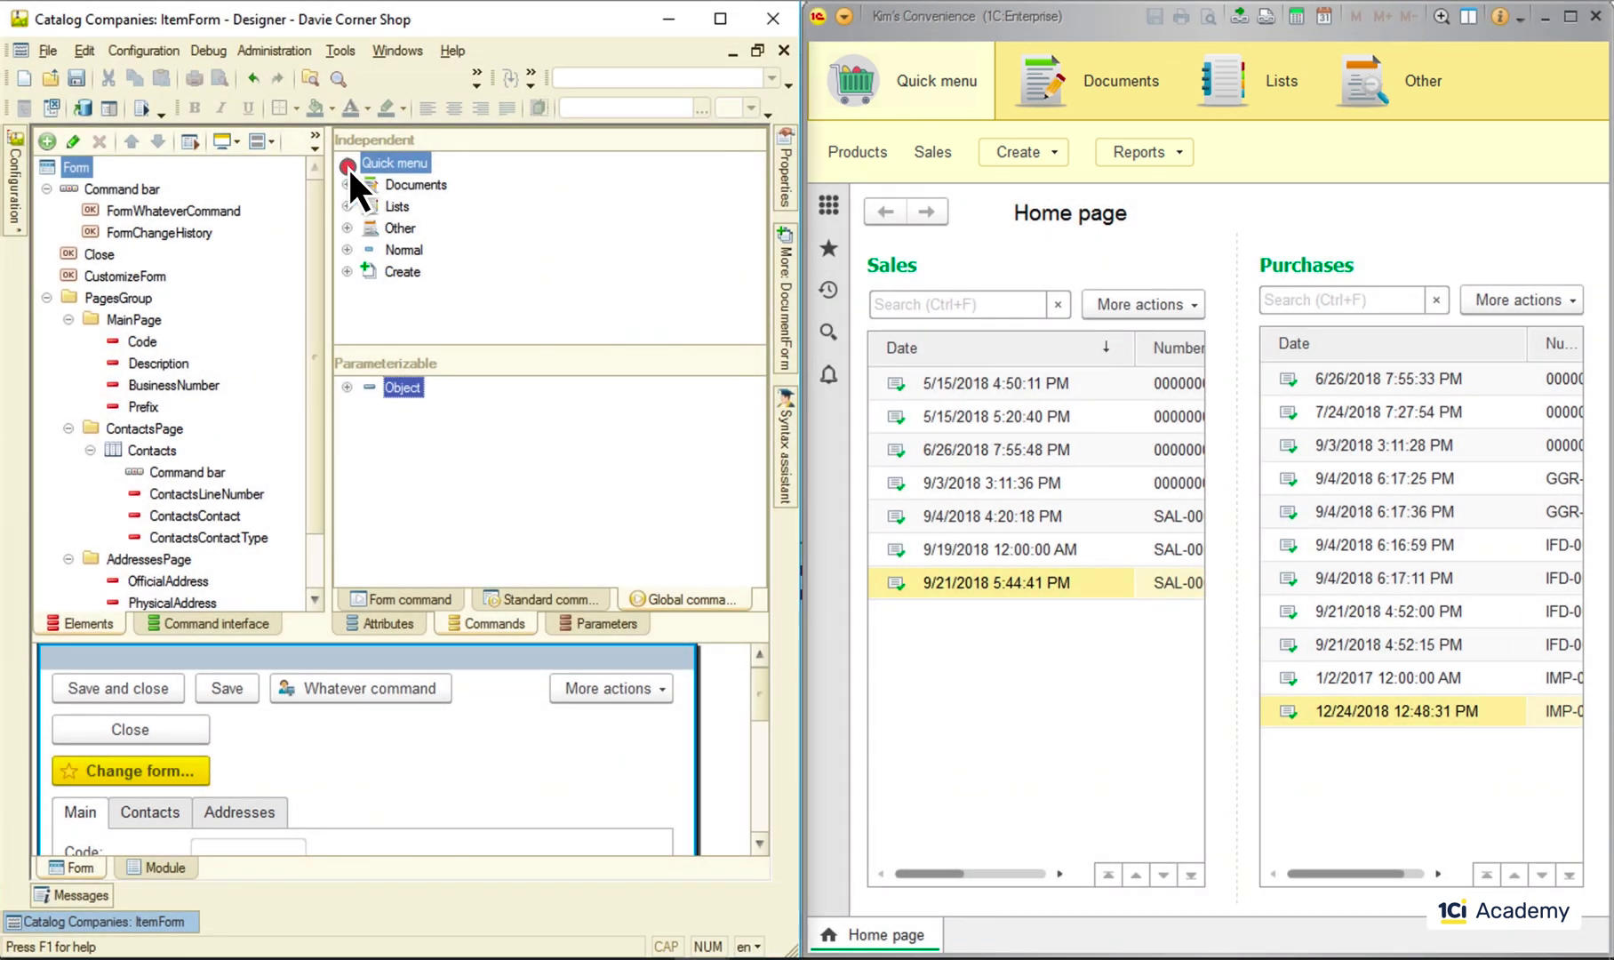
Step: Expand and collapse Quick menu, then expand the Normal and Create global command groups
{"action": "left_click", "coordinate": [348, 164]}
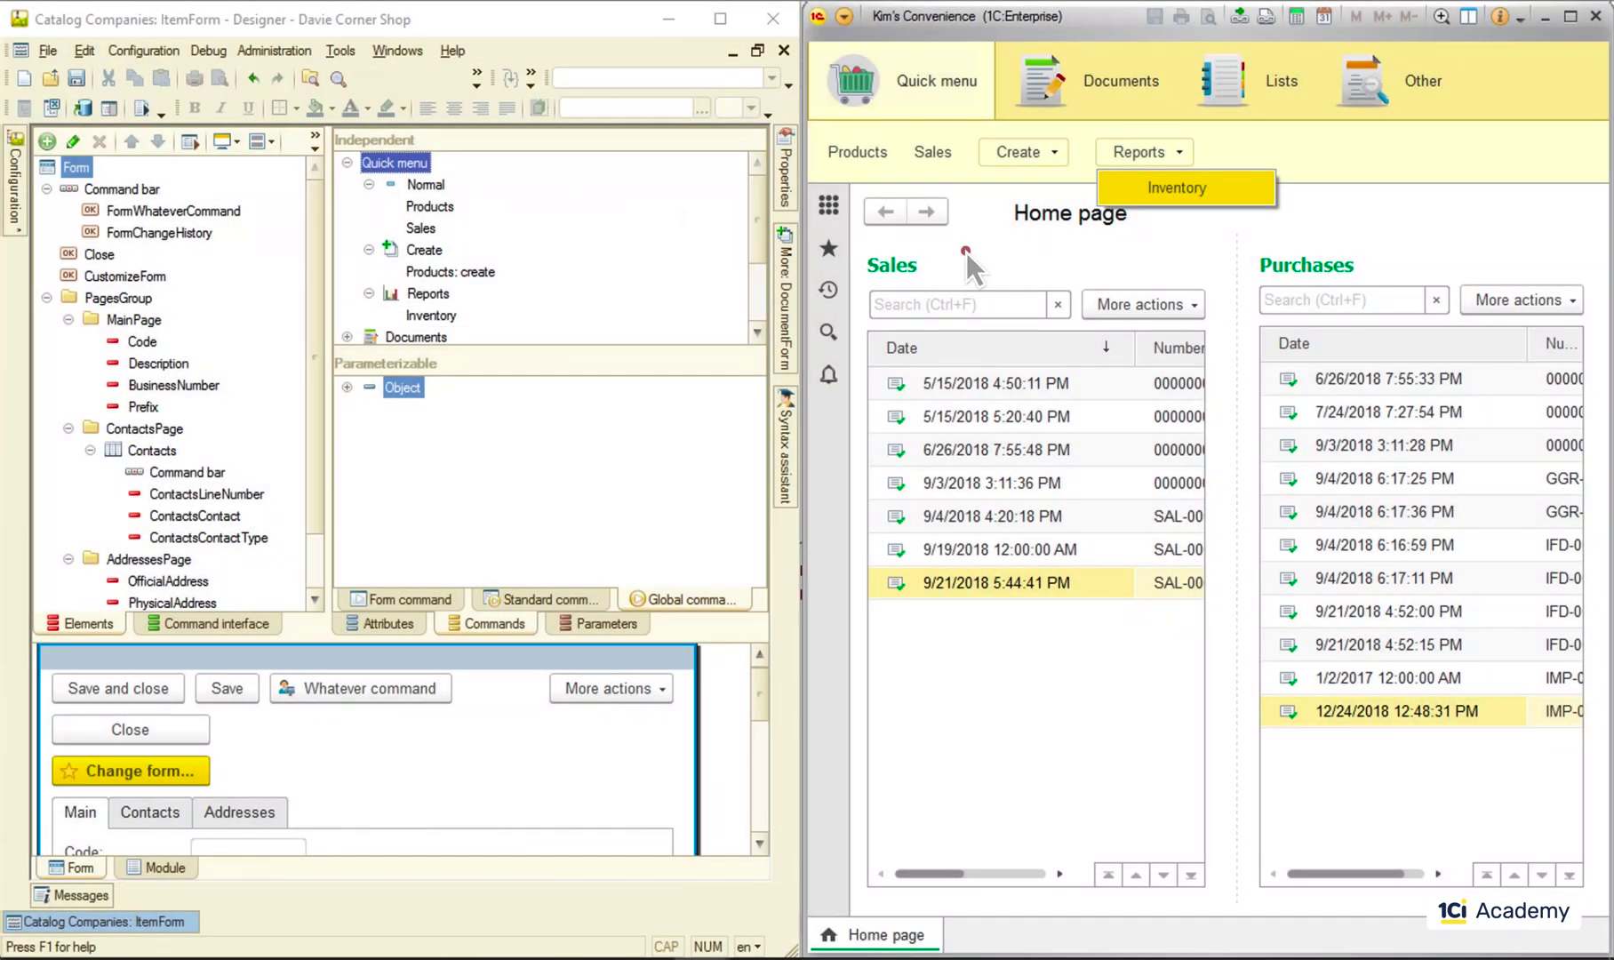
{"action": "left_click", "coordinate": [346, 162]}
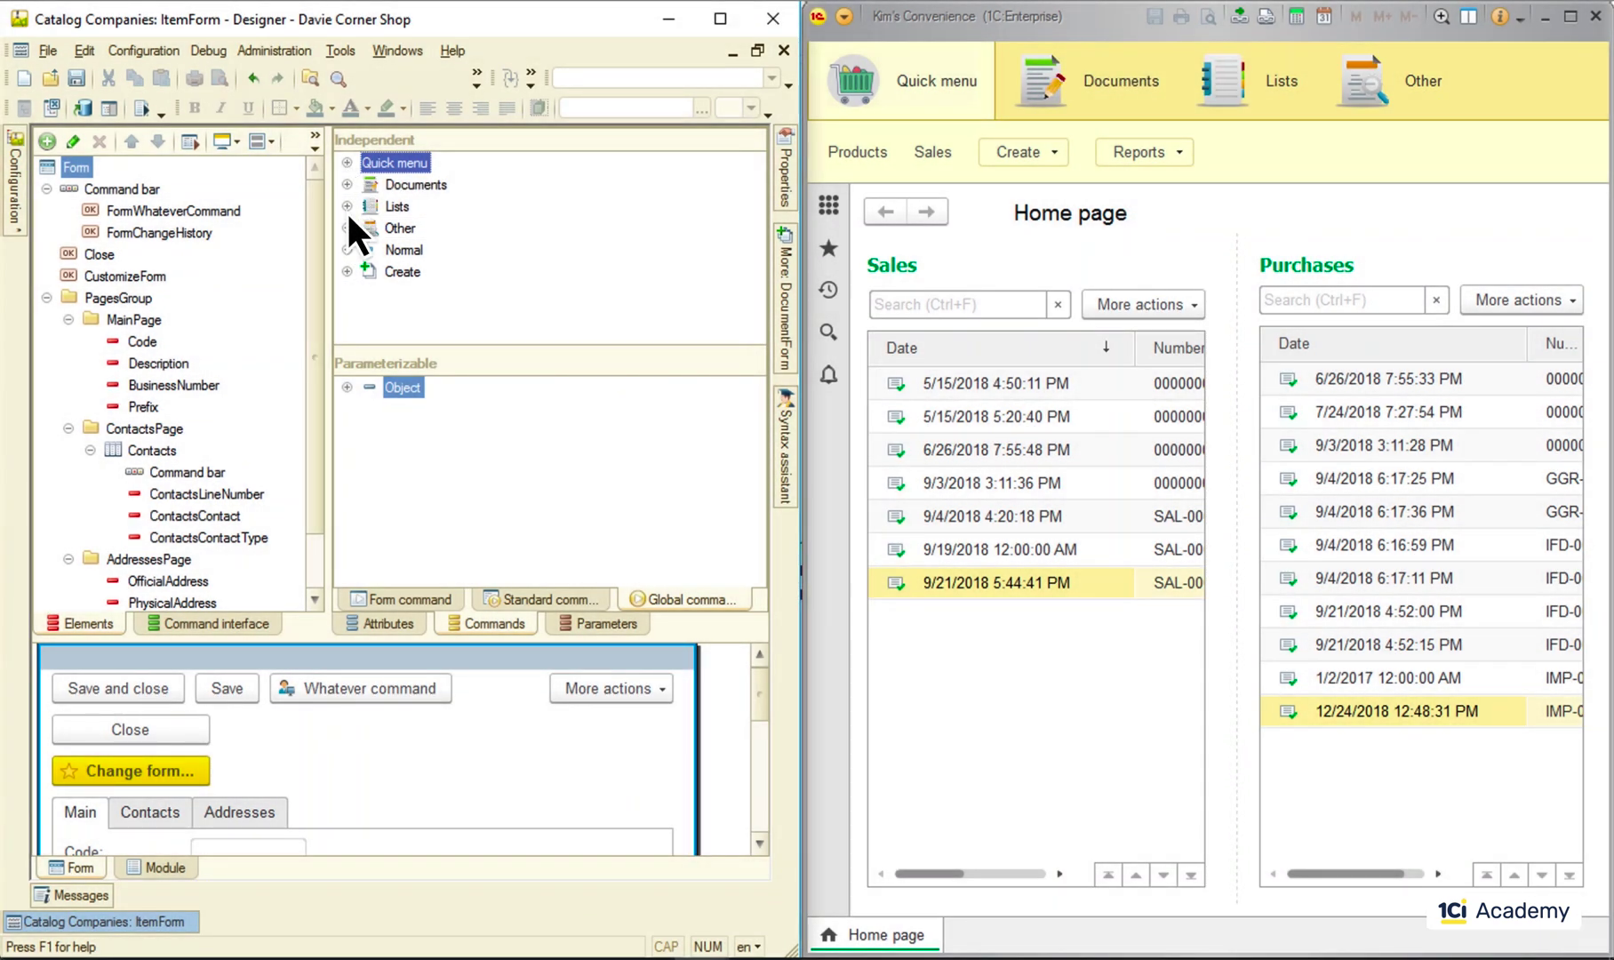
{"action": "left_click", "coordinate": [347, 250]}
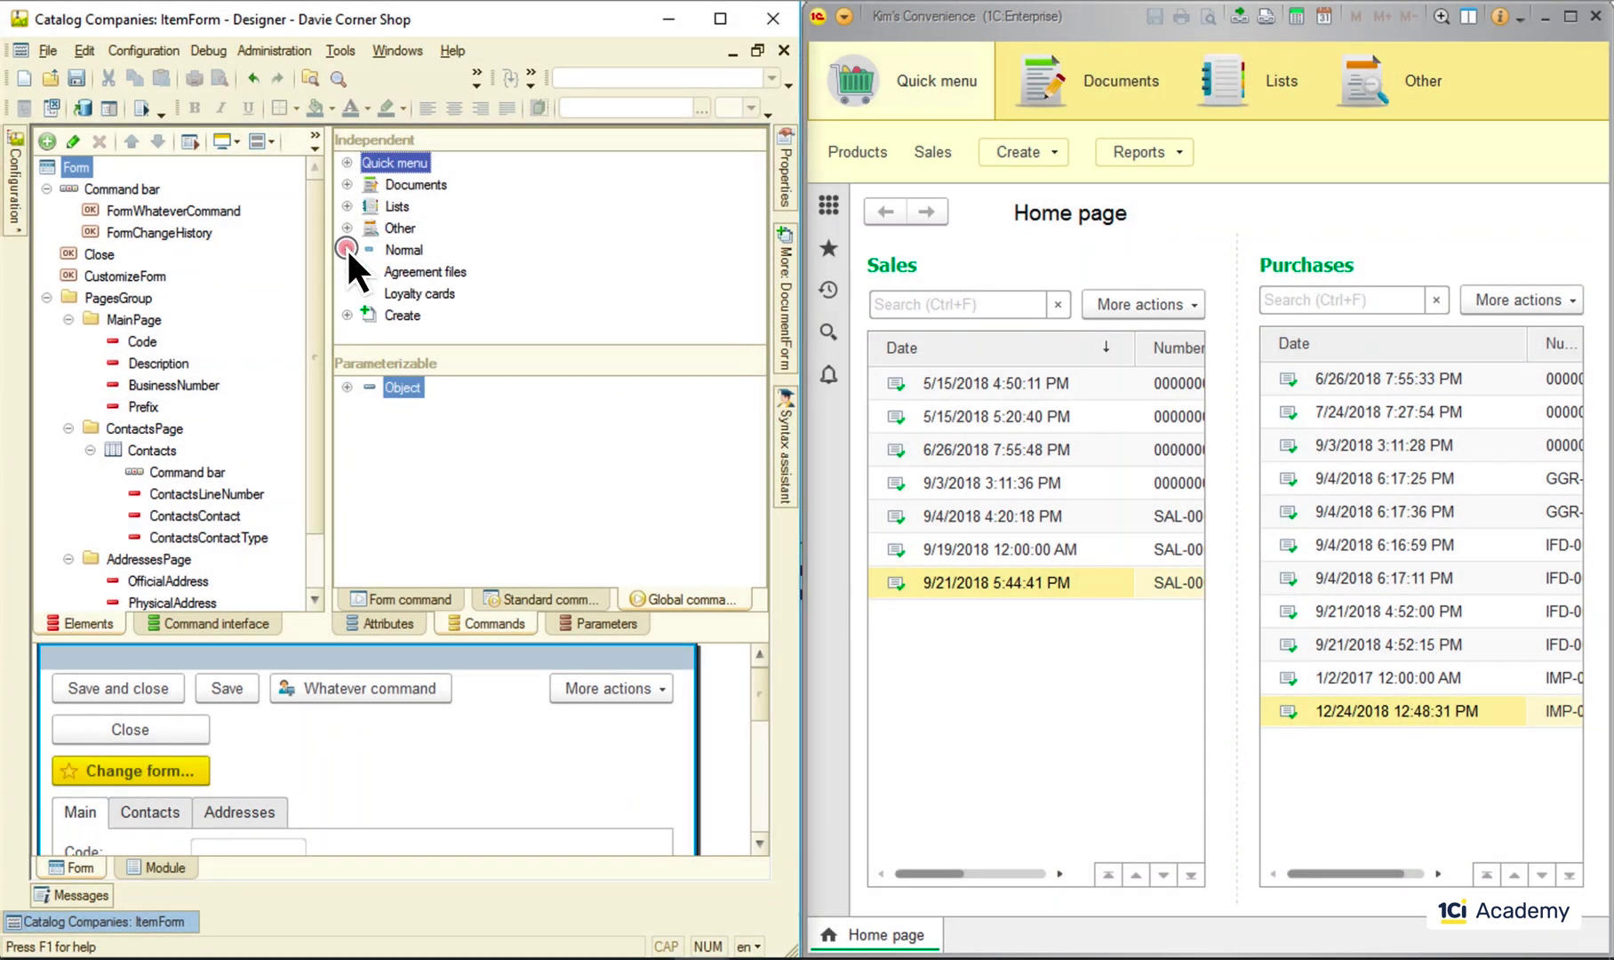
{"action": "left_click", "coordinate": [346, 314]}
{"action": "left_click_drag", "start_coordinate": [759, 227], "coordinate": [759, 266]}
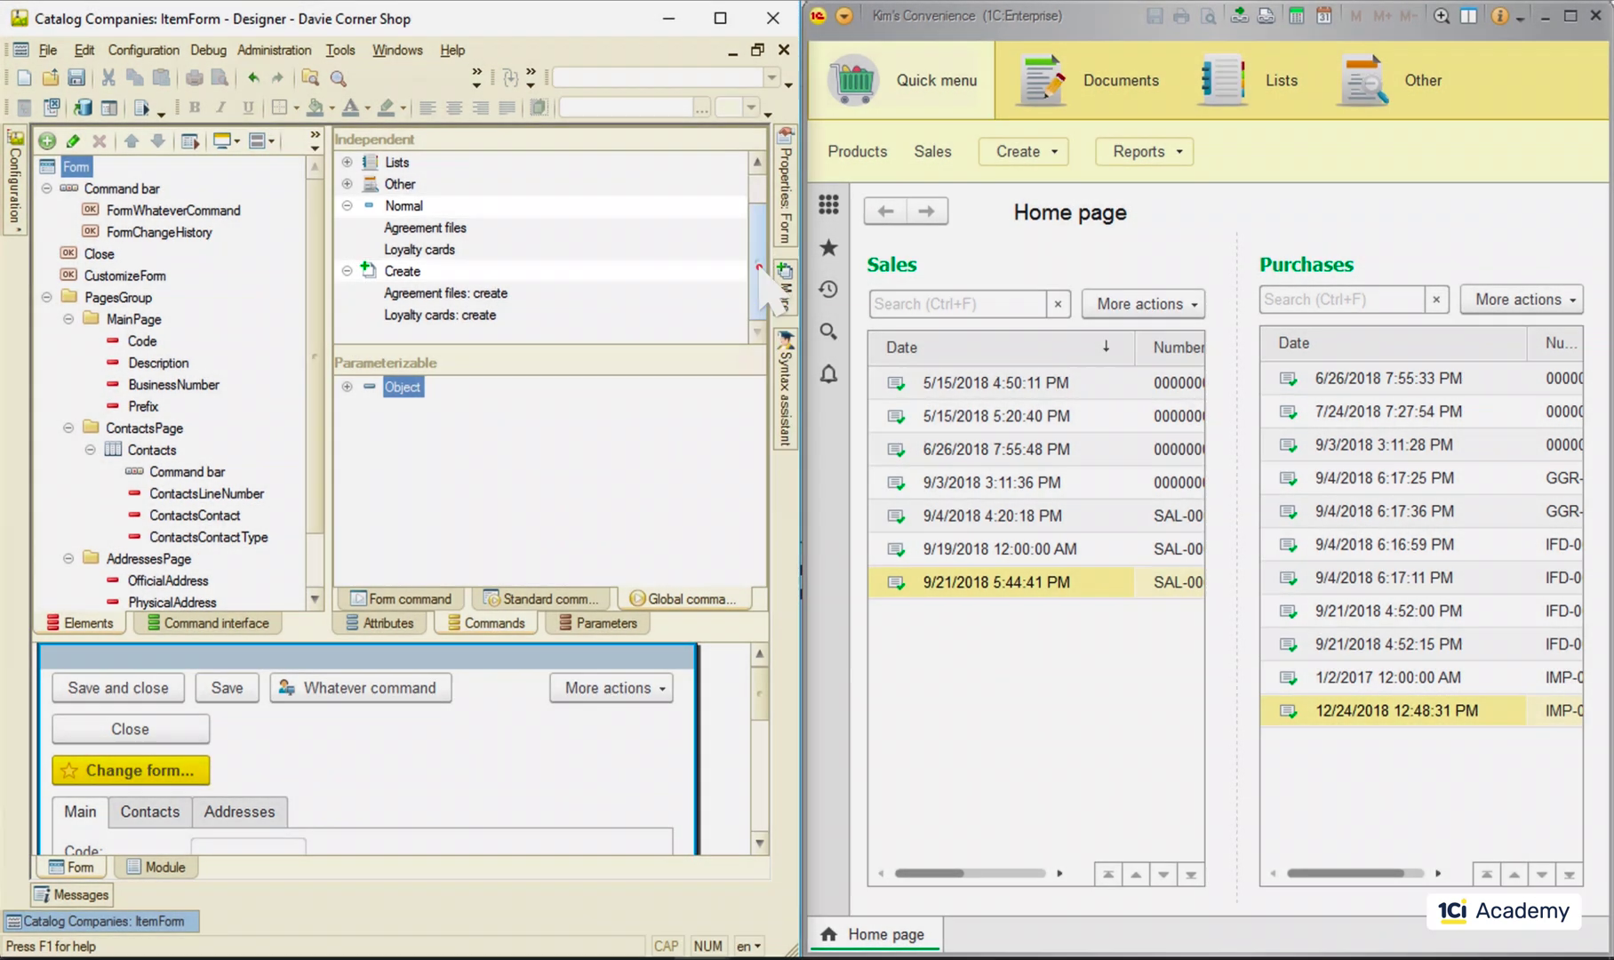
{"action": "left_click_drag", "start_coordinate": [759, 265], "coordinate": [759, 208]}
Step: Drag the Sales command from Documents > Important onto the form as a button
{"action": "left_click", "coordinate": [346, 182]}
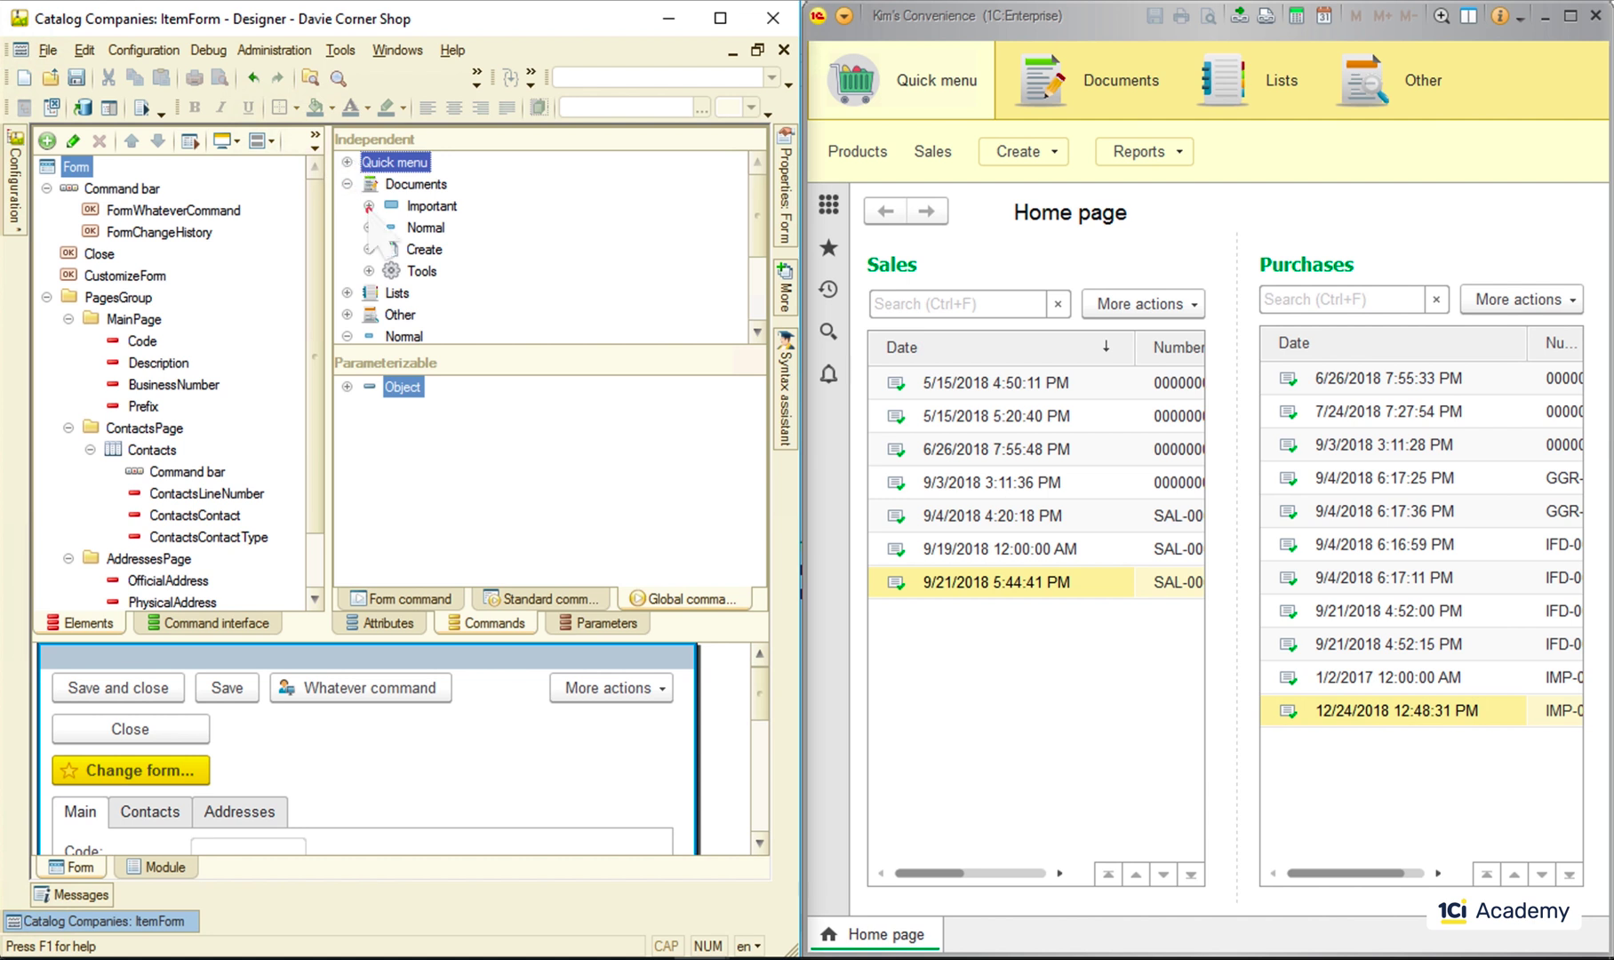
{"action": "left_click", "coordinate": [368, 206]}
{"action": "left_click_drag", "start_coordinate": [419, 227], "coordinate": [349, 231]}
{"action": "left_click_drag", "start_coordinate": [101, 260], "coordinate": [102, 257]}
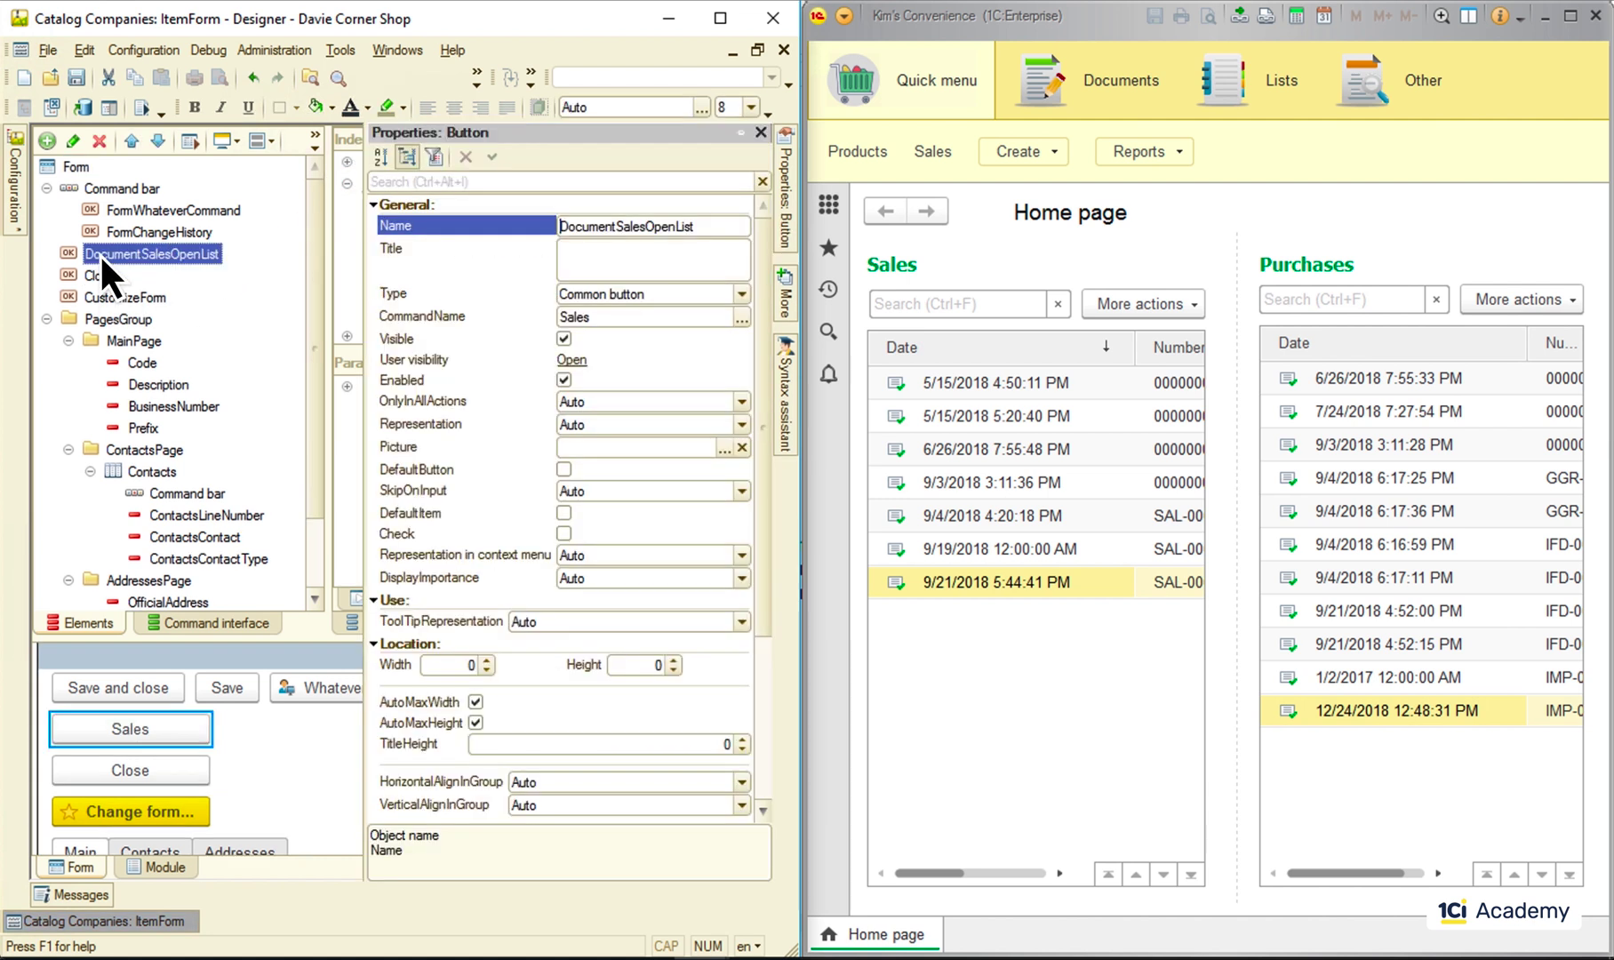
Step: Compare with the Sales list in the running client, then maximize the Designer
{"action": "left_click", "coordinate": [1127, 82]}
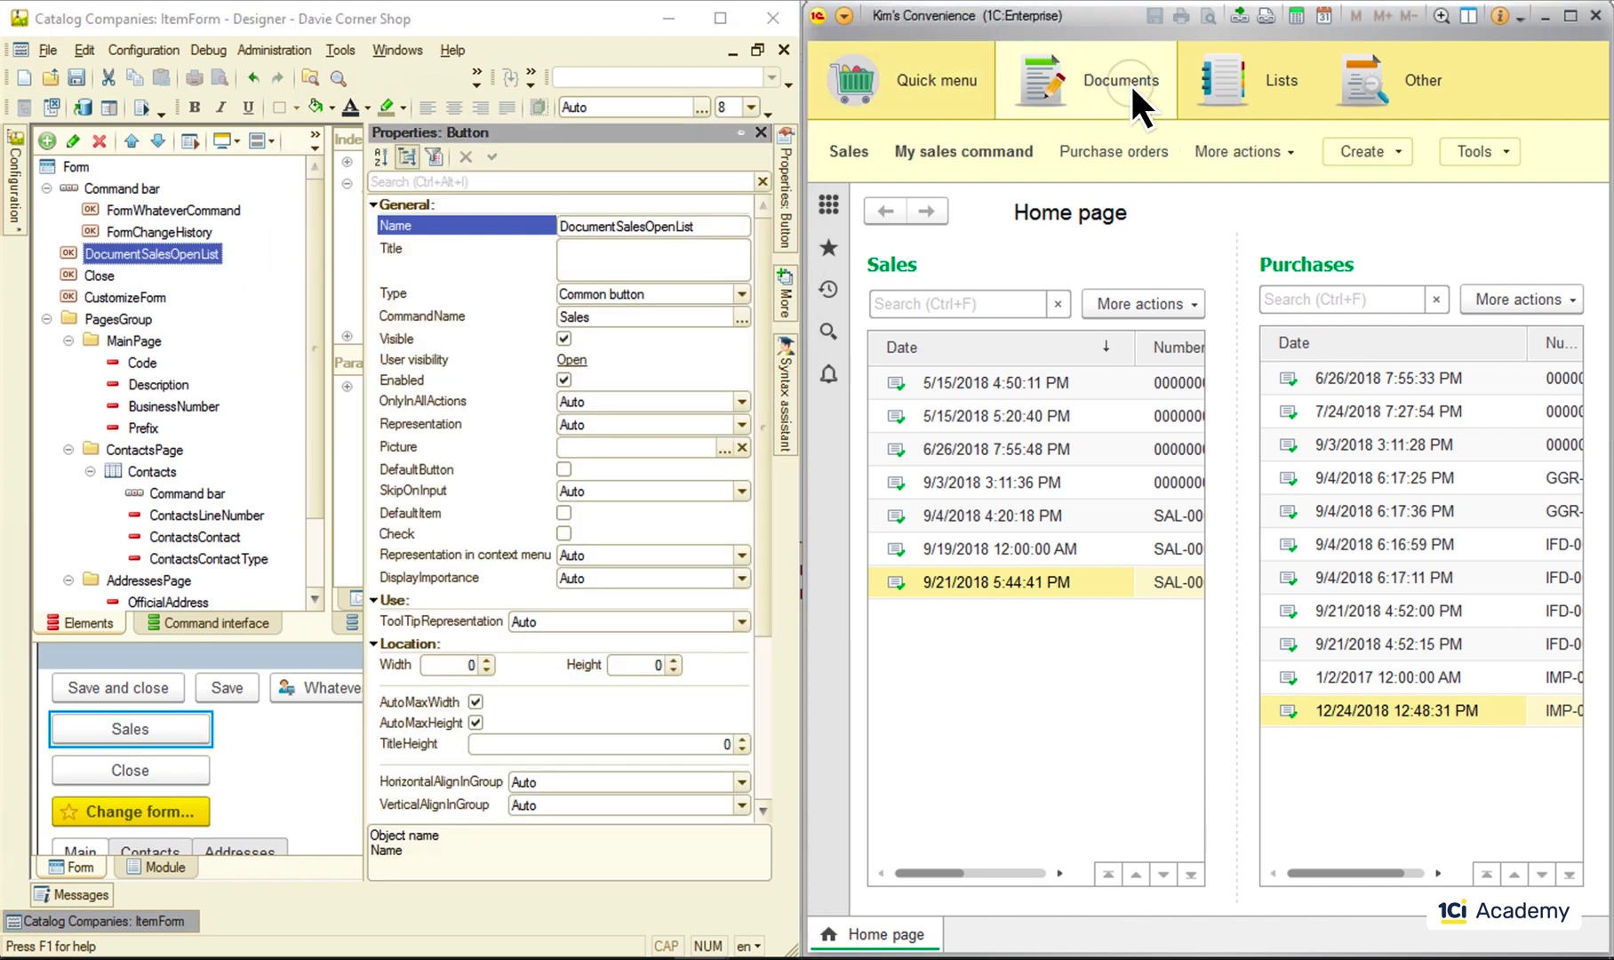
{"action": "left_click", "coordinate": [849, 152]}
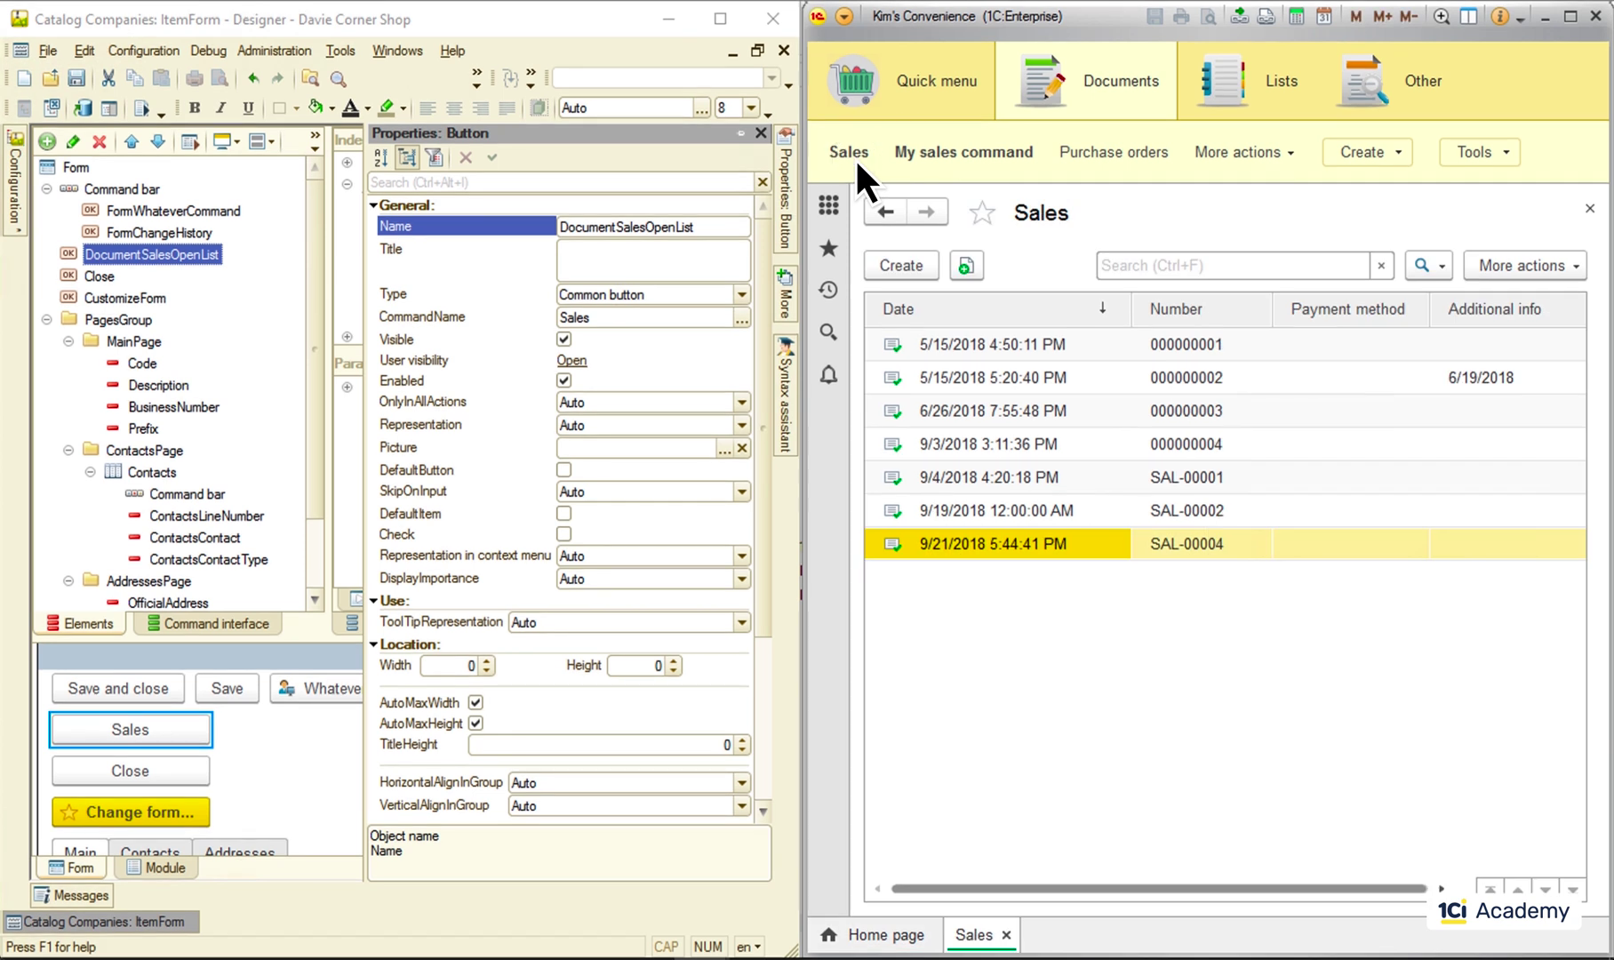
{"action": "left_click", "coordinate": [347, 292]}
{"action": "left_click", "coordinate": [727, 20]}
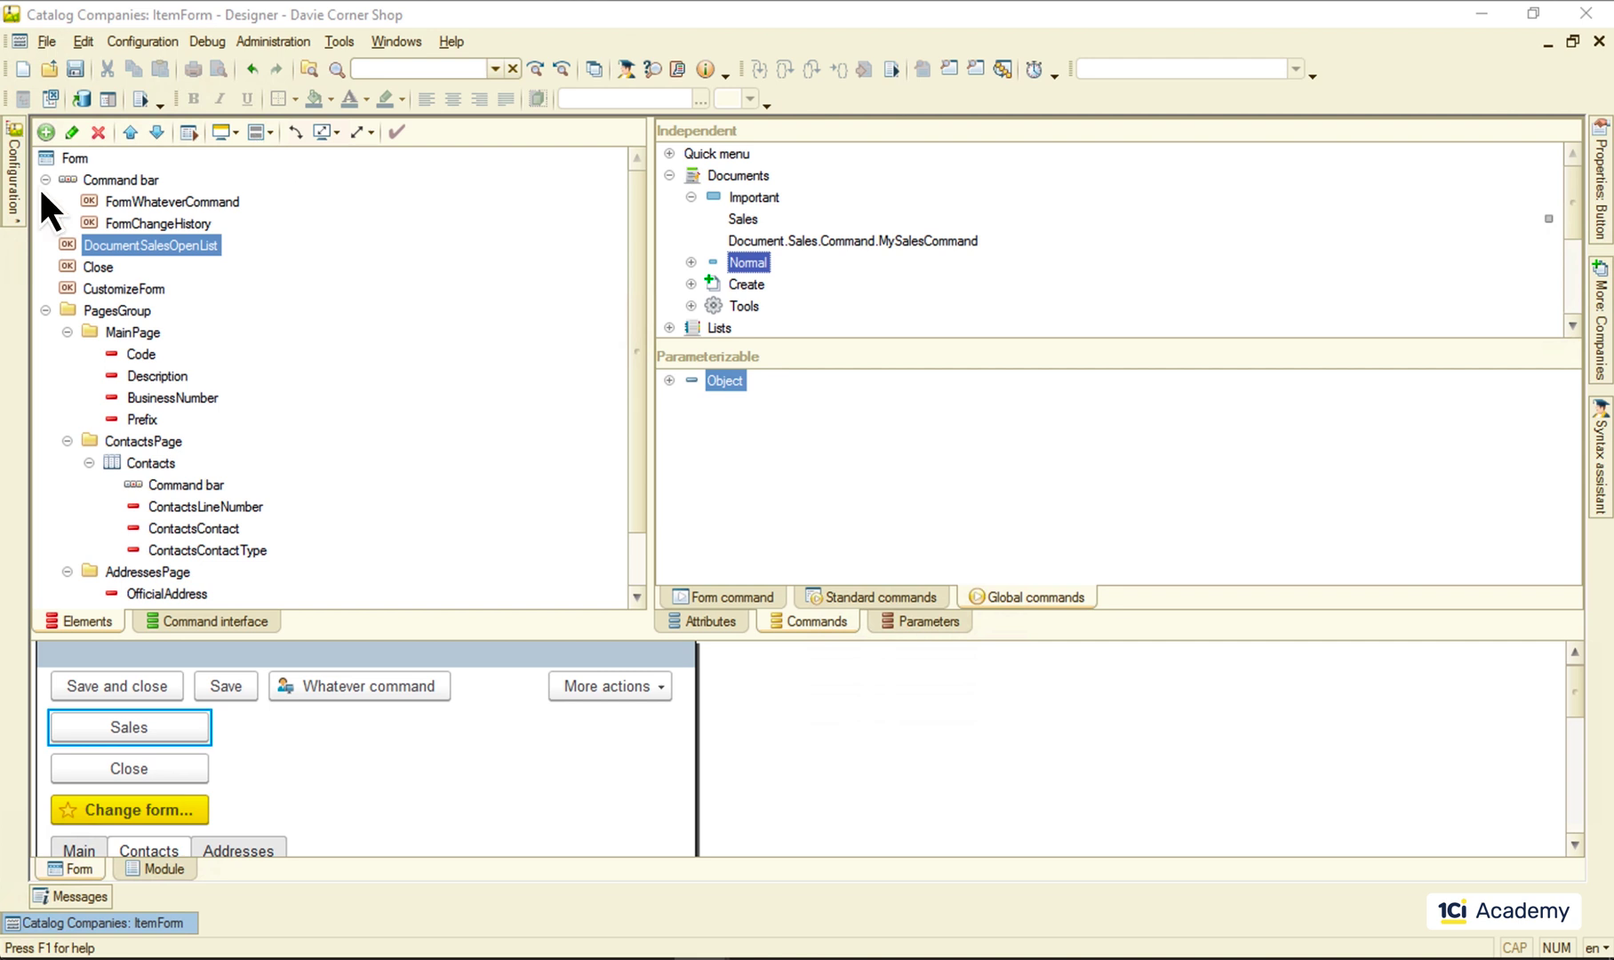
Step: Run Find references to object on the Companies catalog, listing results in Messages
{"action": "left_click", "coordinate": [15, 191]}
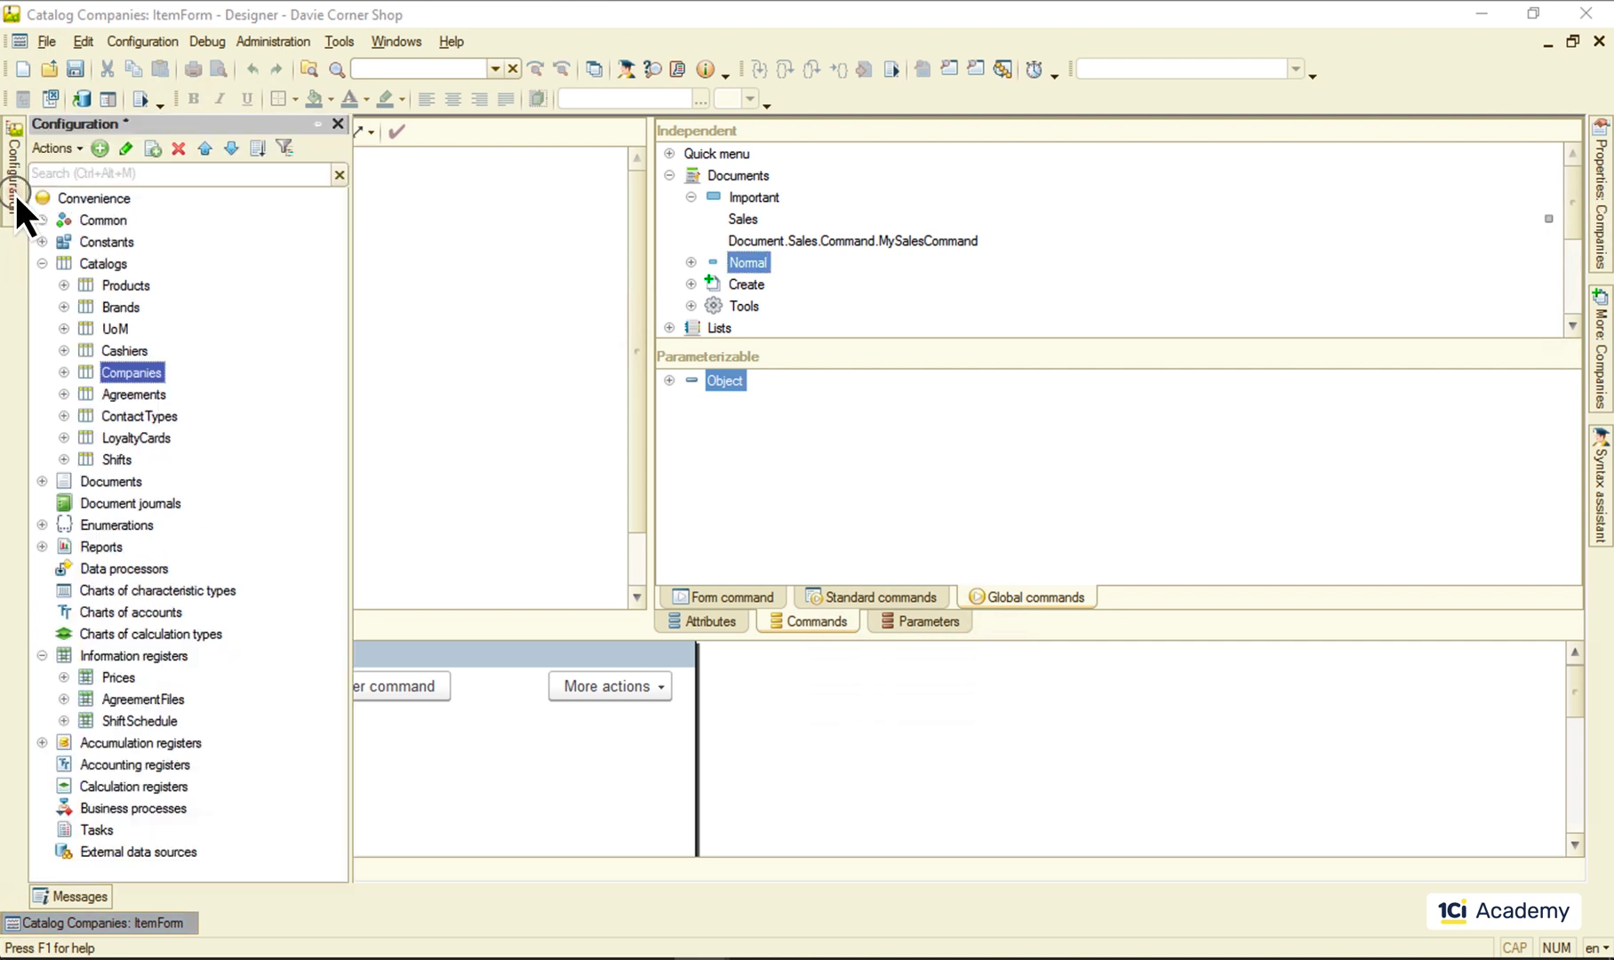
{"action": "right_click", "coordinate": [132, 372]}
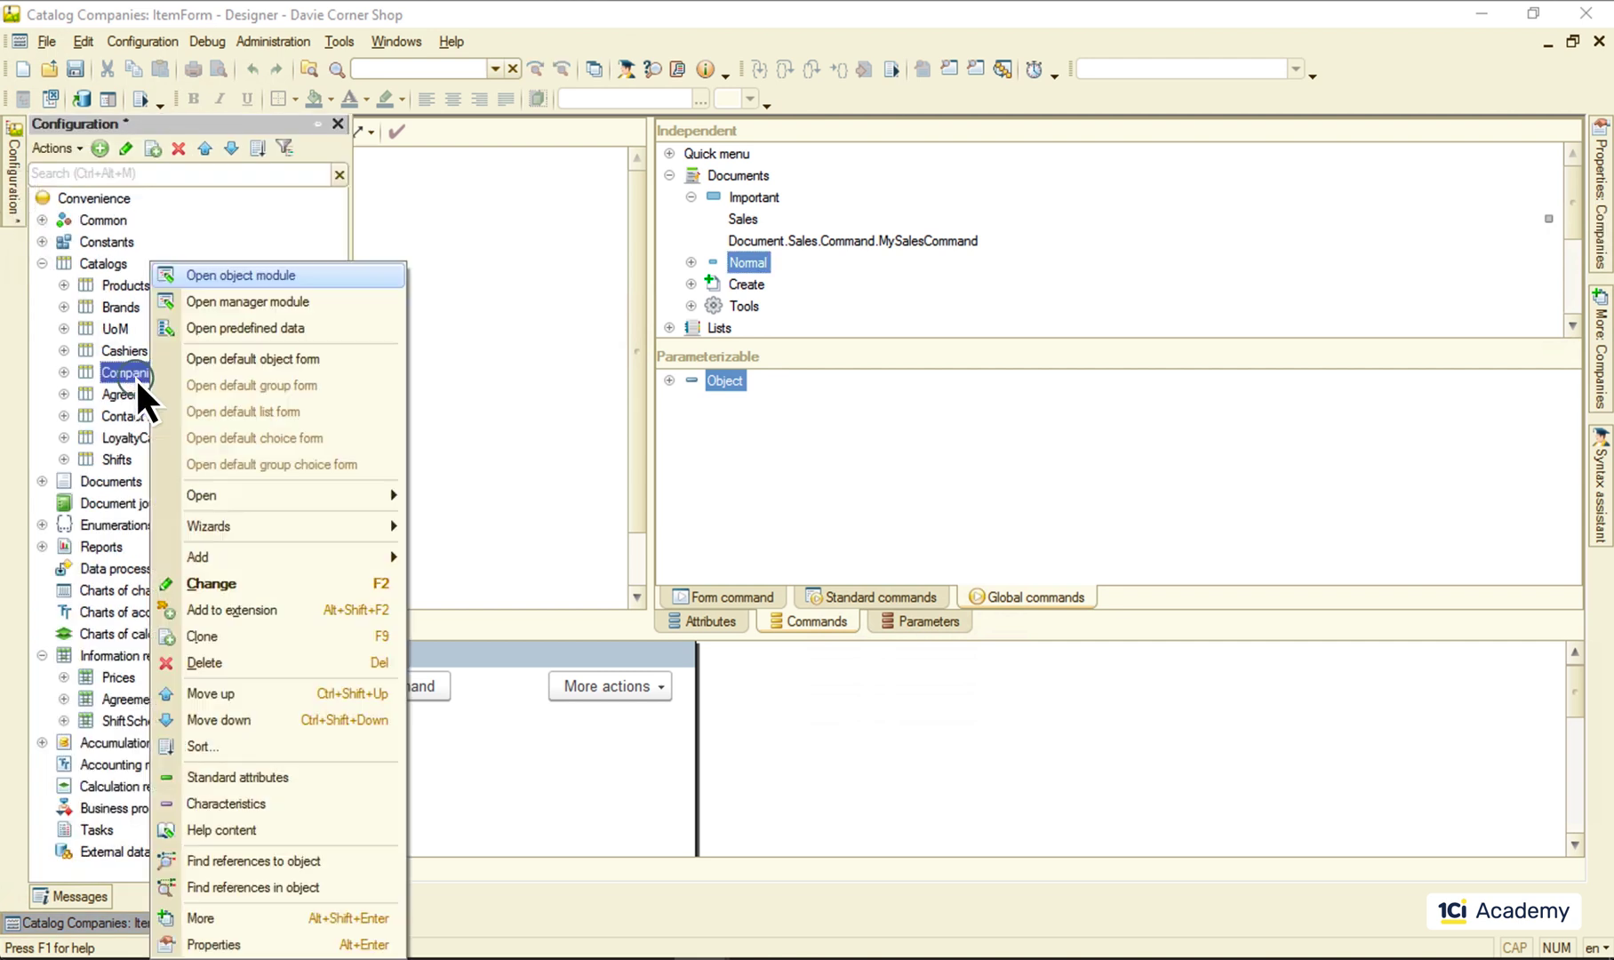
{"action": "left_click", "coordinate": [279, 867]}
{"action": "left_click", "coordinate": [916, 398]}
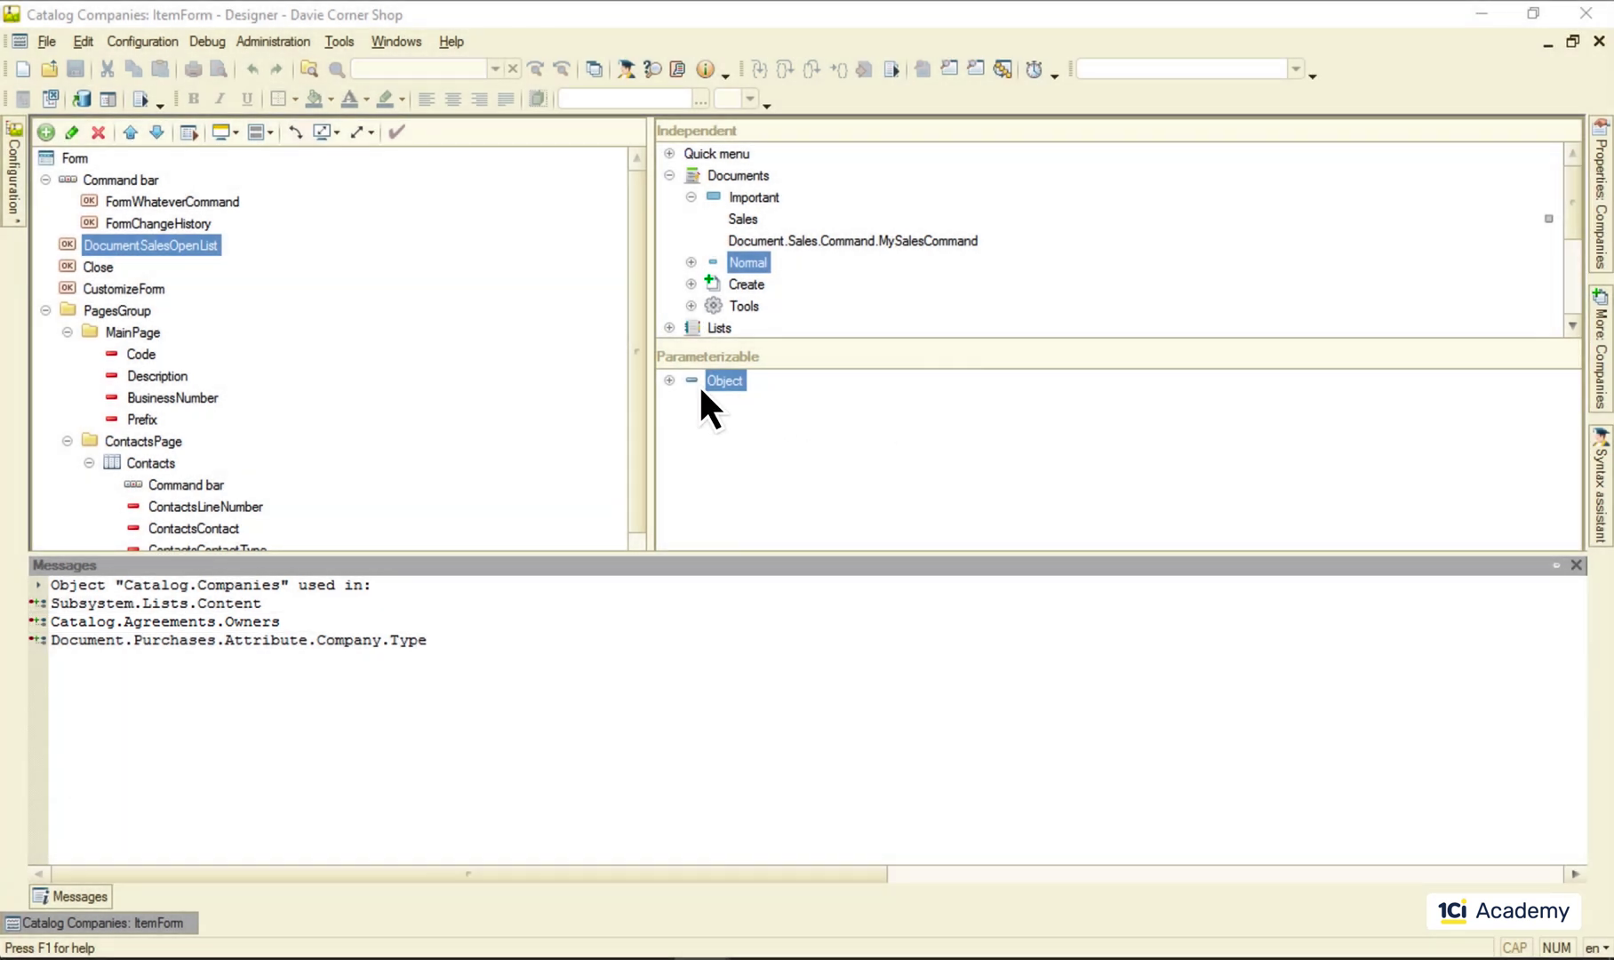
Step: Drag 'Agreements (Object.Ref)' from Parameterizable > Object into the form's Elements tree
{"action": "left_click", "coordinate": [669, 380]}
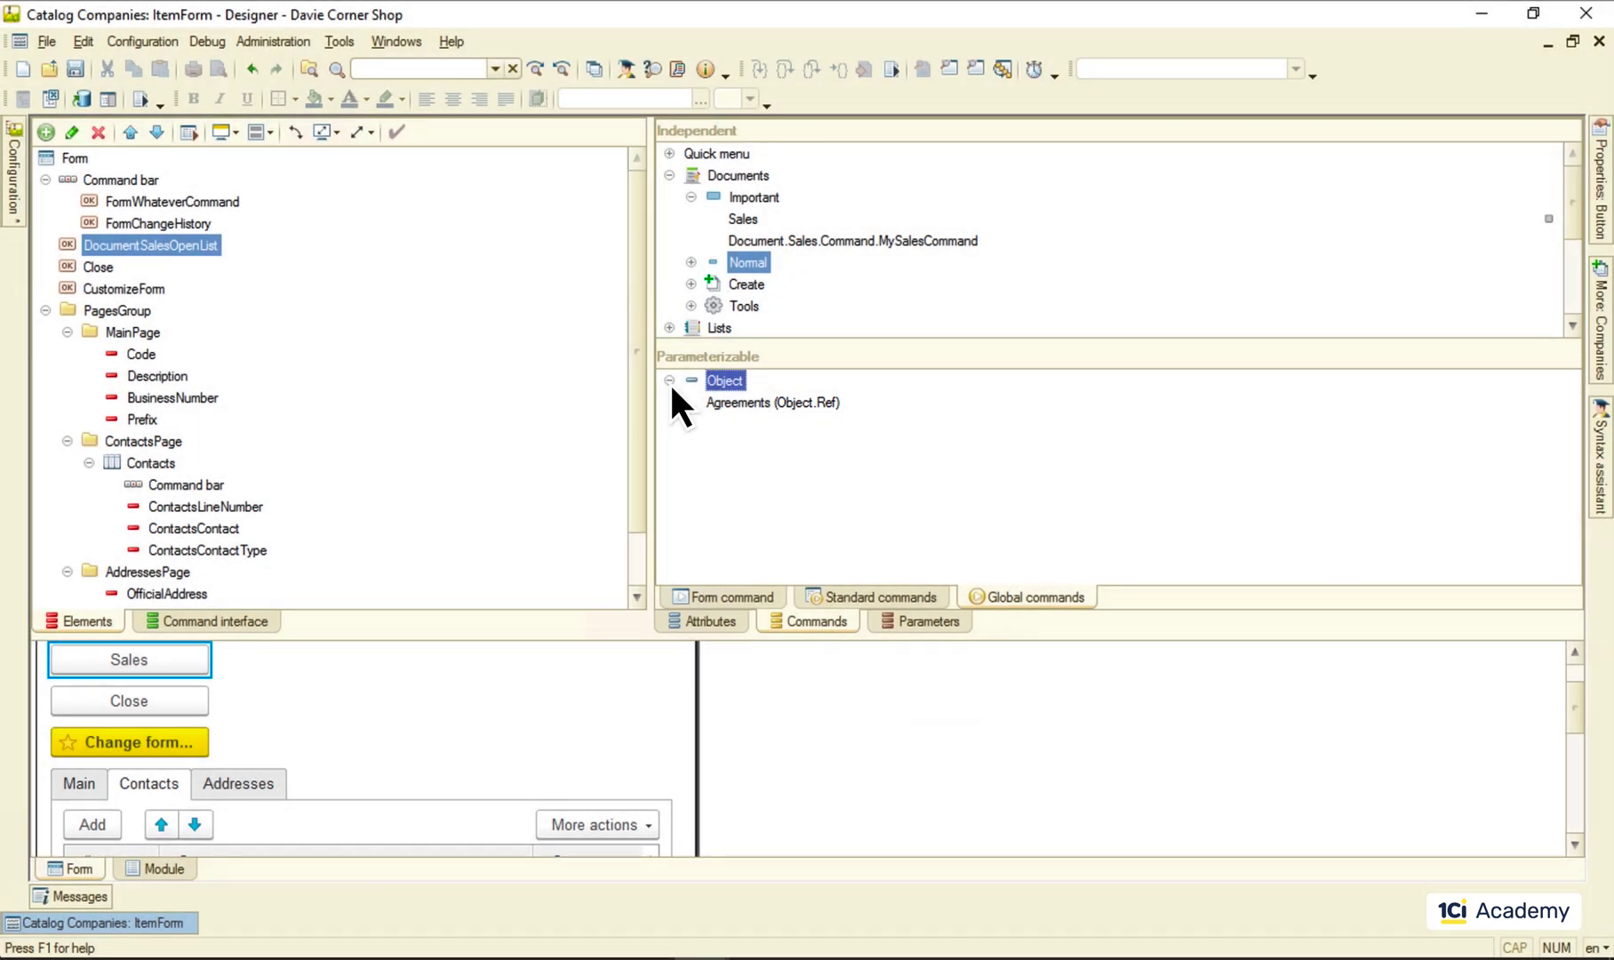
{"action": "left_click_drag", "start_coordinate": [761, 404], "coordinate": [116, 266]}
Step: Open the Infinity Foods card from Lists > Companies and show its Agreements
{"action": "left_click", "coordinate": [144, 98]}
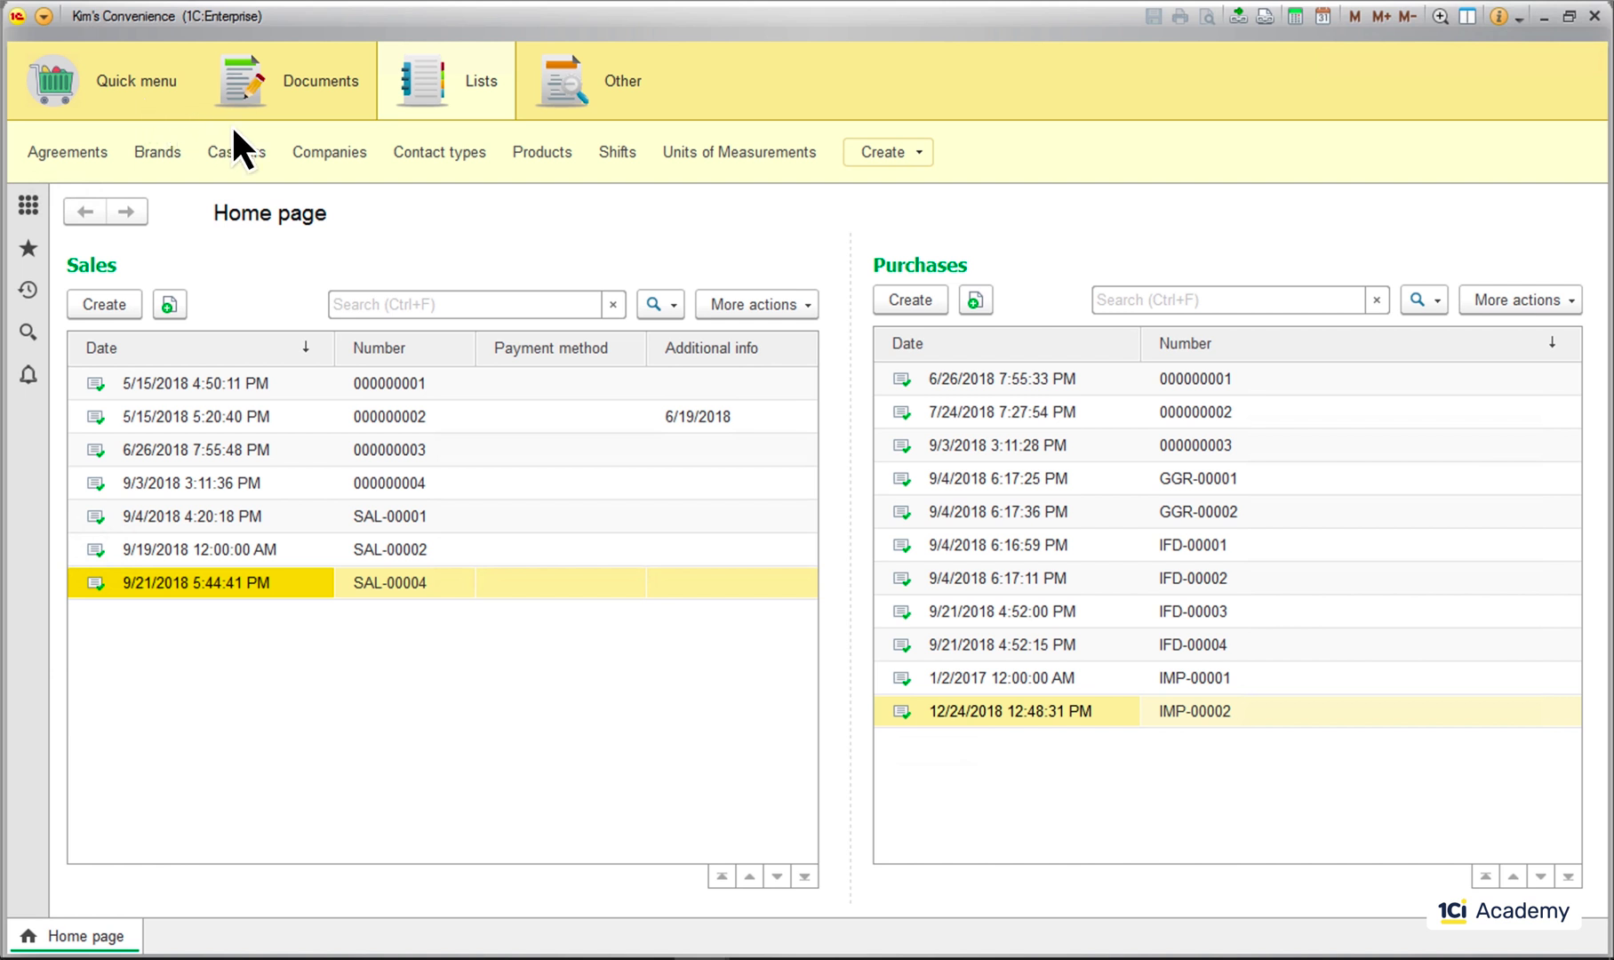
{"action": "left_click", "coordinate": [338, 155]}
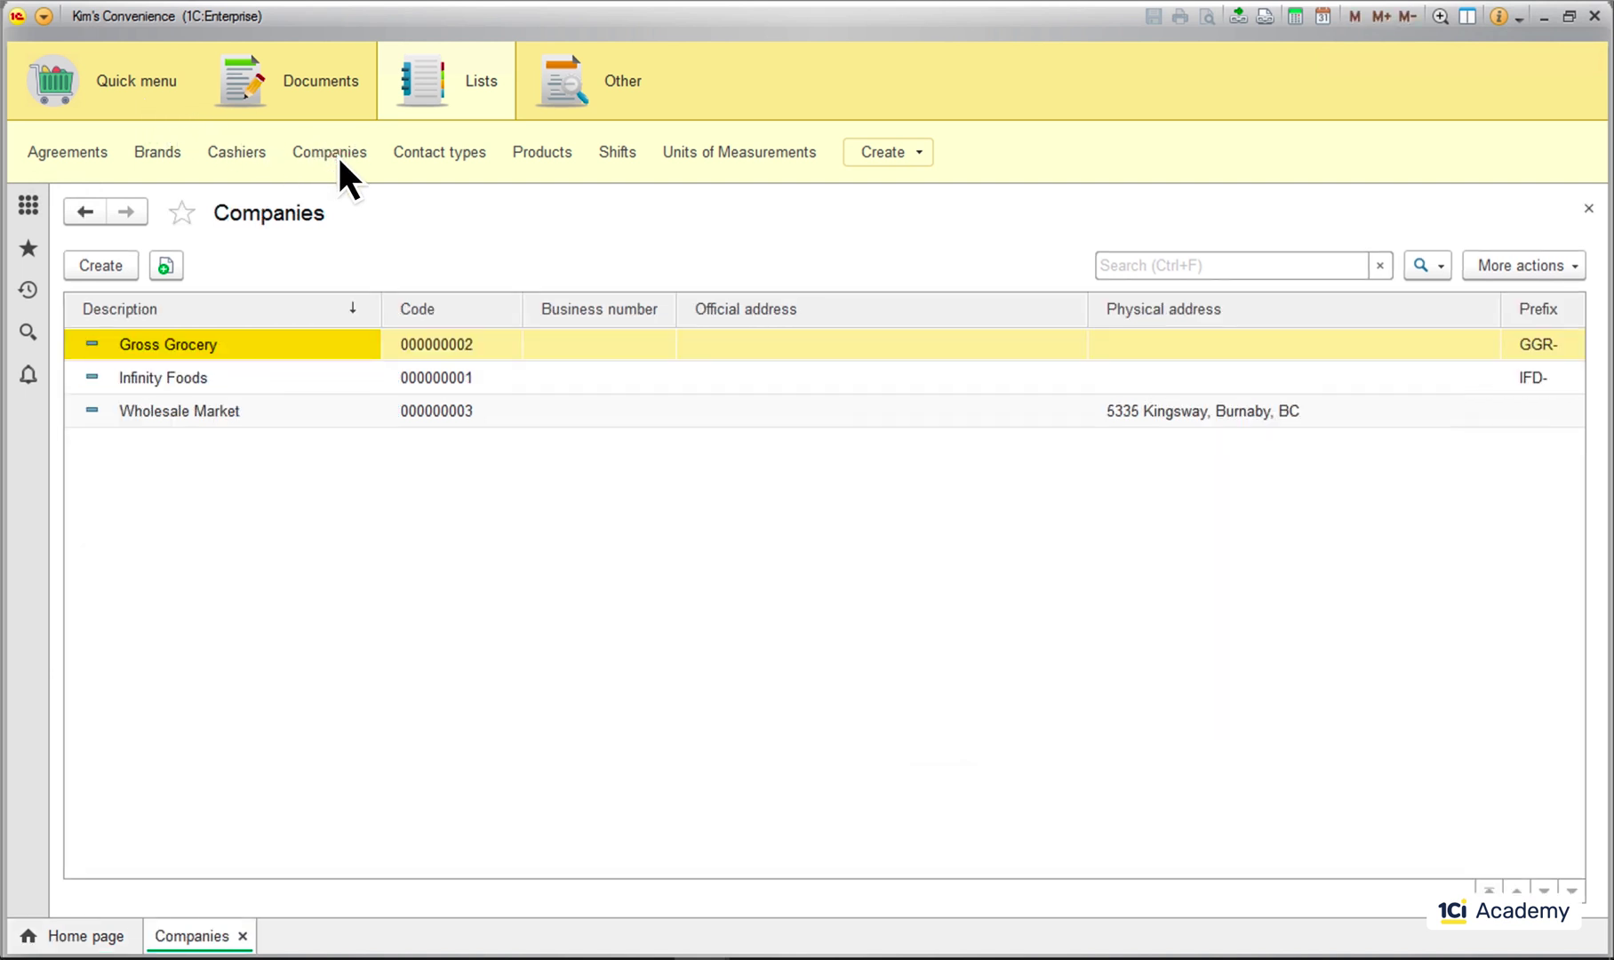
{"action": "double_click", "coordinate": [300, 379]}
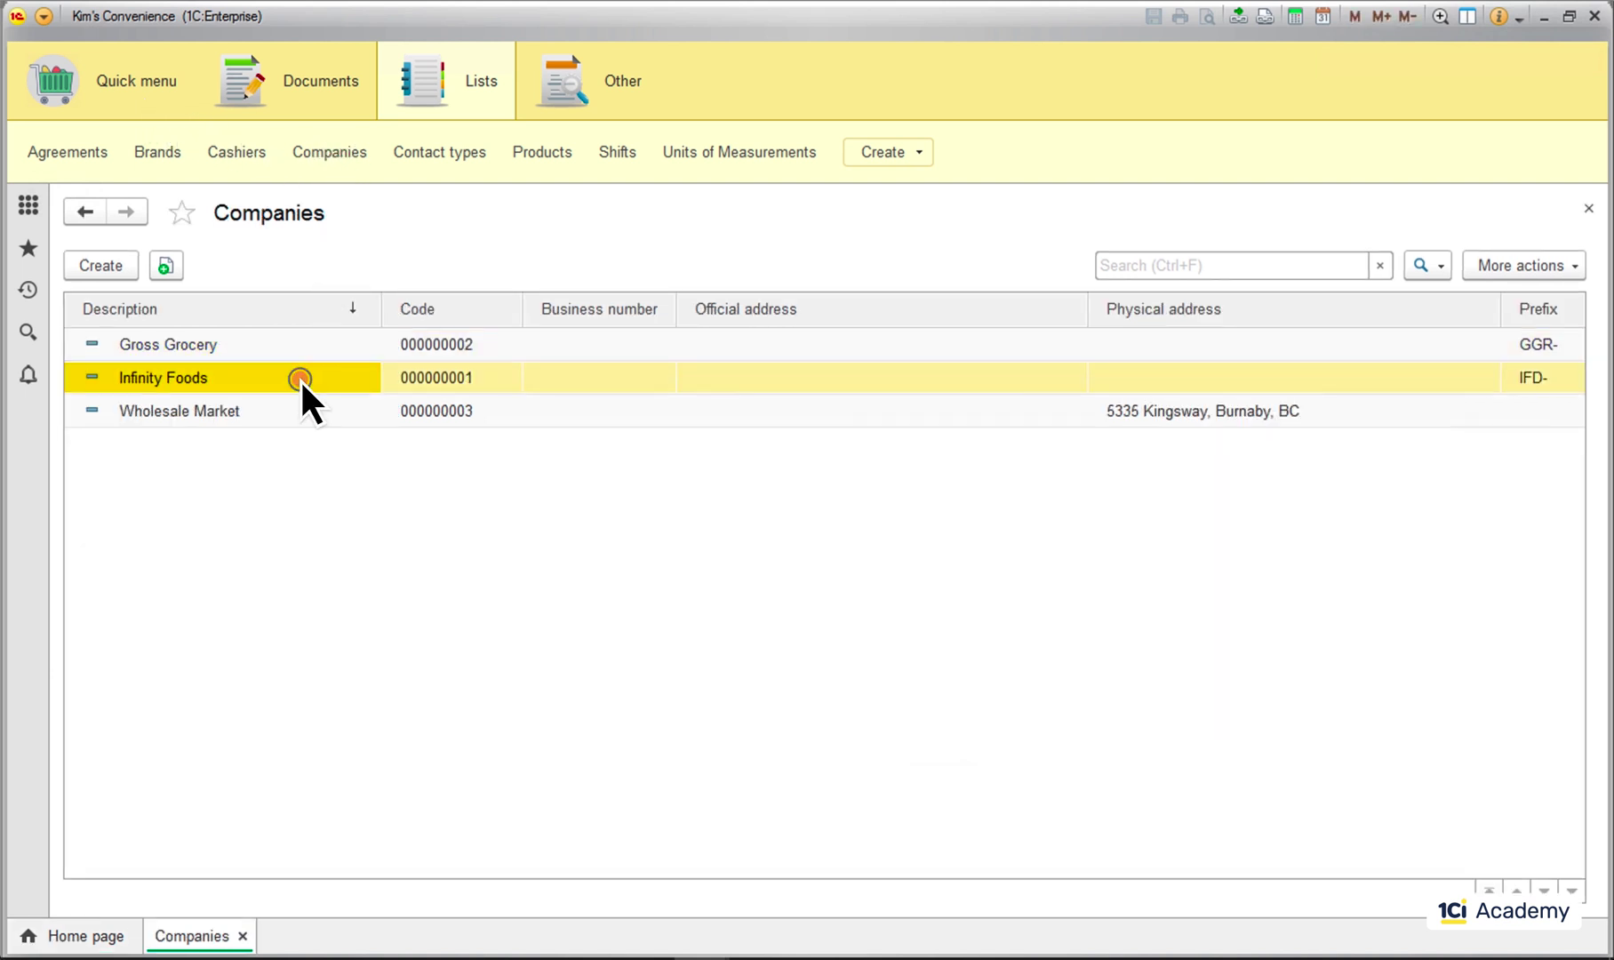
{"action": "left_click", "coordinate": [569, 292]}
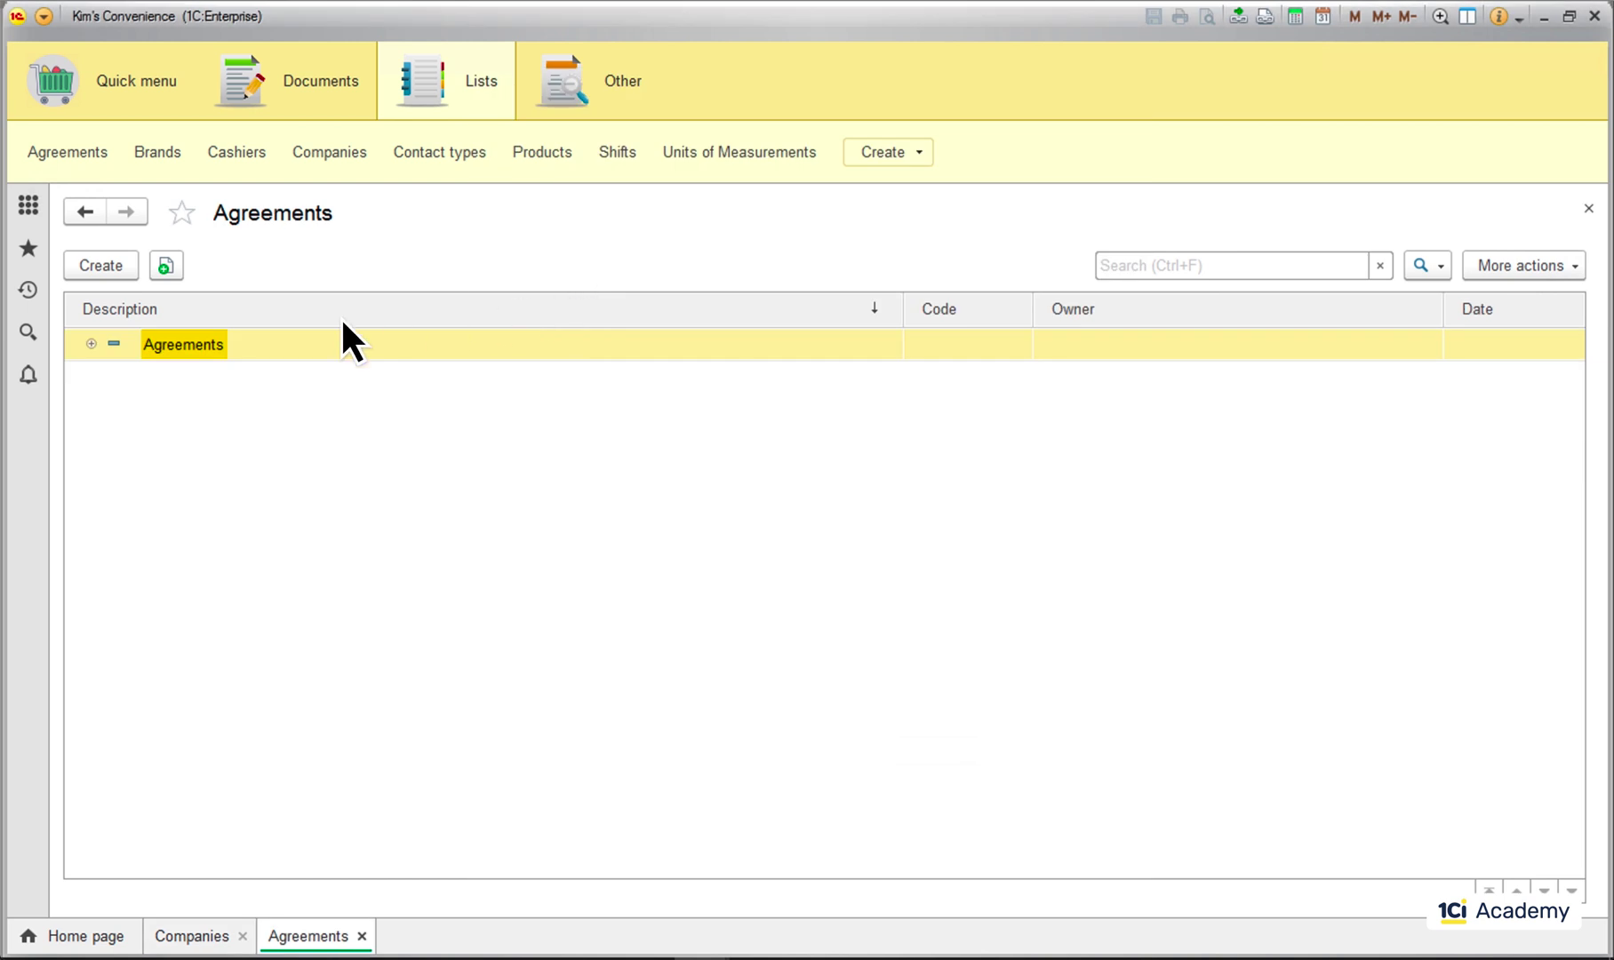
Step: Expand Agreements, Main Agreement and Supplemental Agreement down to the Addendum
{"action": "left_click", "coordinate": [92, 343]}
{"action": "left_click", "coordinate": [113, 377]}
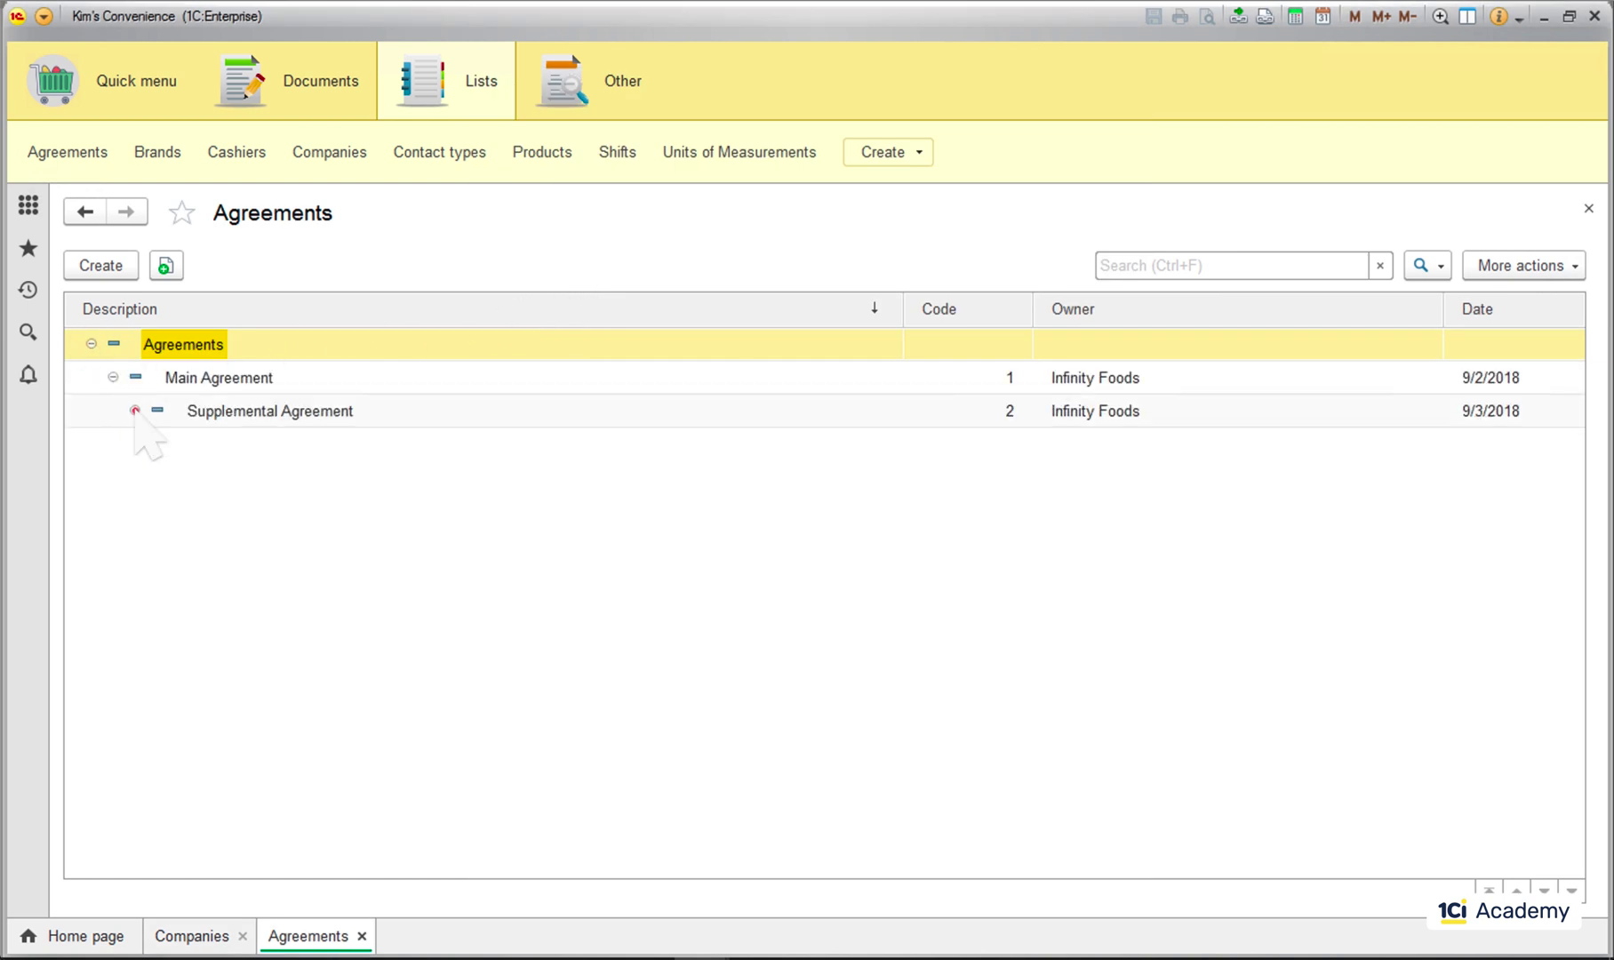
{"action": "left_click", "coordinate": [136, 410]}
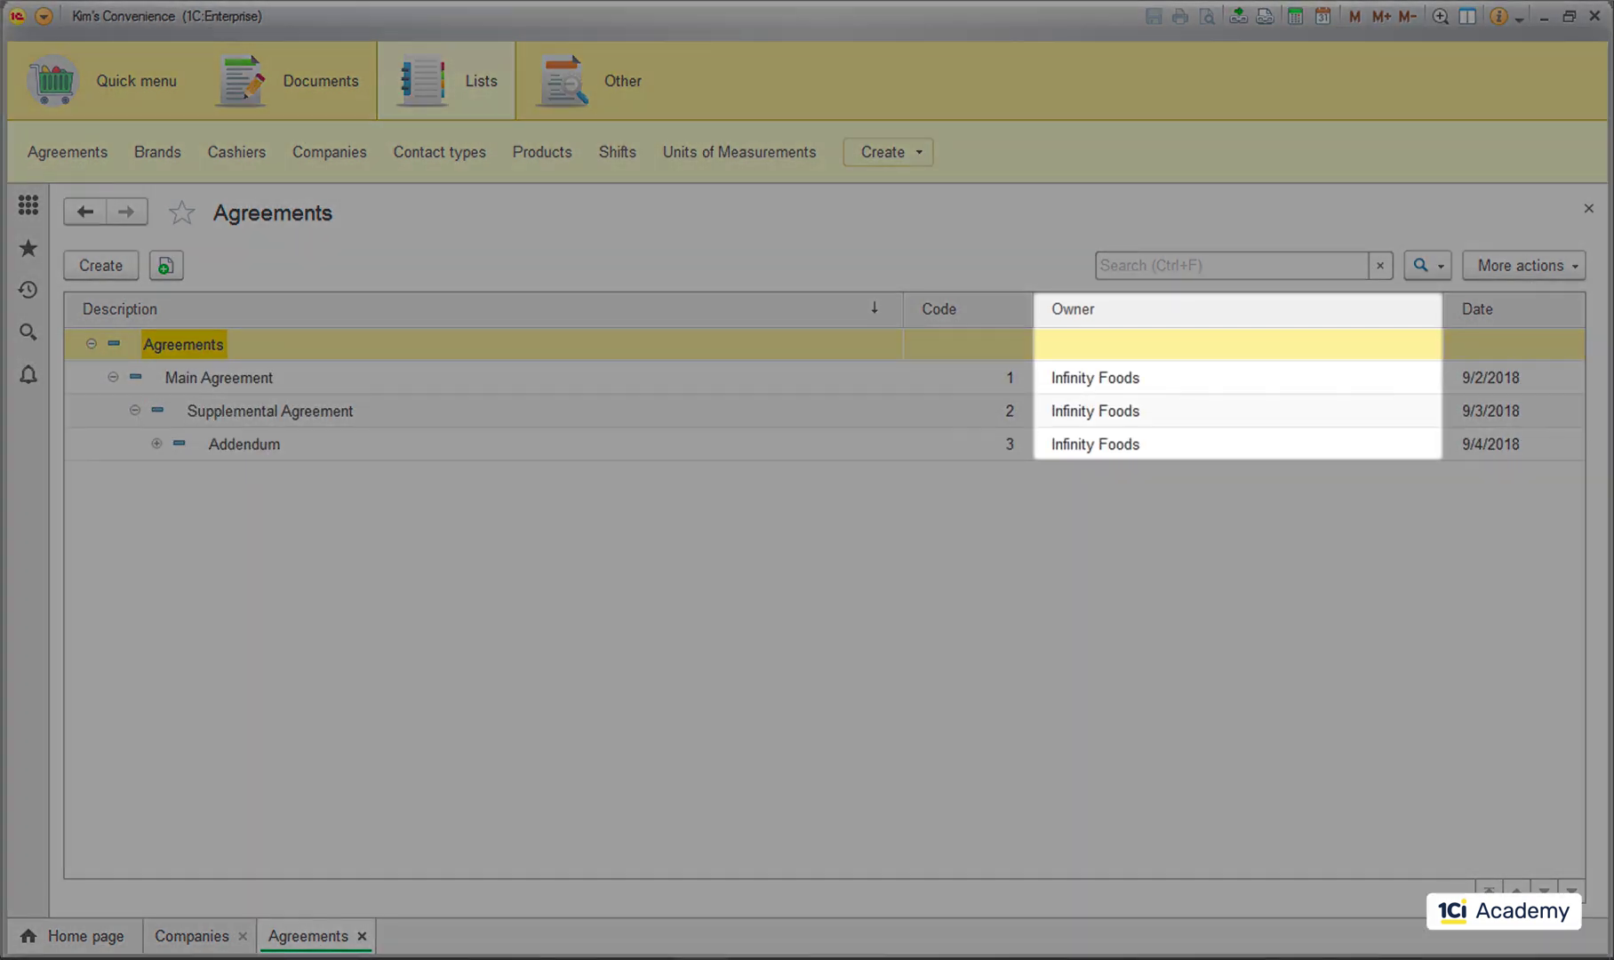